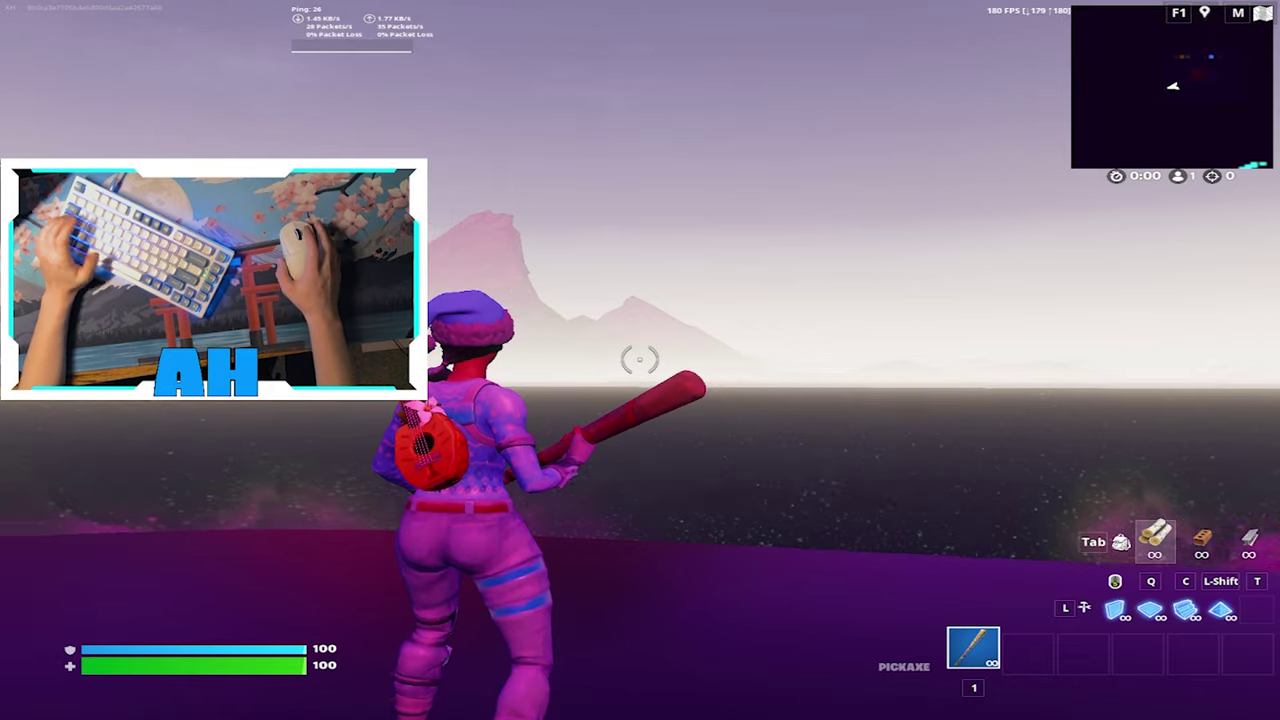
{"action": "key", "text": "w"}
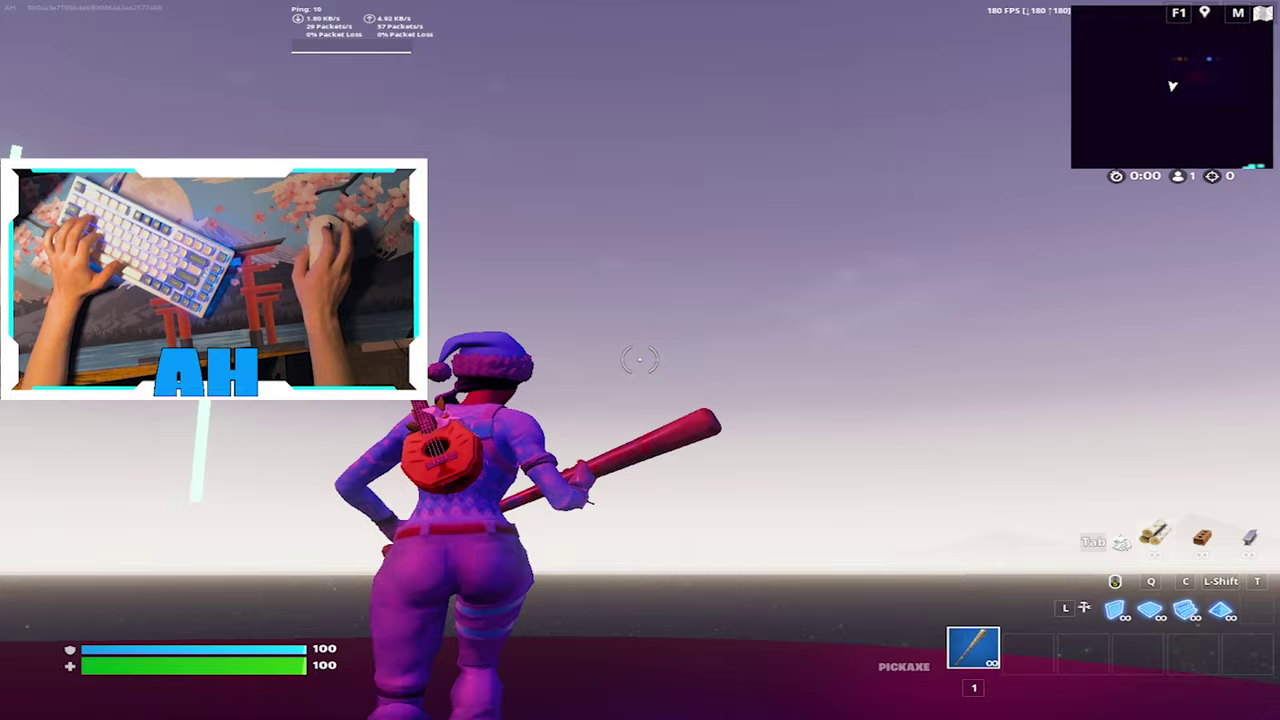
{"action": "key", "text": "d"}
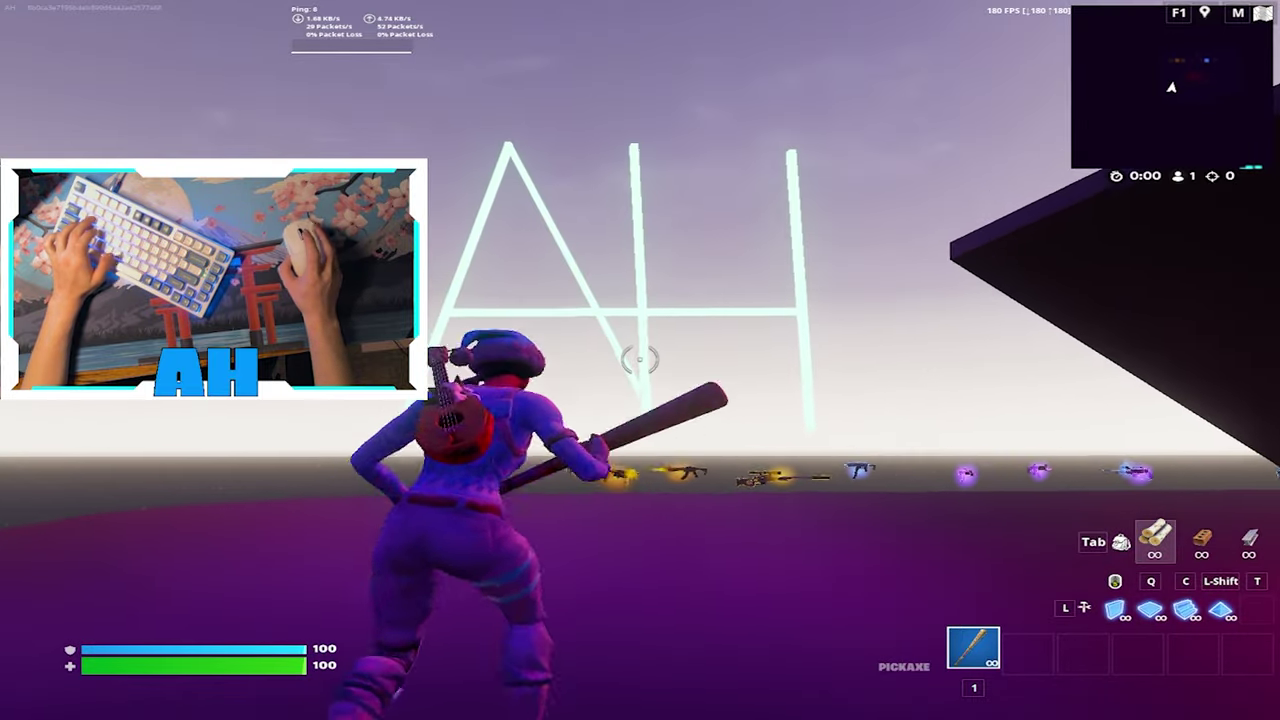
{"action": "key", "text": "w"}
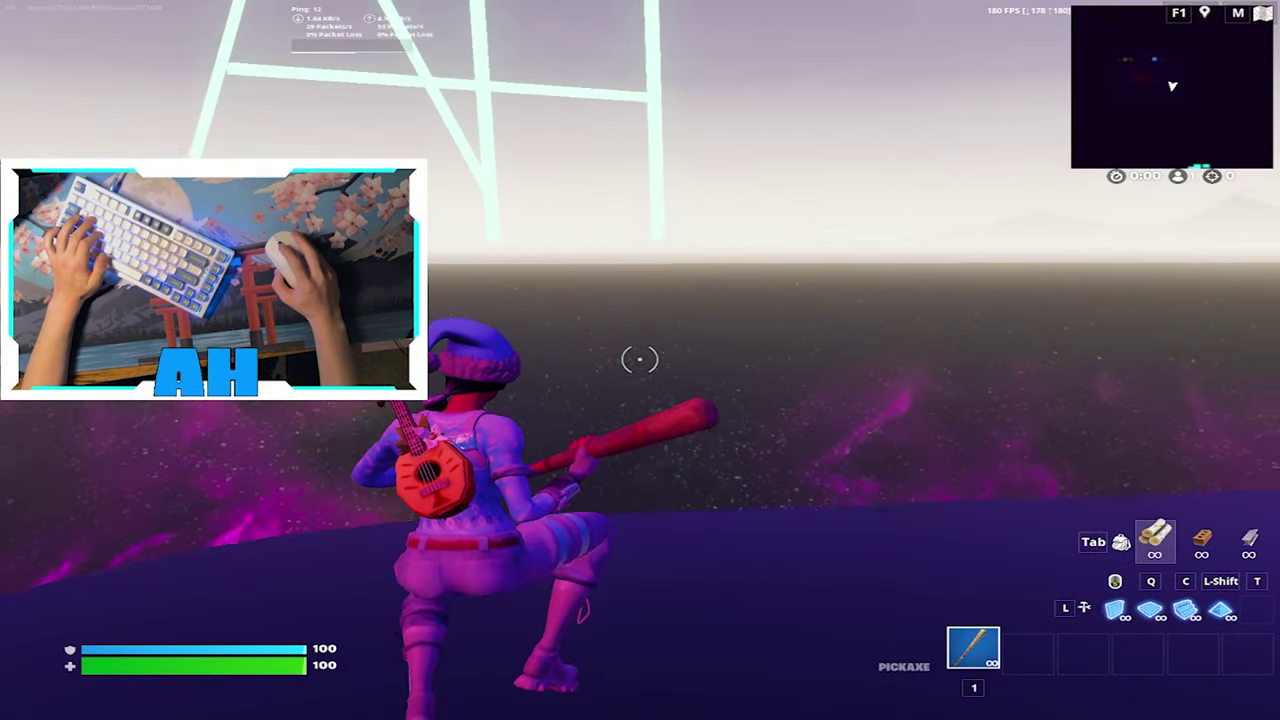
{"action": "key", "text": "w"}
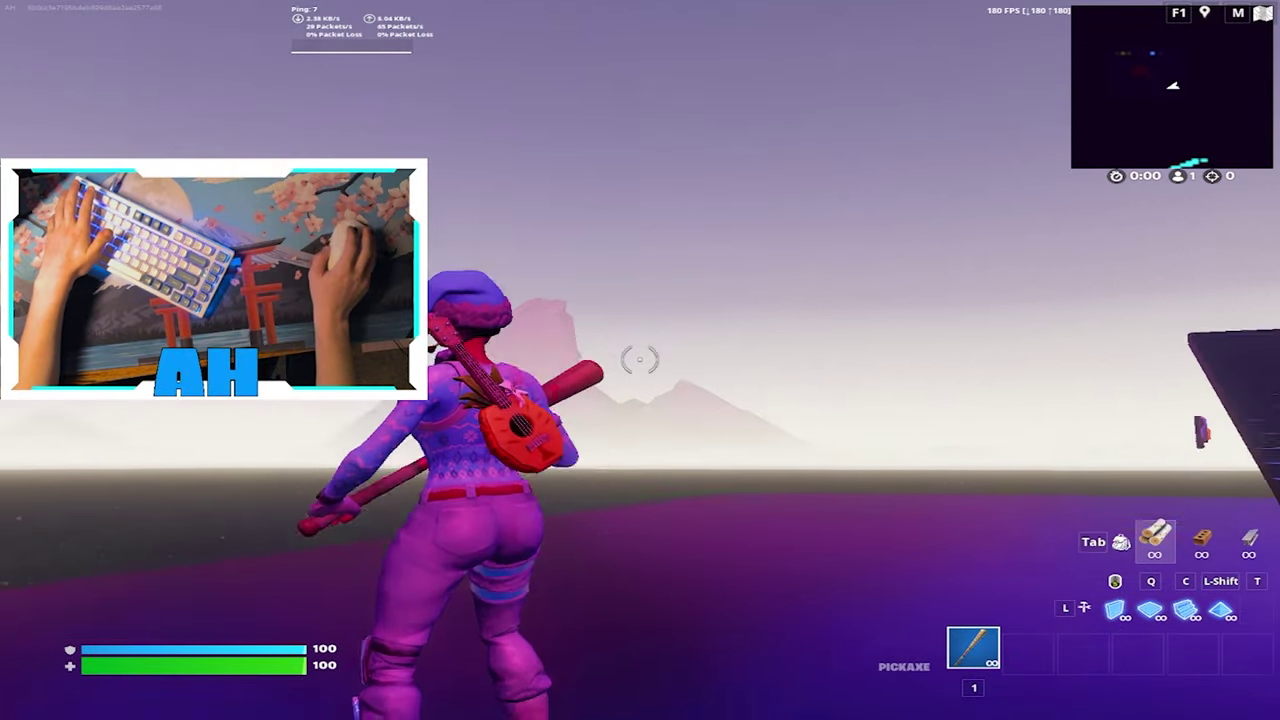
Open the game's video settings and adjust the display brightness, ending at 100%.
{"action": "key", "text": "Escape"}
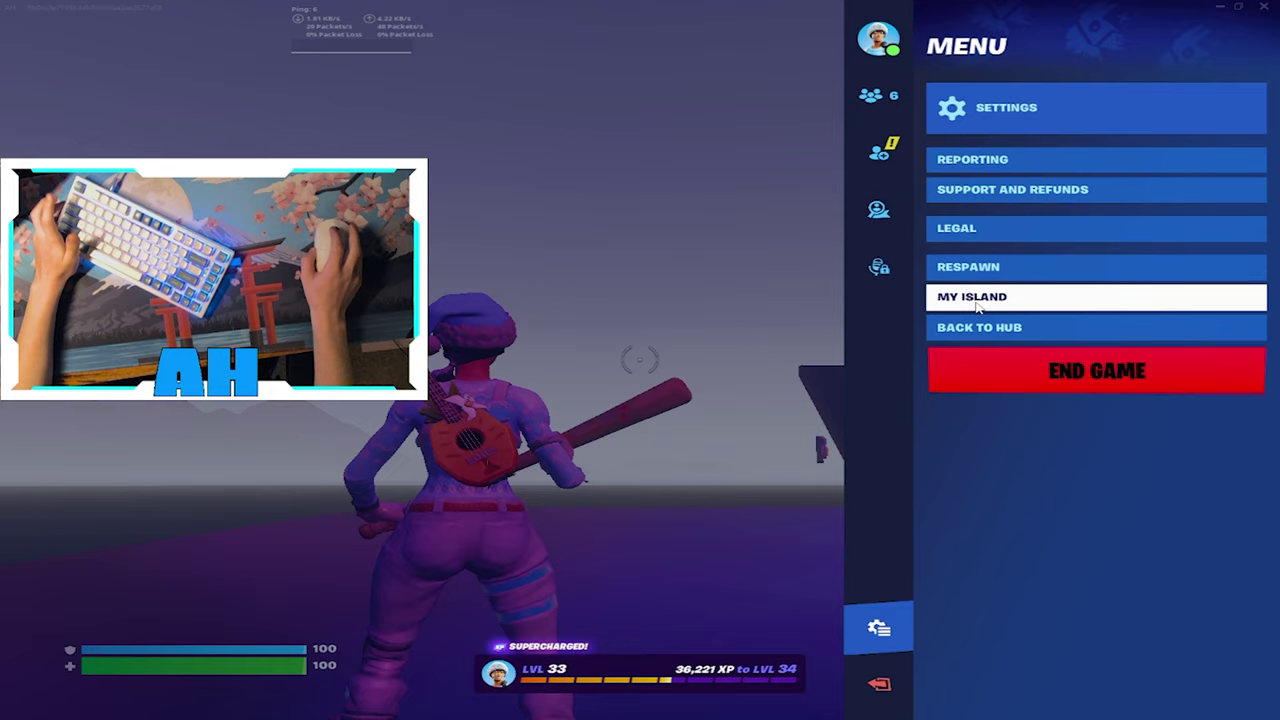
{"action": "left_click", "coordinate": [1000, 128]}
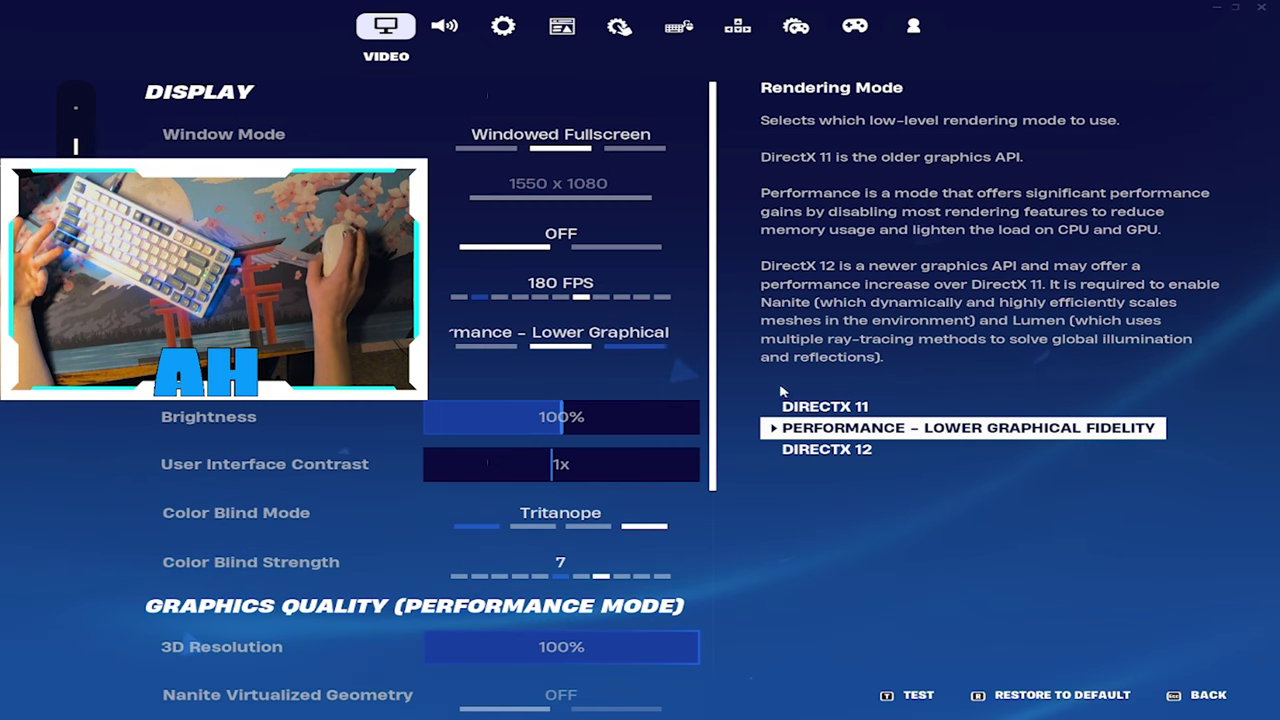
{"action": "scroll", "coordinate": [636, 522], "scroll_direction": "down", "scroll_amount": 2}
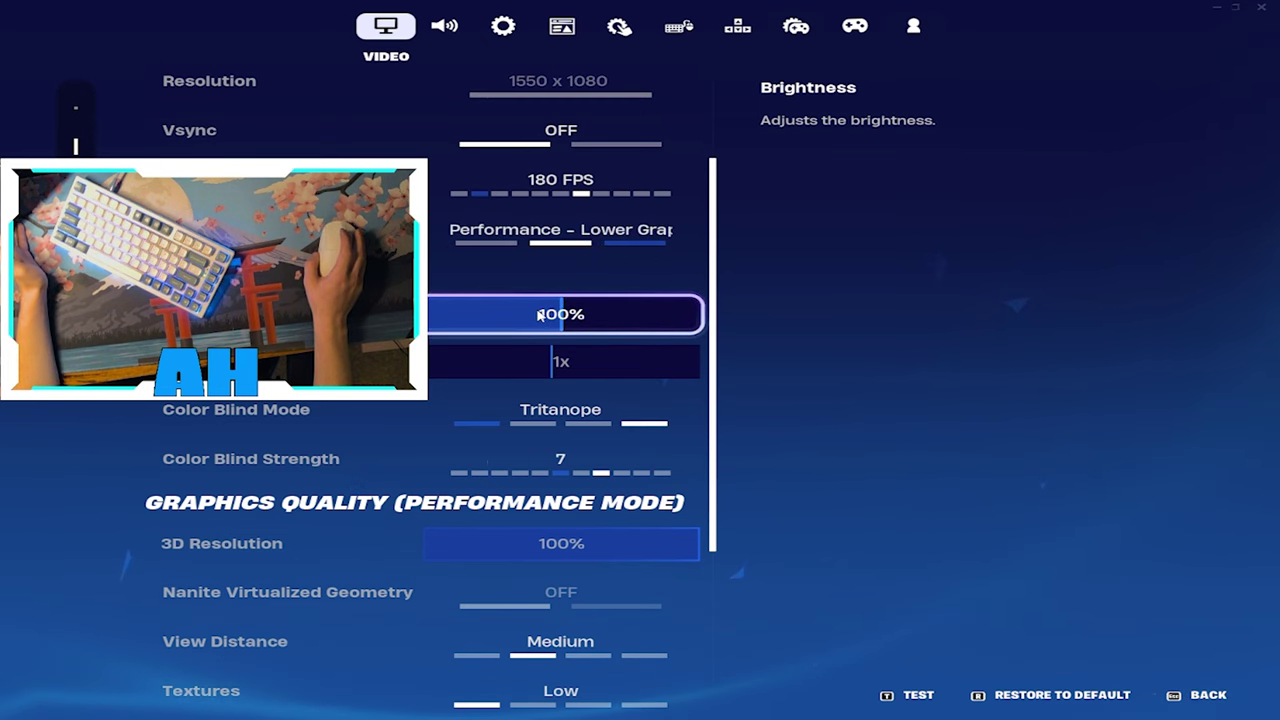
{"action": "left_click_drag", "start_coordinate": [636, 326], "coordinate": [569, 318]}
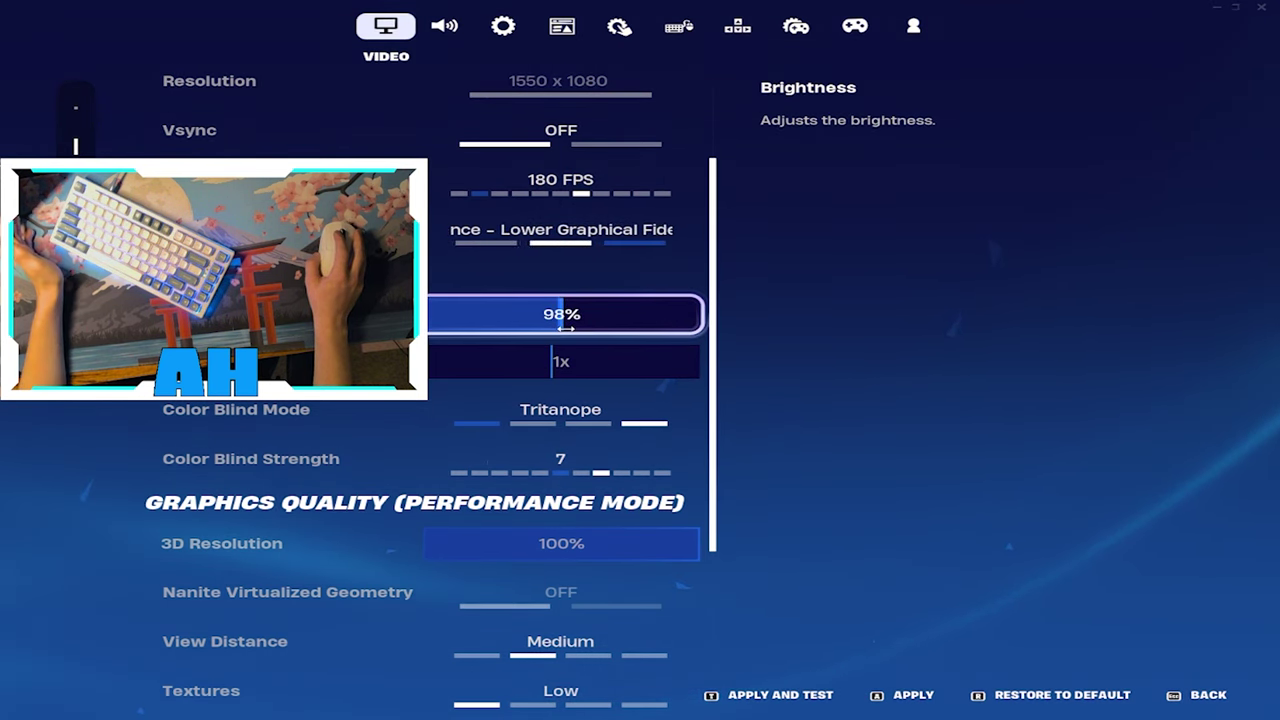
{"action": "left_click_drag", "start_coordinate": [567, 327], "coordinate": [560, 318]}
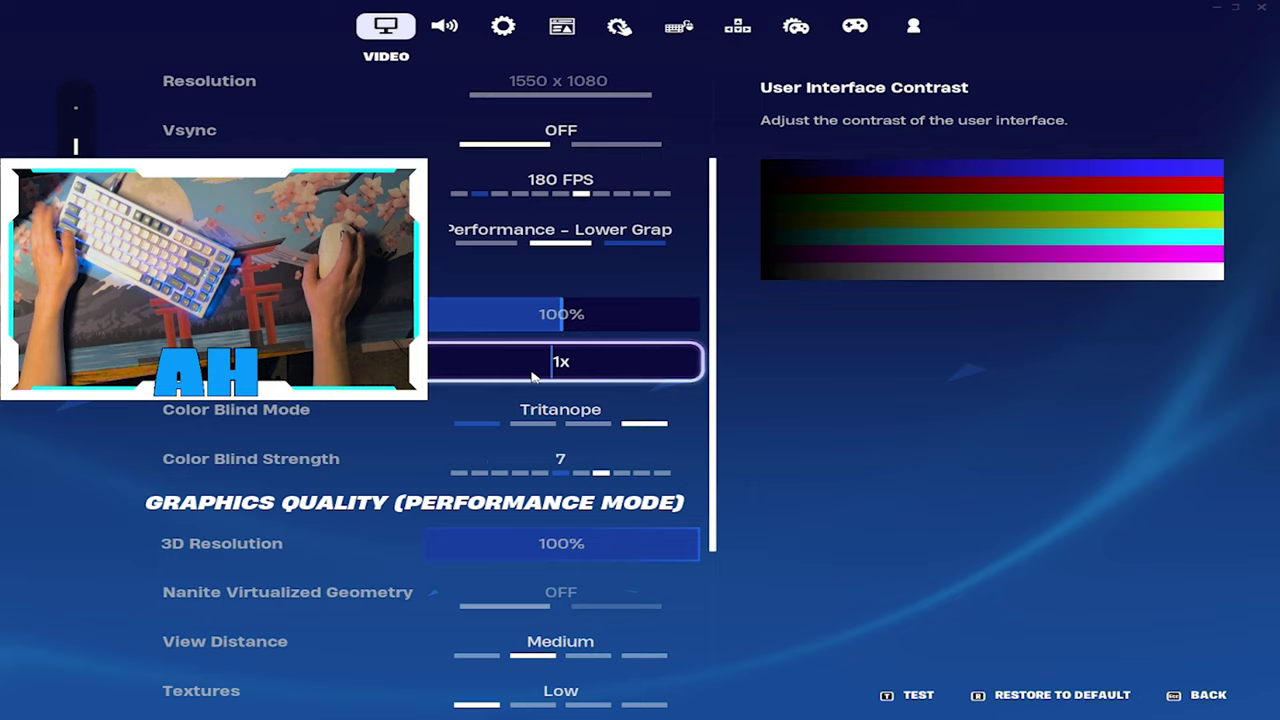
Set Color Blind Strength to 8 and View Distance to Far in the video settings.
{"action": "scroll", "coordinate": [505, 389], "scroll_direction": "down", "scroll_amount": 1}
{"action": "scroll", "coordinate": [505, 389], "scroll_direction": "down", "scroll_amount": 3}
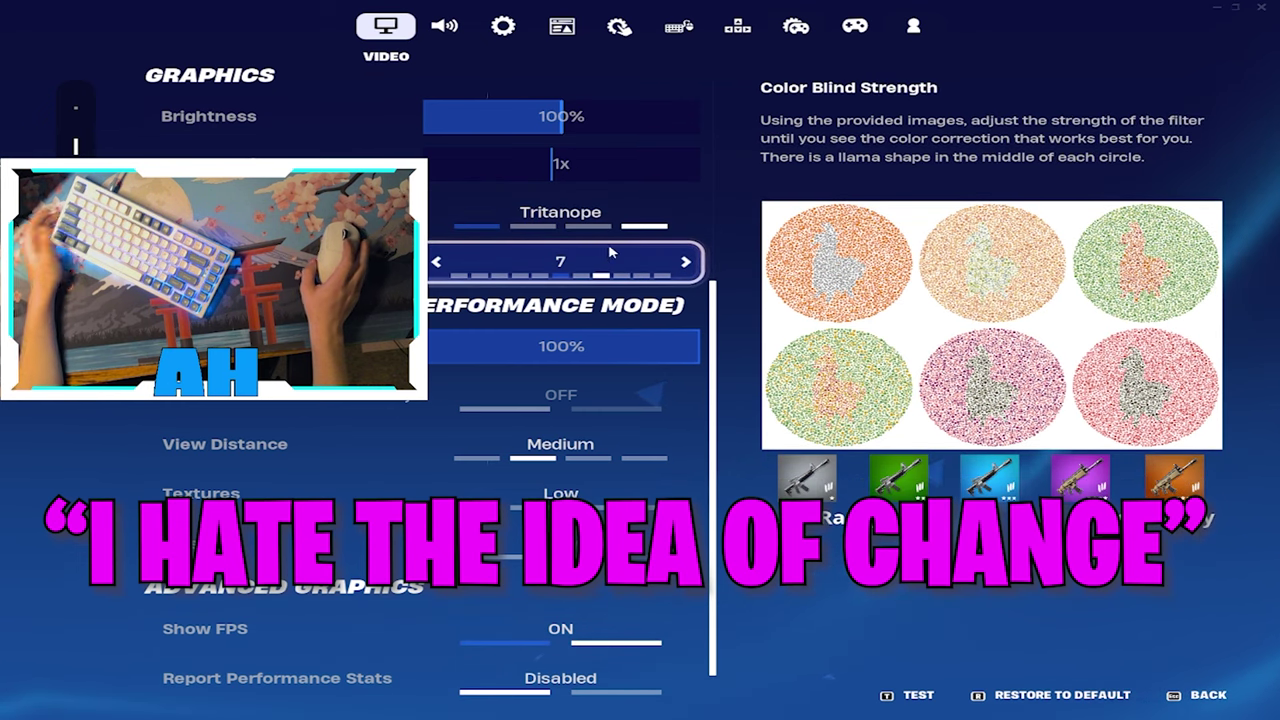
{"action": "left_click", "coordinate": [686, 262]}
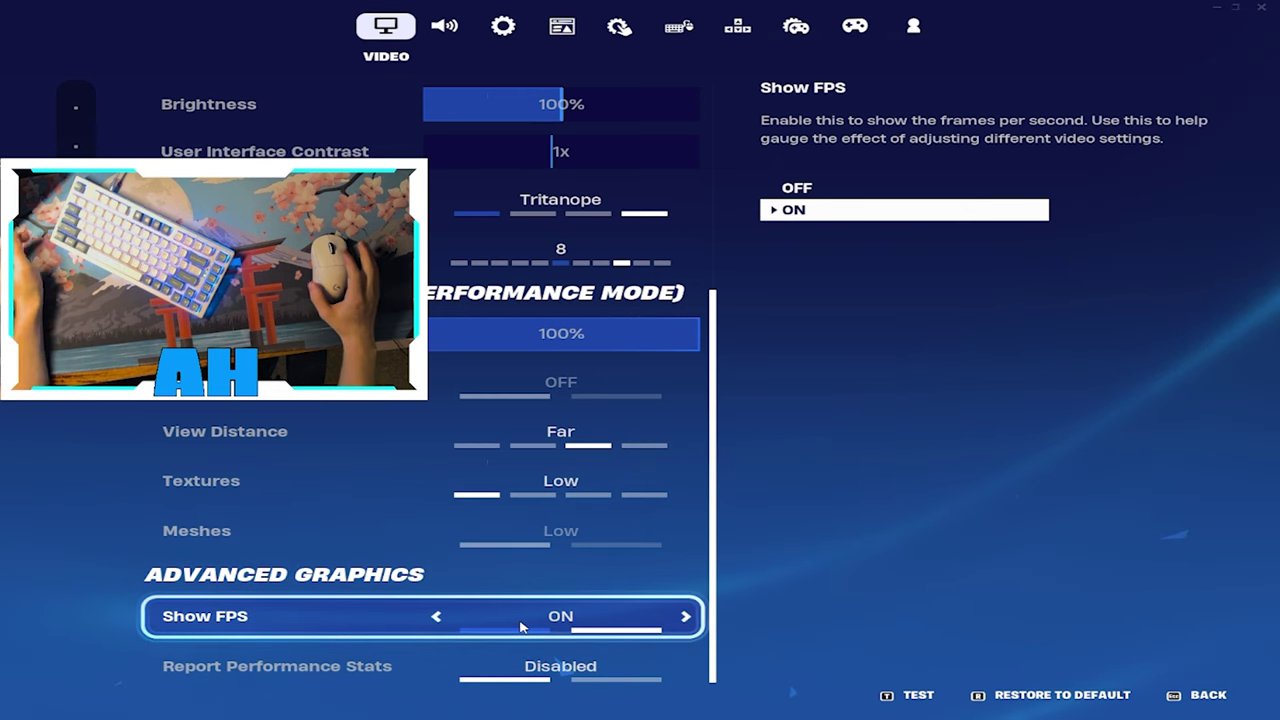
Review the volume levels and sound options in the audio settings, including Visualize Sound Effects and Sound Quality.
{"action": "left_click", "coordinate": [445, 27]}
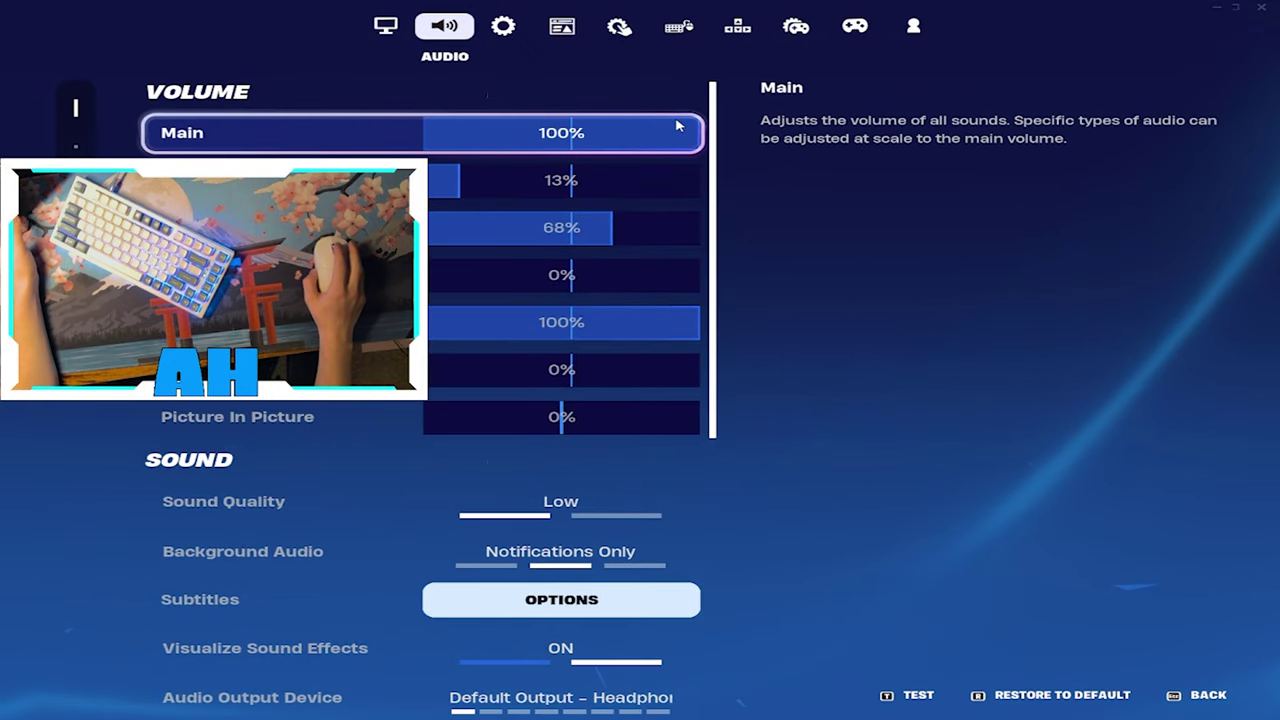
{"action": "scroll", "coordinate": [675, 126], "scroll_direction": "down", "scroll_amount": 1}
{"action": "scroll", "coordinate": [655, 150], "scroll_direction": "up", "scroll_amount": 1}
{"action": "scroll", "coordinate": [694, 211], "scroll_direction": "down", "scroll_amount": 3}
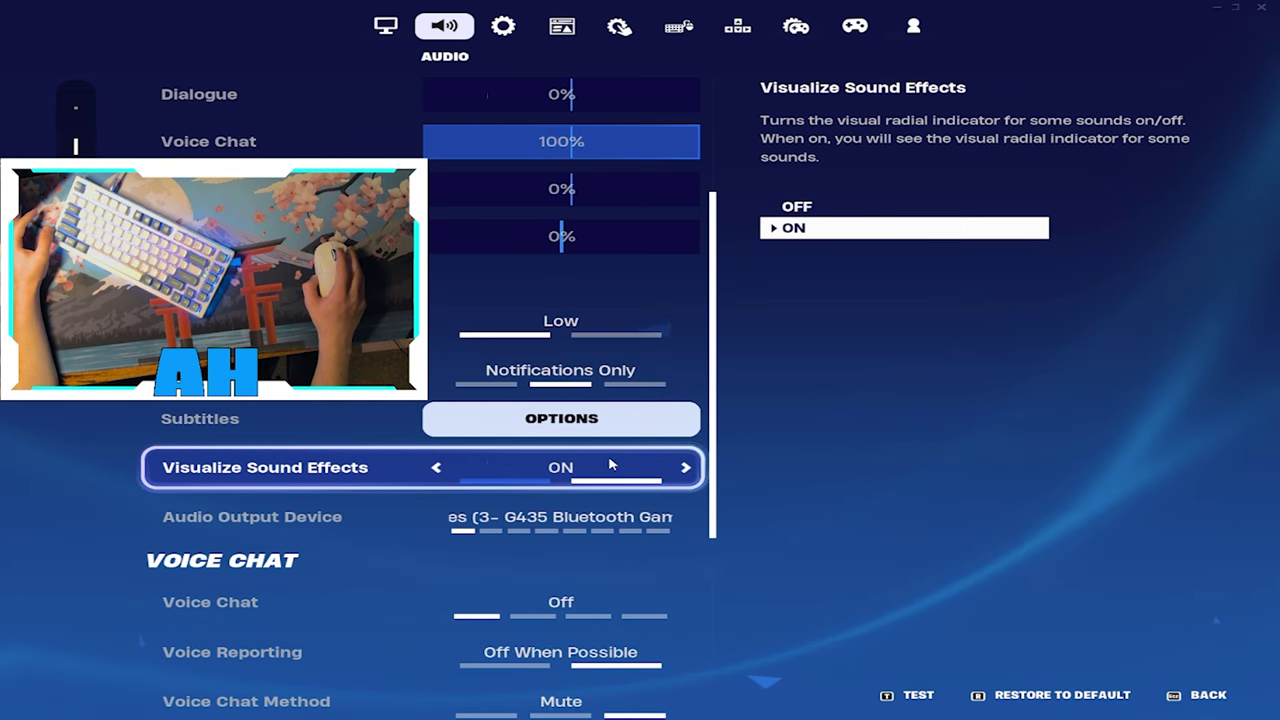
{"action": "scroll", "coordinate": [611, 464], "scroll_direction": "down", "scroll_amount": 1}
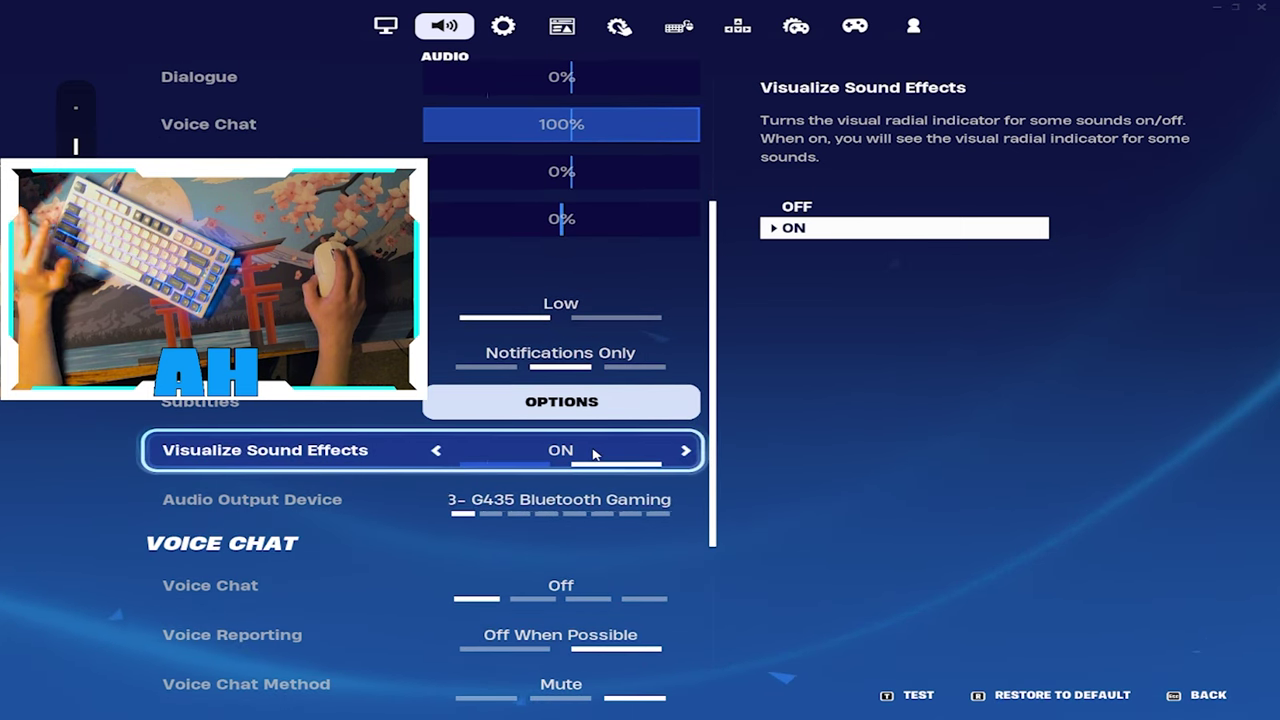
{"action": "scroll", "coordinate": [655, 390], "scroll_direction": "up", "scroll_amount": 2}
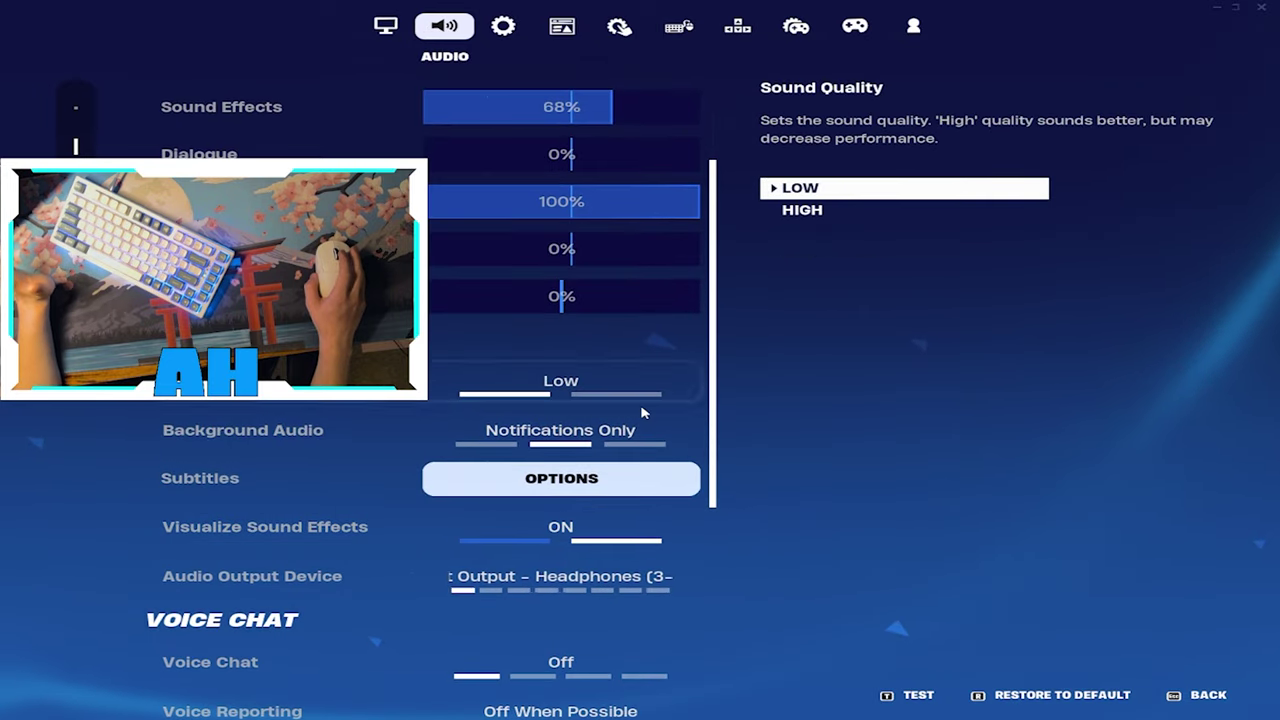
Try Sound Quality on High, return it to Low and apply the audio settings.
{"action": "left_click", "coordinate": [694, 383]}
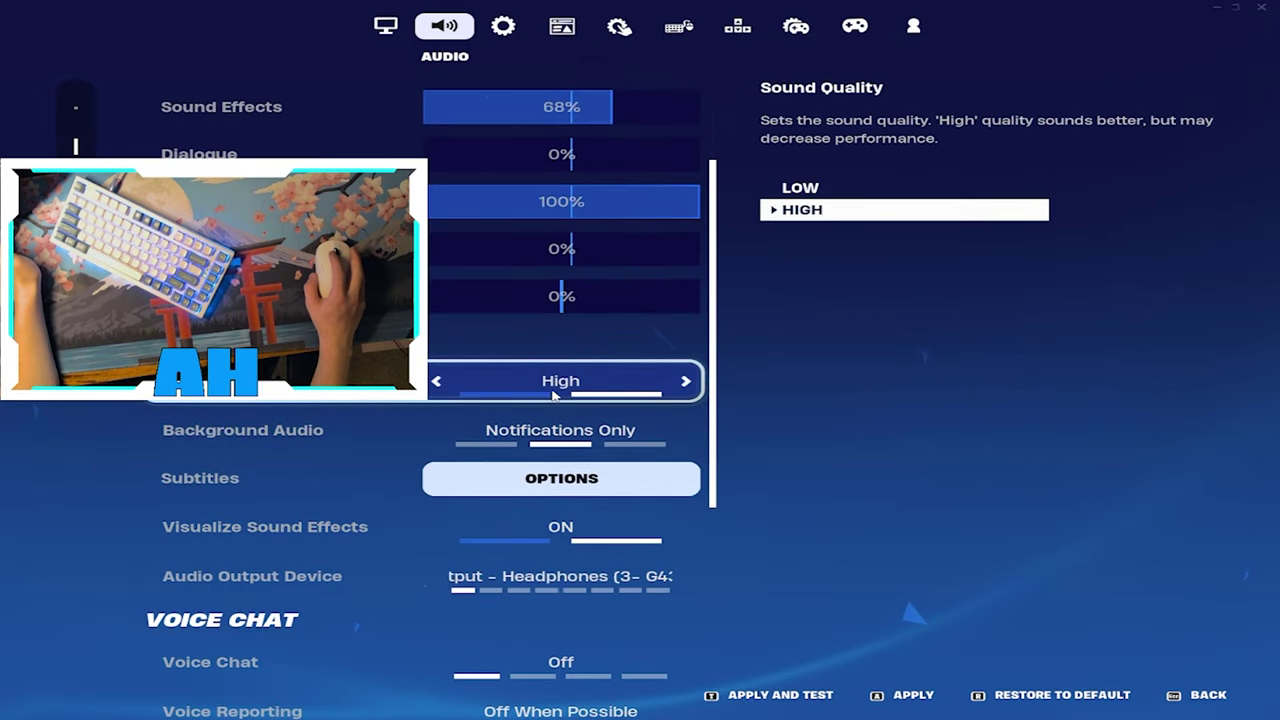
{"action": "left_click", "coordinate": [439, 383]}
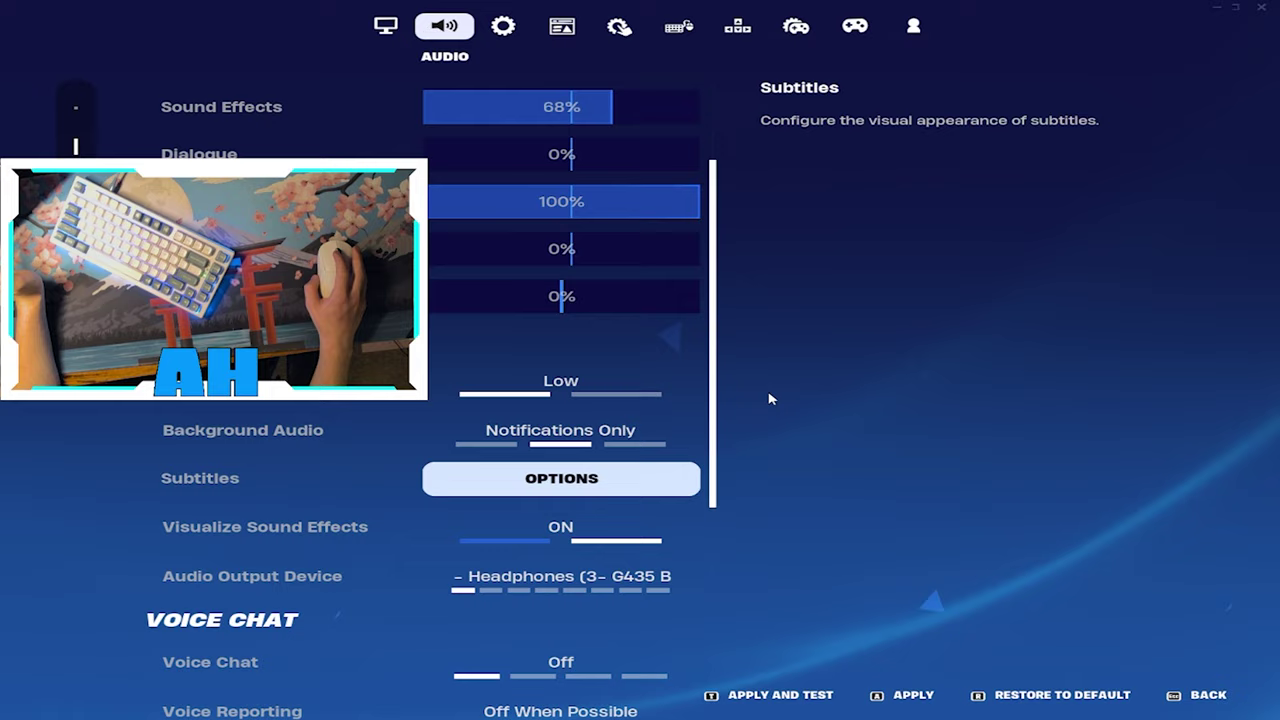
{"action": "left_click", "coordinate": [912, 694]}
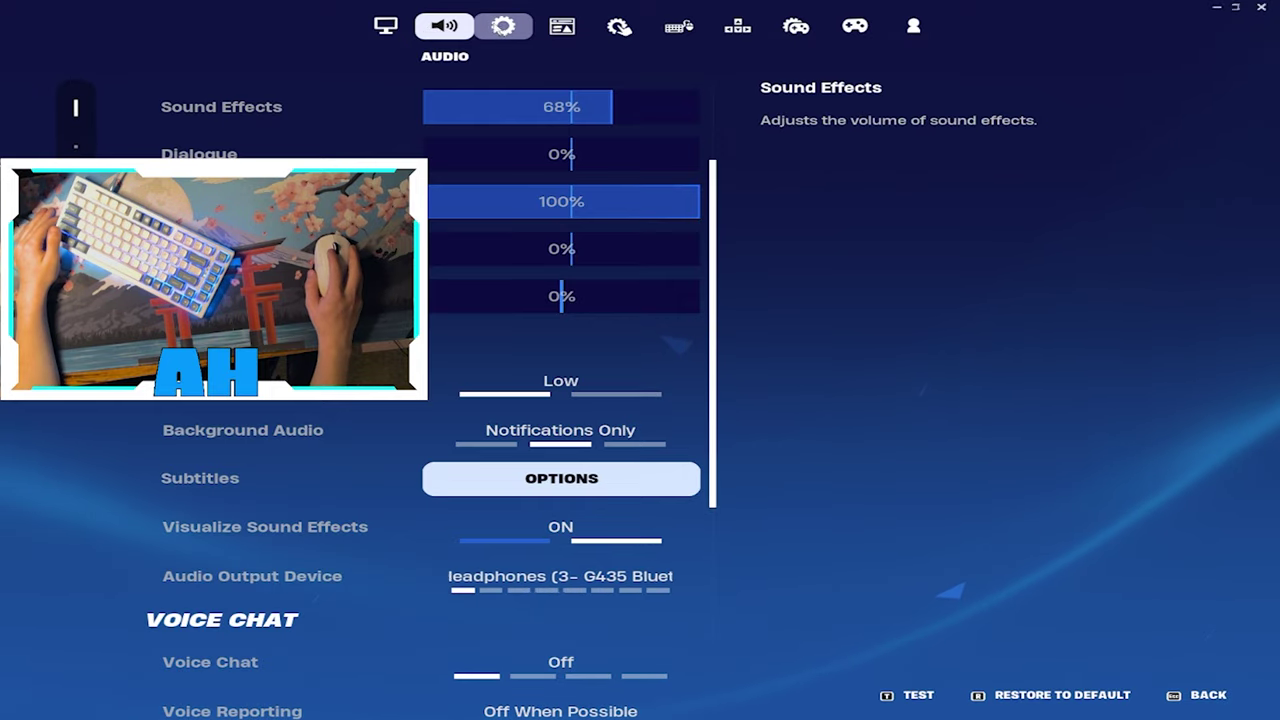
Review the voice chat and creator audio options, and open the game settings at Language and Region.
{"action": "scroll", "coordinate": [595, 500], "scroll_direction": "down", "scroll_amount": 4}
{"action": "scroll", "coordinate": [593, 533], "scroll_direction": "down", "scroll_amount": 3}
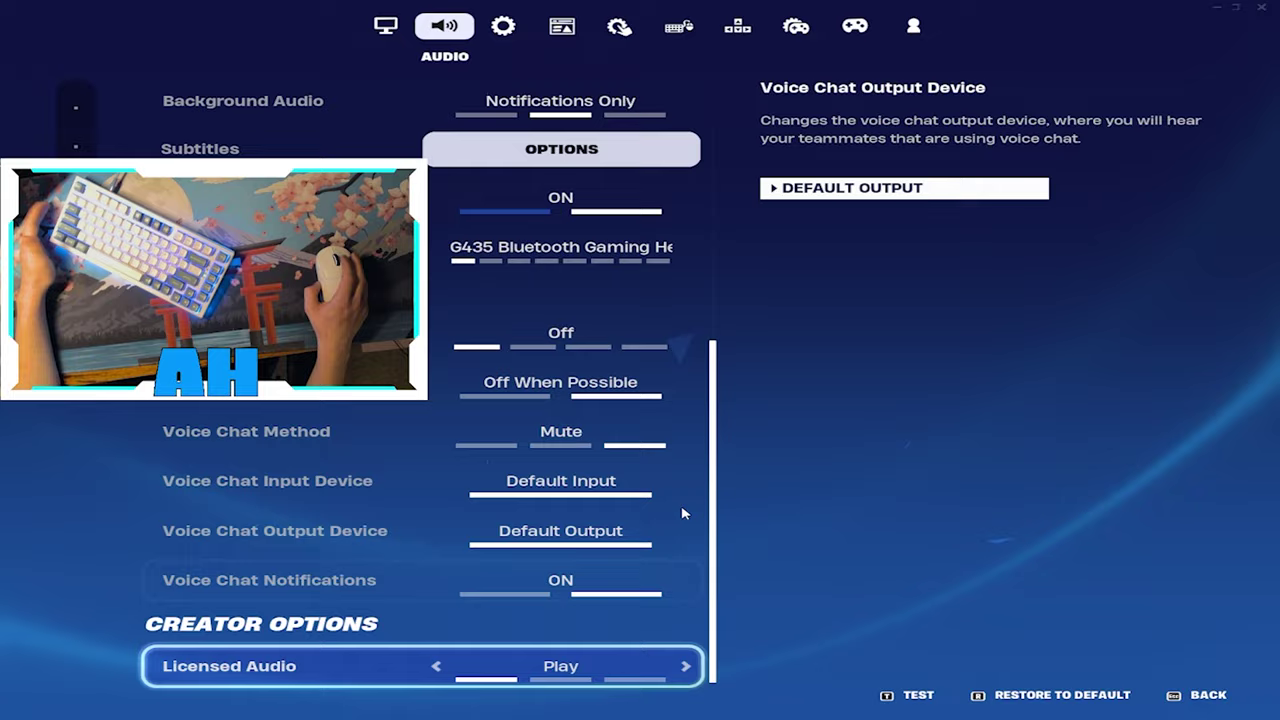
{"action": "left_click", "coordinate": [518, 33]}
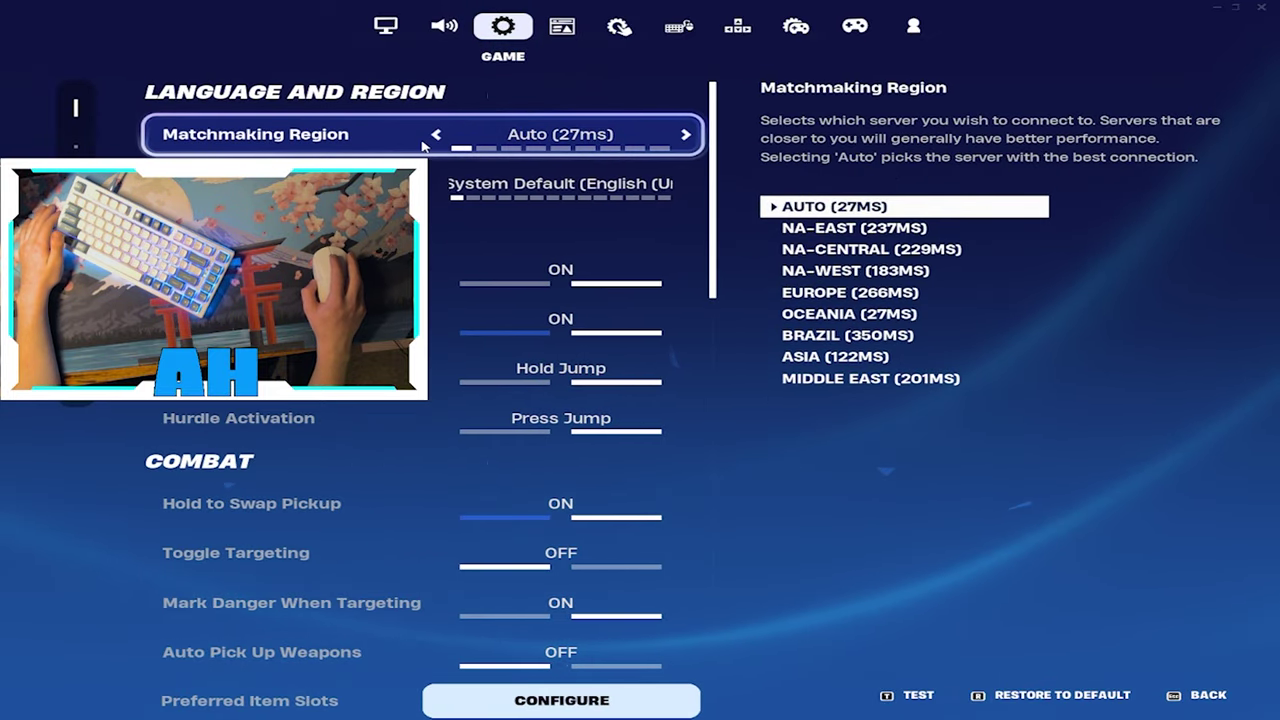
{"action": "scroll", "coordinate": [424, 146], "scroll_direction": "down", "scroll_amount": 3}
{"action": "scroll", "coordinate": [424, 146], "scroll_direction": "up", "scroll_amount": 3}
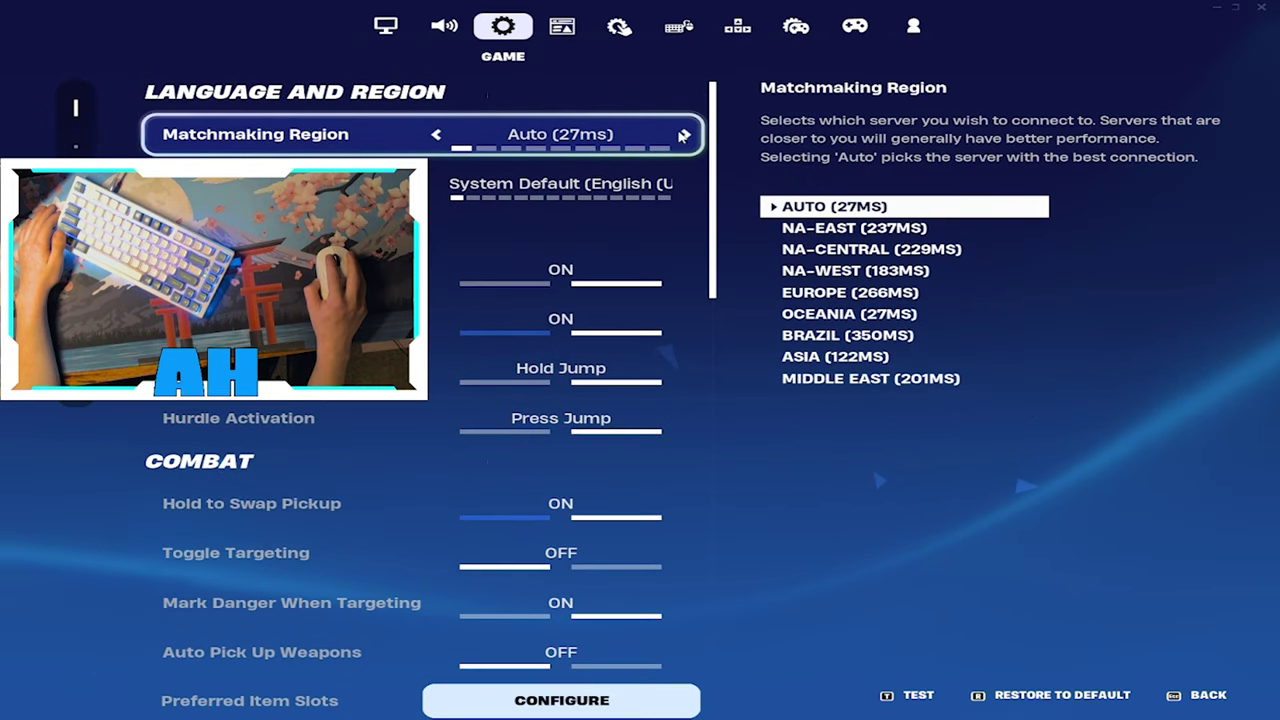
Set the Matchmaking Region to Oceania and apply the change.
{"action": "left_click", "coordinate": [685, 135]}
{"action": "left_click", "coordinate": [685, 135]}
{"action": "left_click", "coordinate": [685, 135]}
{"action": "left_click", "coordinate": [685, 135]}
{"action": "left_click", "coordinate": [685, 136]}
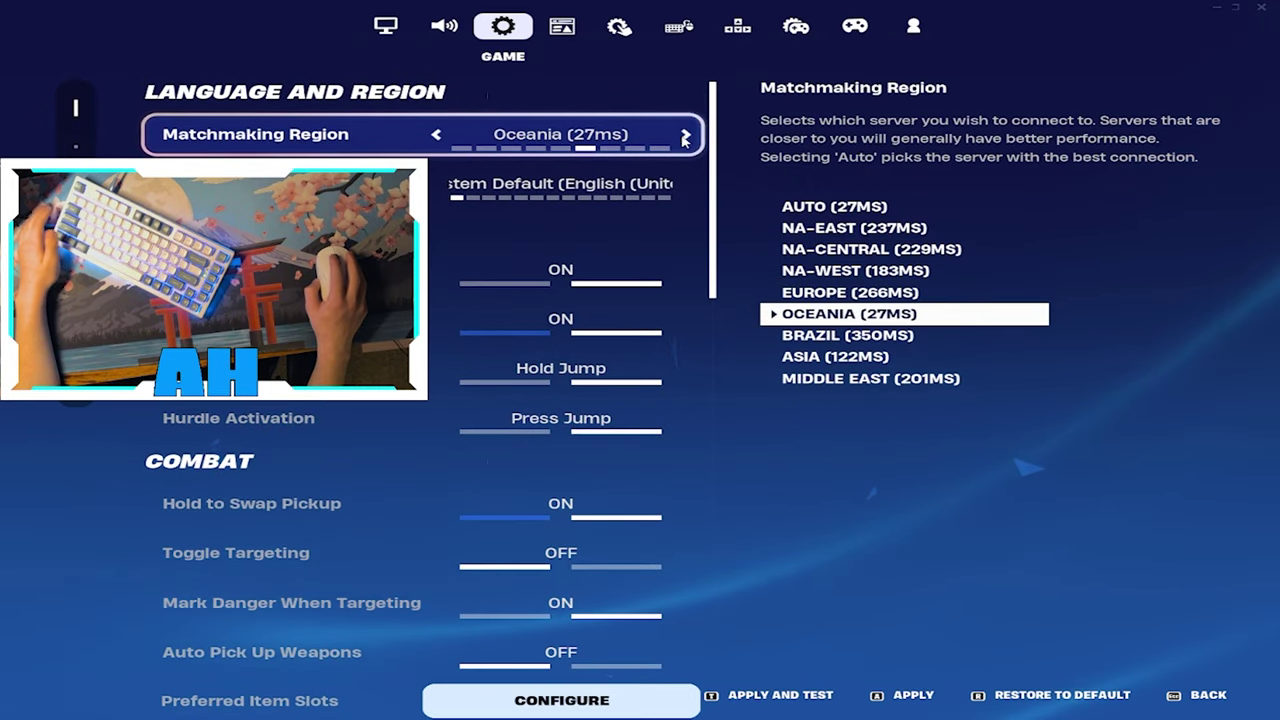
{"action": "left_click", "coordinate": [905, 695]}
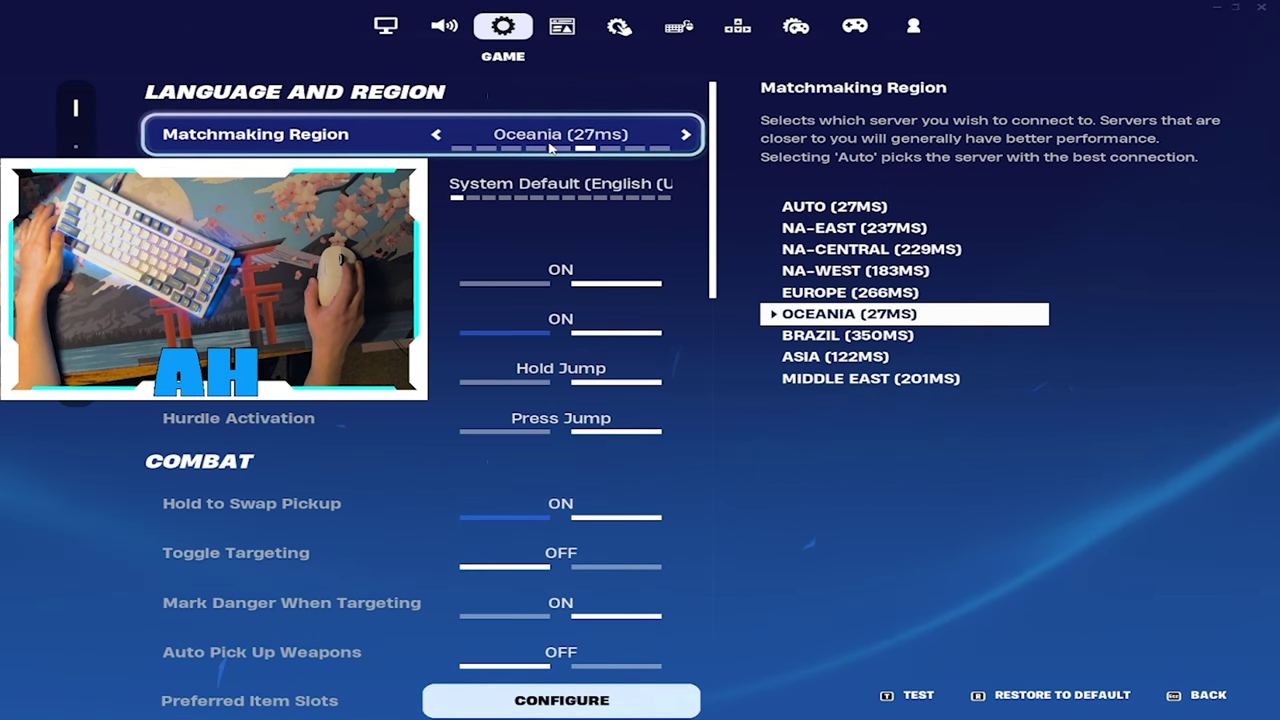
Return the Matchmaking Region to Auto and apply the change.
{"action": "left_click", "coordinate": [437, 134]}
{"action": "left_click", "coordinate": [437, 134]}
{"action": "left_click", "coordinate": [437, 134]}
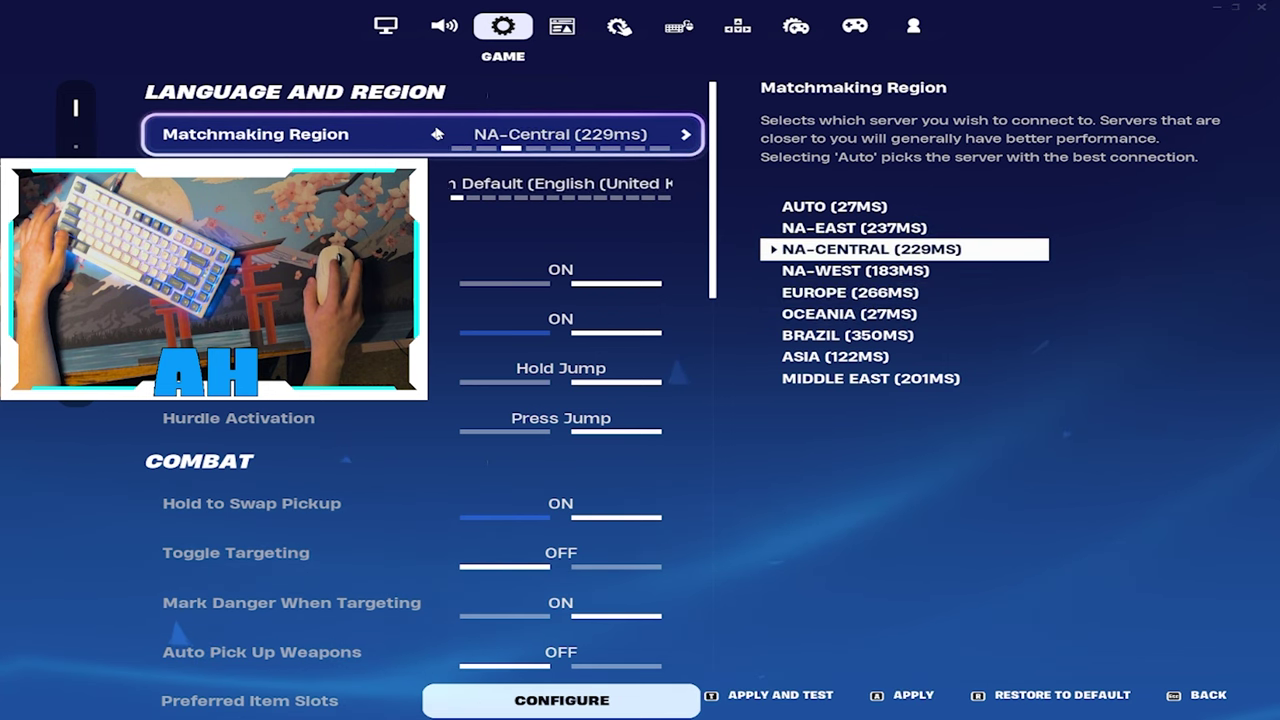
{"action": "left_click", "coordinate": [437, 134]}
{"action": "left_click", "coordinate": [437, 134]}
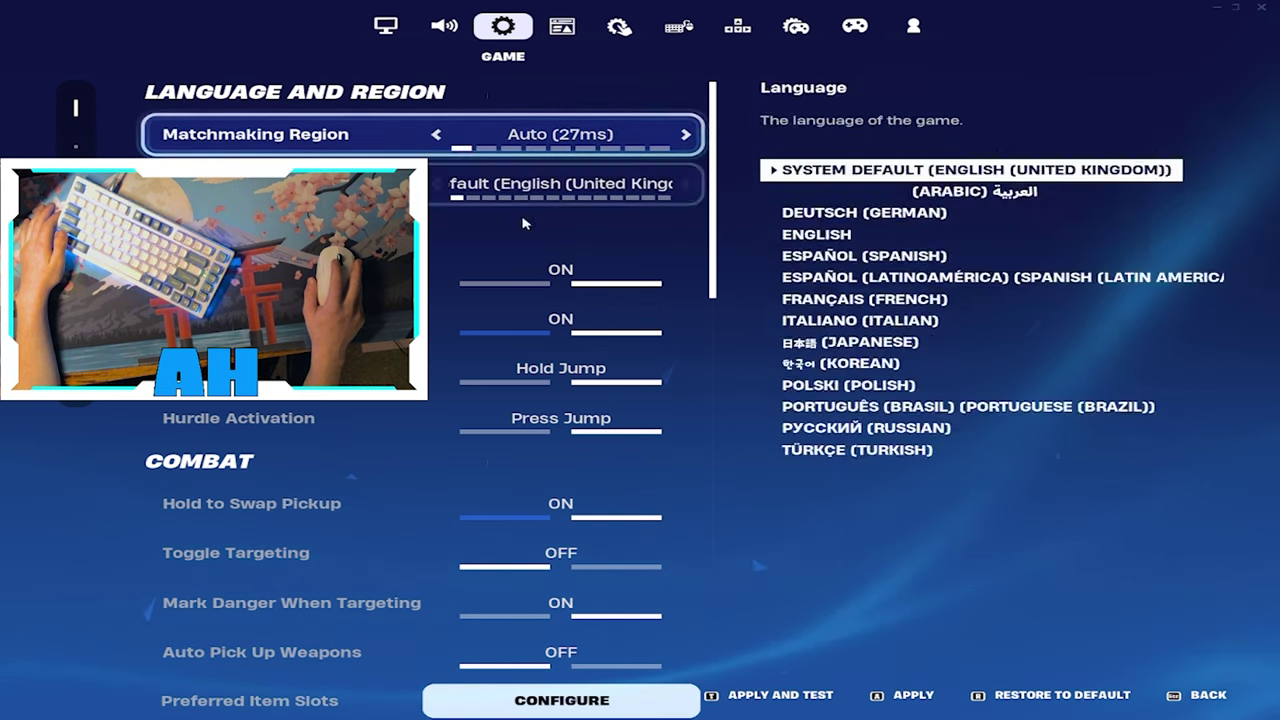
{"action": "left_click", "coordinate": [897, 690]}
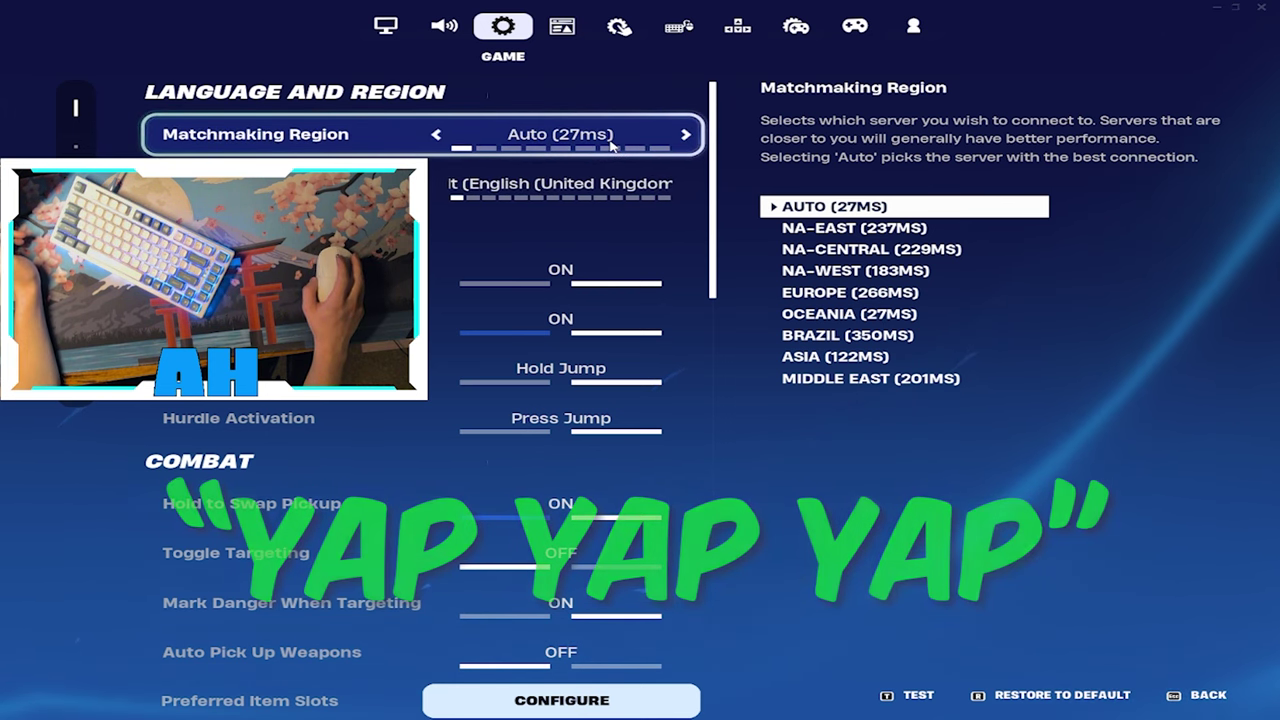
Review the movement and combat options in the game settings, including Hurdle Activation, Hold to Swap Pickup and Toggle Targeting.
{"action": "scroll", "coordinate": [648, 241], "scroll_direction": "down", "scroll_amount": 1}
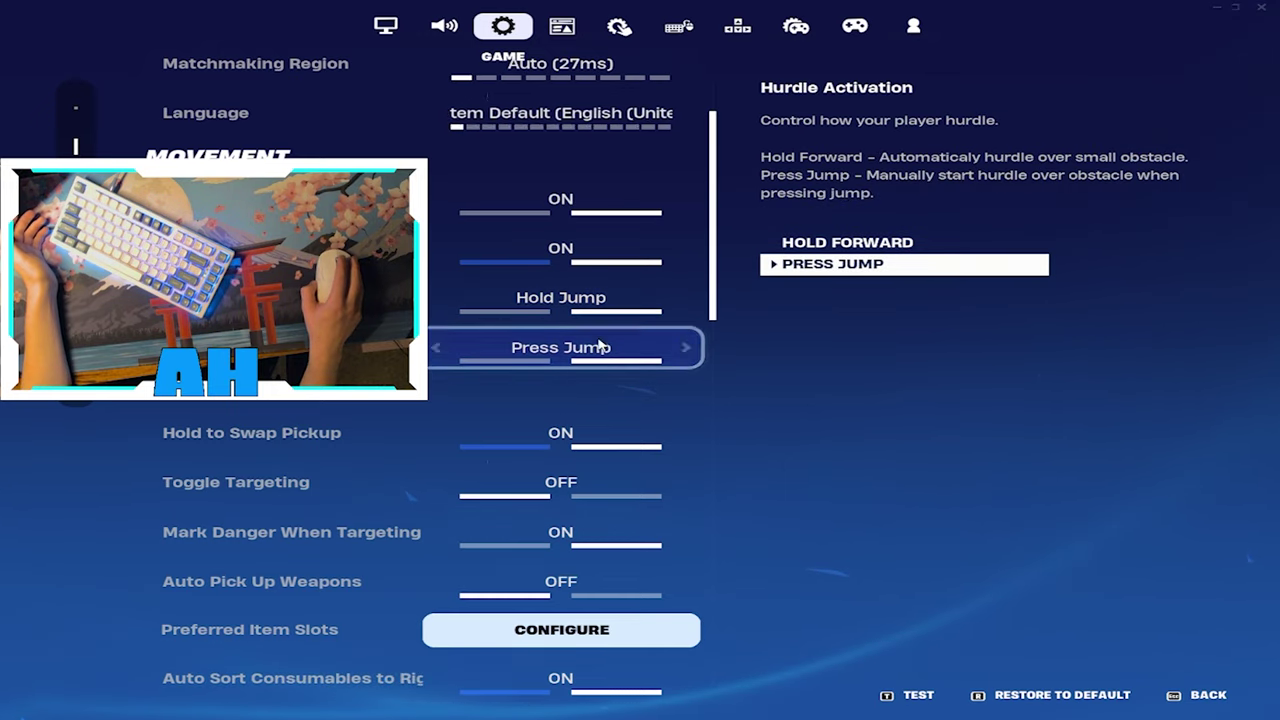
{"action": "scroll", "coordinate": [590, 363], "scroll_direction": "down", "scroll_amount": 1}
{"action": "scroll", "coordinate": [590, 363], "scroll_direction": "down", "scroll_amount": 3}
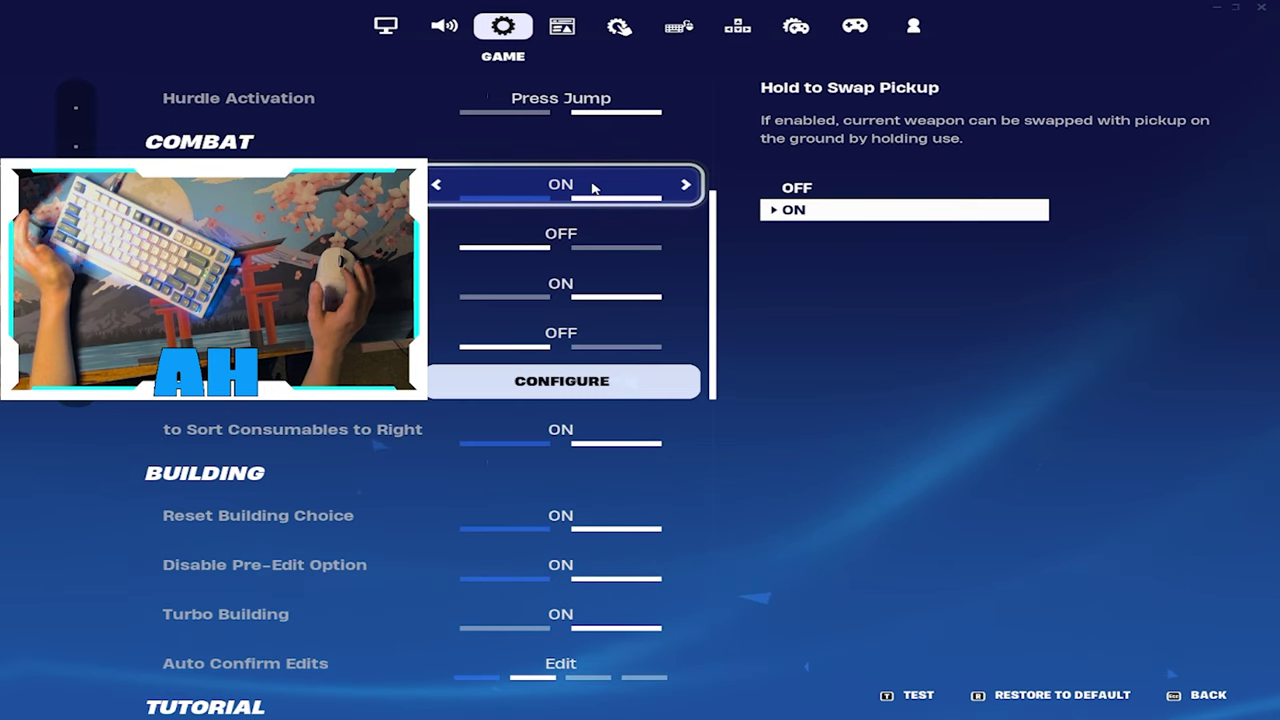
{"action": "scroll", "coordinate": [605, 185], "scroll_direction": "down", "scroll_amount": 1}
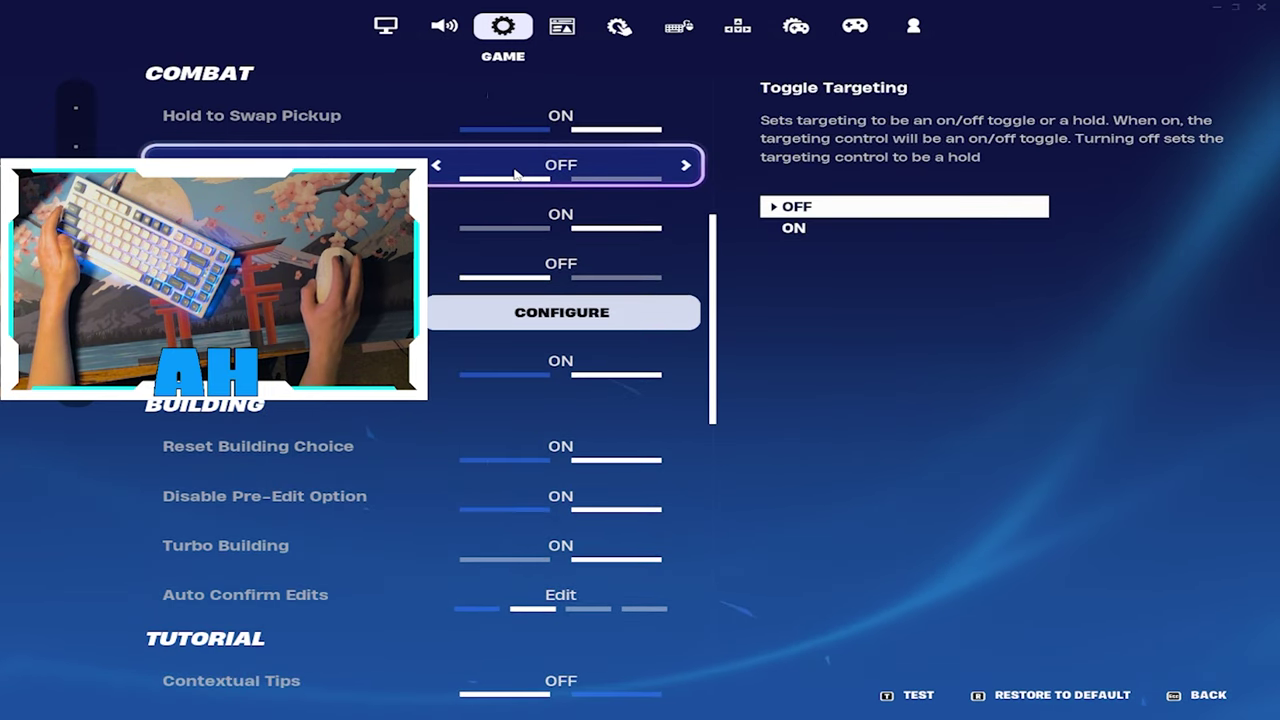
{"action": "scroll", "coordinate": [660, 160], "scroll_direction": "down", "scroll_amount": 1}
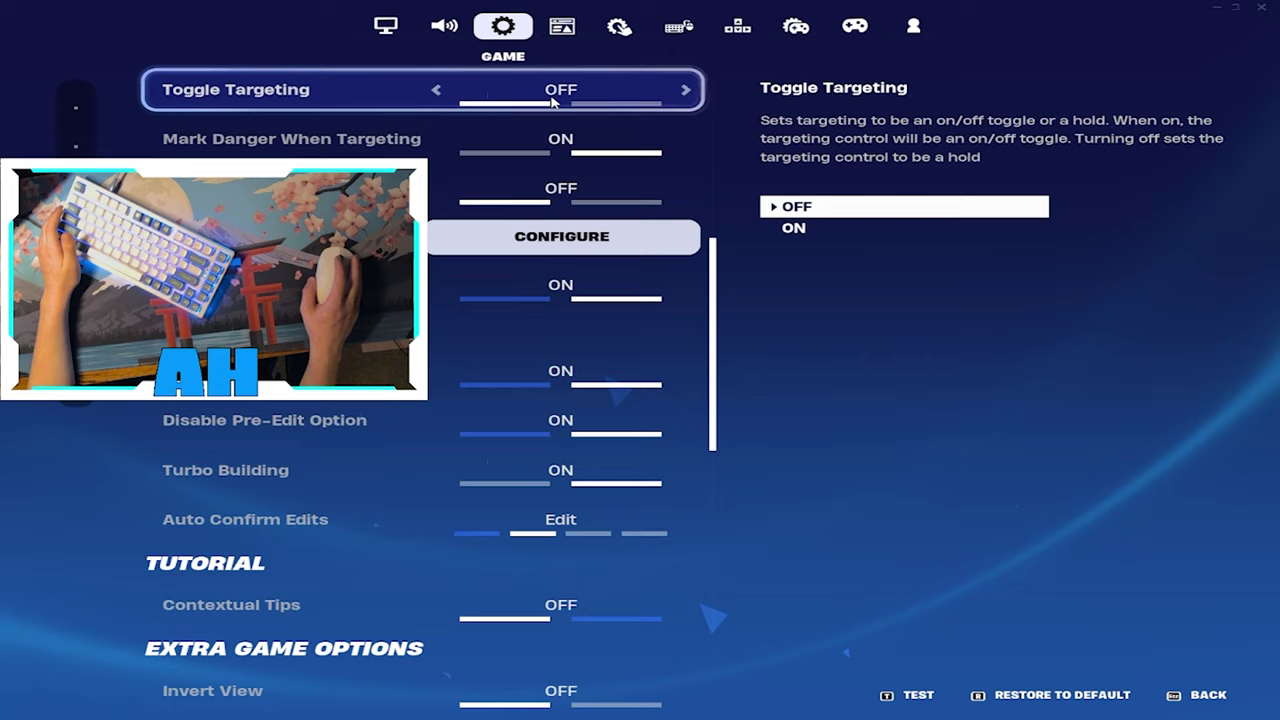
{"action": "scroll", "coordinate": [600, 190], "scroll_direction": "down", "scroll_amount": 1}
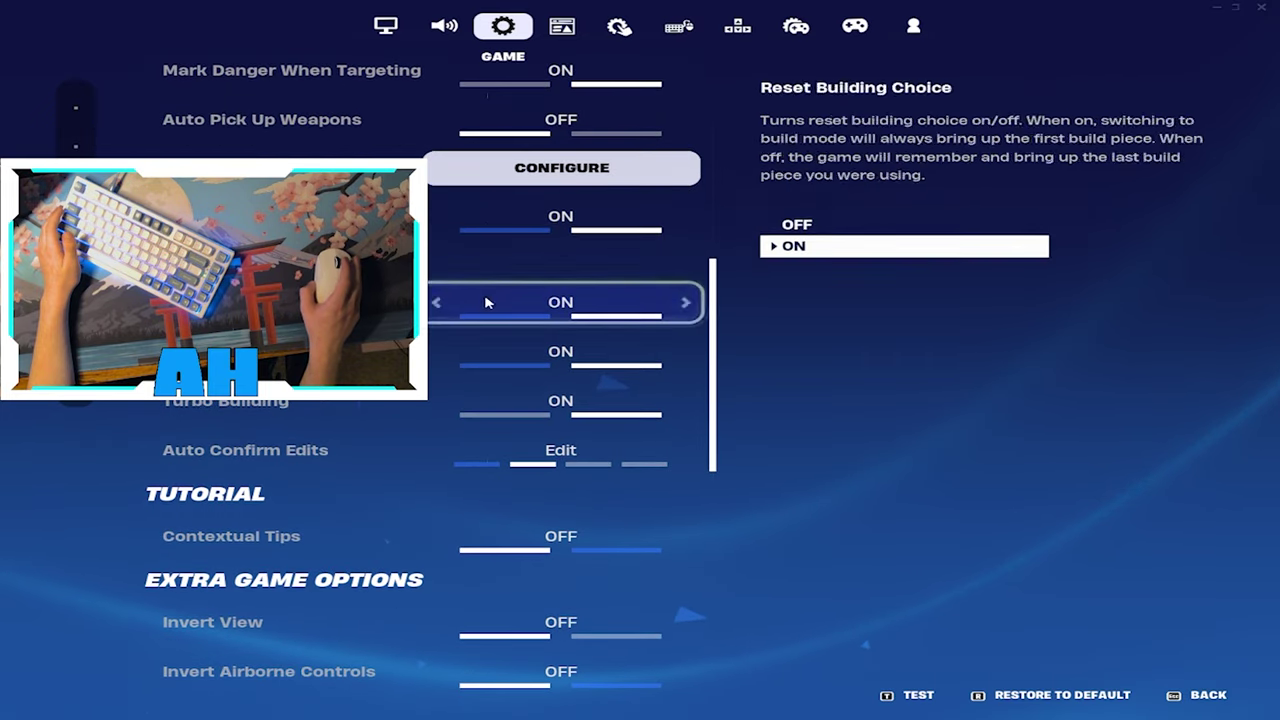
Set Disable Pre-Edit Option to Off in the building settings and apply the change.
{"action": "scroll", "coordinate": [480, 270], "scroll_direction": "down", "scroll_amount": 1}
{"action": "scroll", "coordinate": [473, 242], "scroll_direction": "down", "scroll_amount": 2}
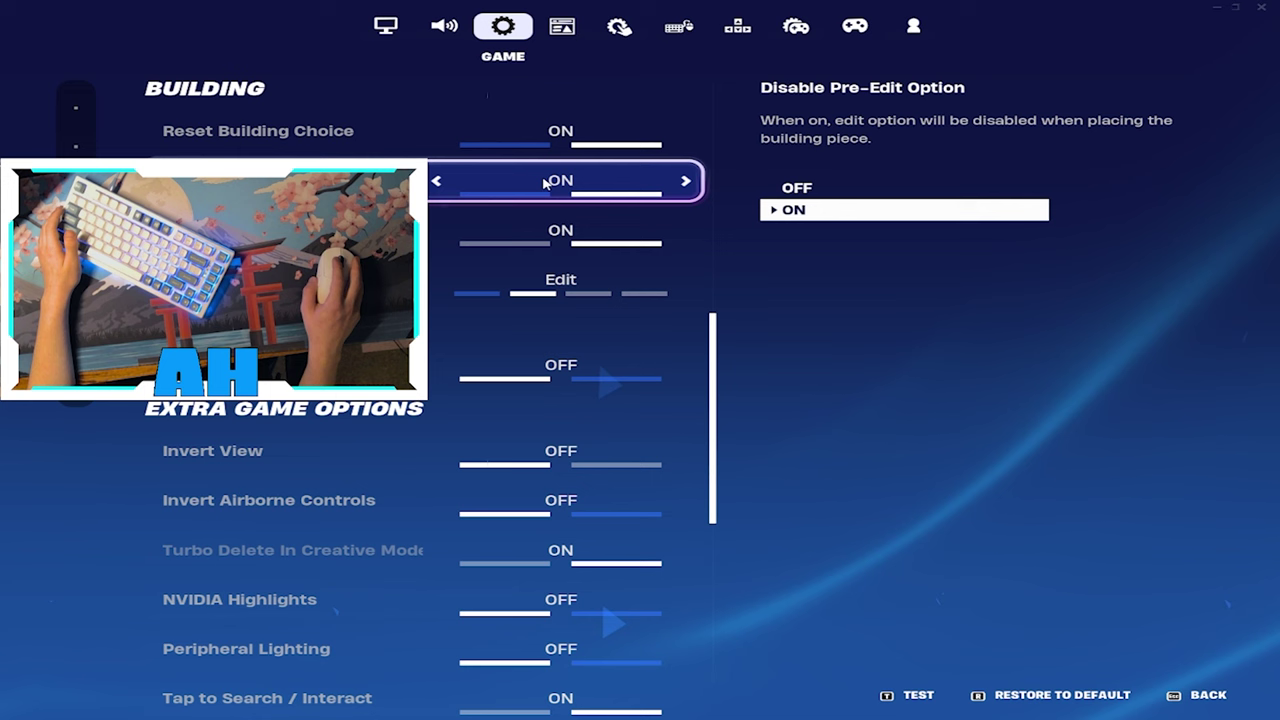
{"action": "left_click", "coordinate": [437, 180]}
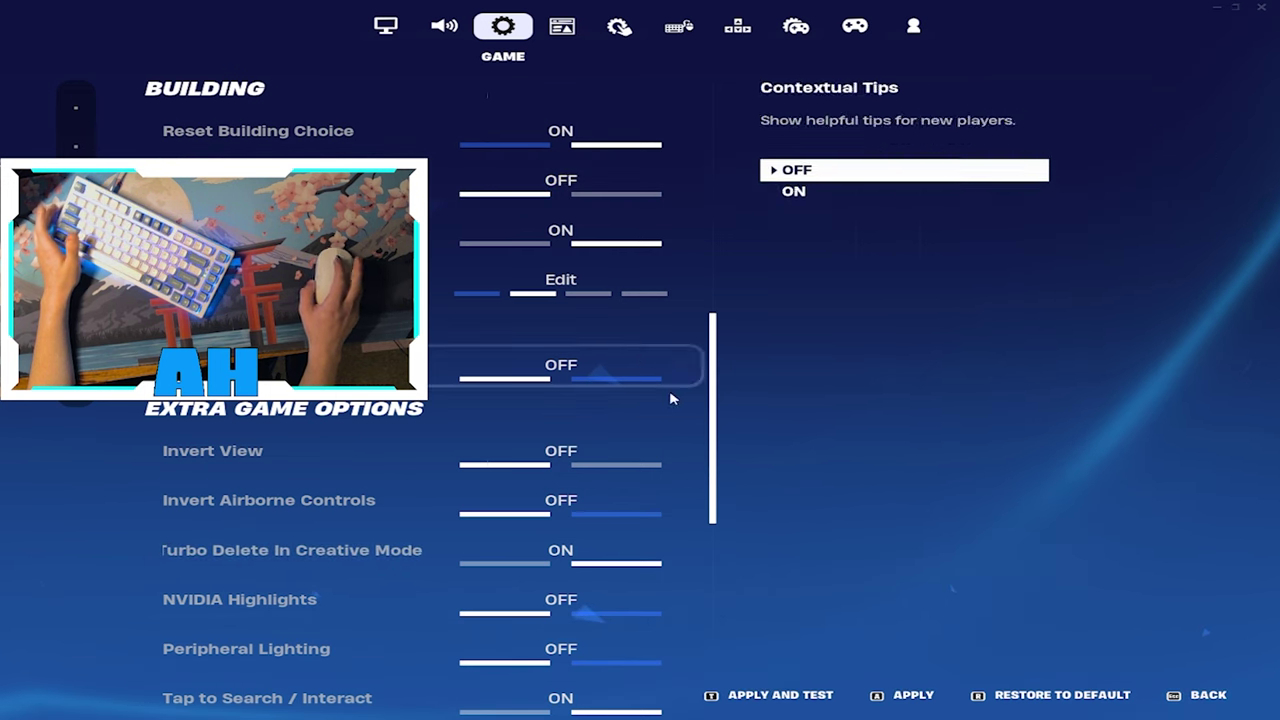
{"action": "left_click", "coordinate": [913, 694]}
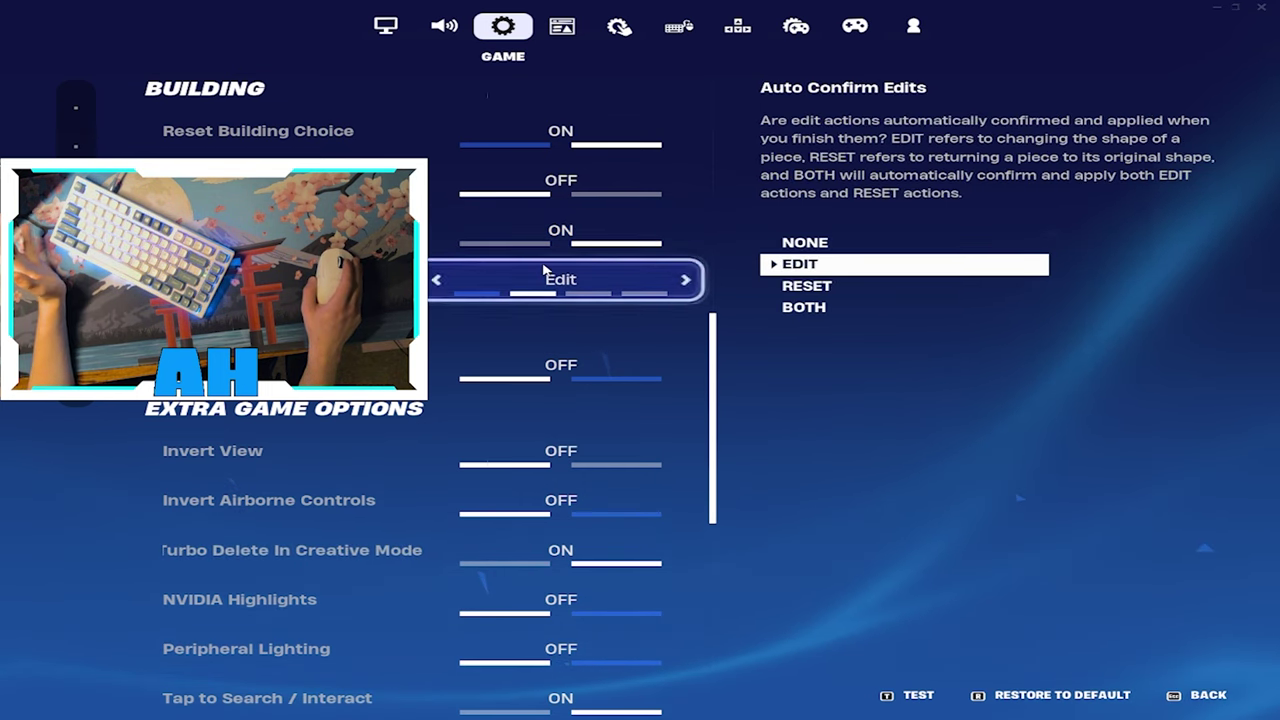
Review Auto Confirm Edits, Tap to Search / Interact, the extra game options and the replay recording settings.
{"action": "scroll", "coordinate": [560, 296], "scroll_direction": "down", "scroll_amount": 1}
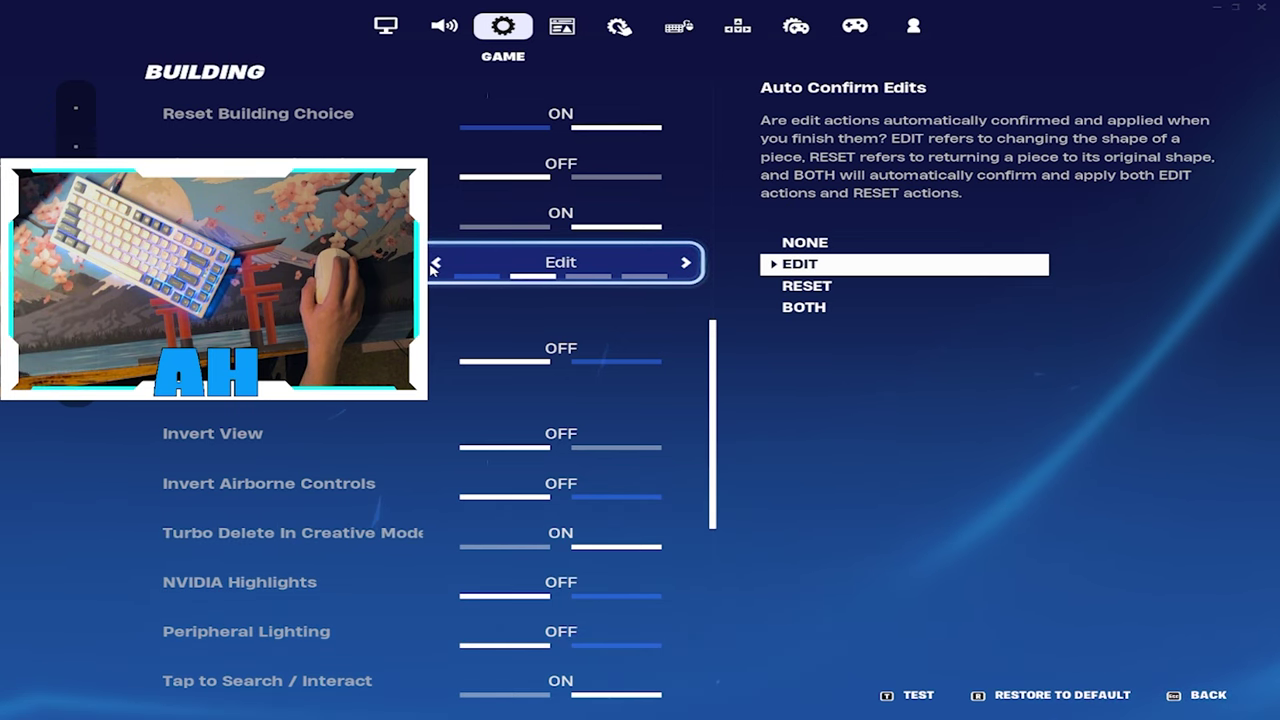
{"action": "scroll", "coordinate": [436, 280], "scroll_direction": "down", "scroll_amount": 1}
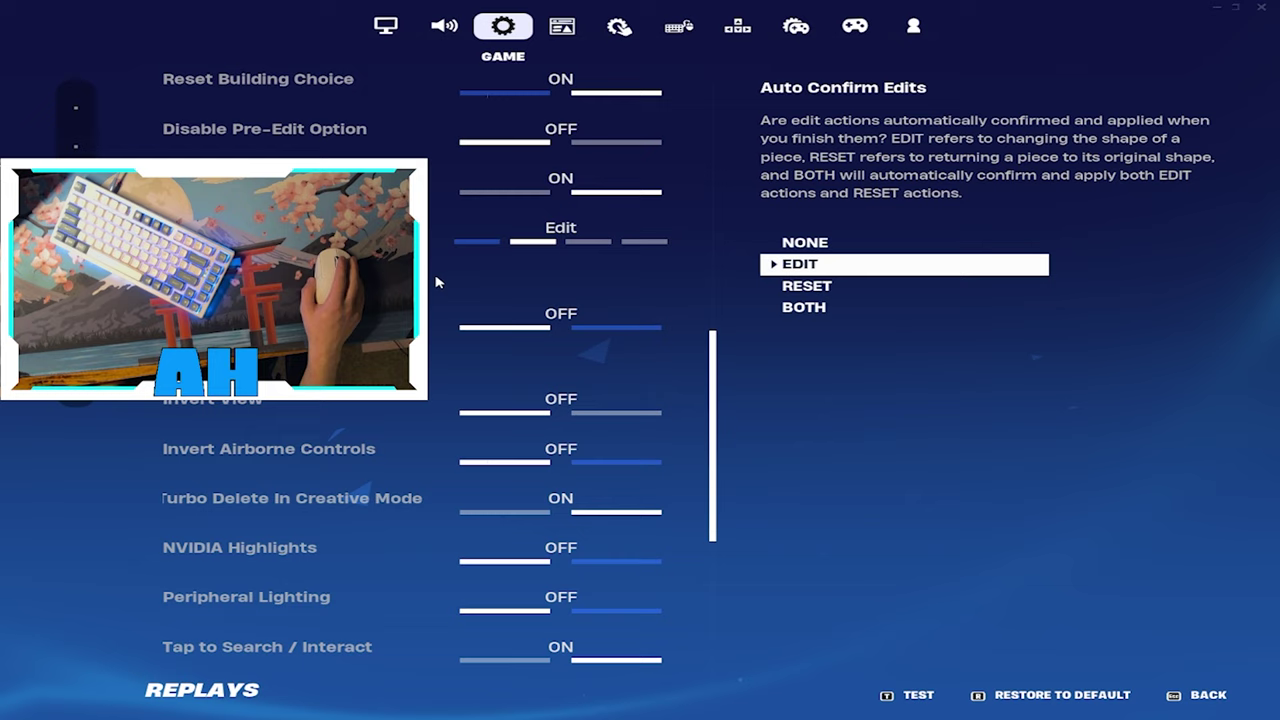
{"action": "scroll", "coordinate": [436, 285], "scroll_direction": "down", "scroll_amount": 3}
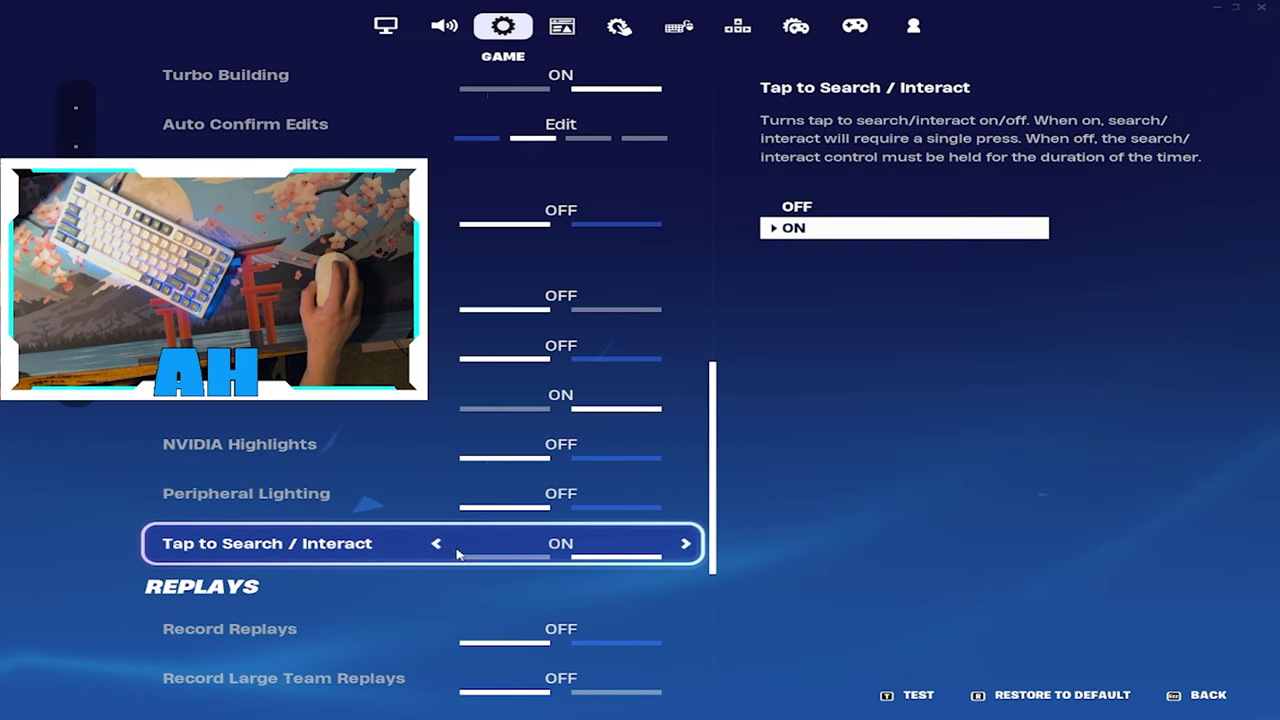
{"action": "scroll", "coordinate": [572, 543], "scroll_direction": "down", "scroll_amount": 5}
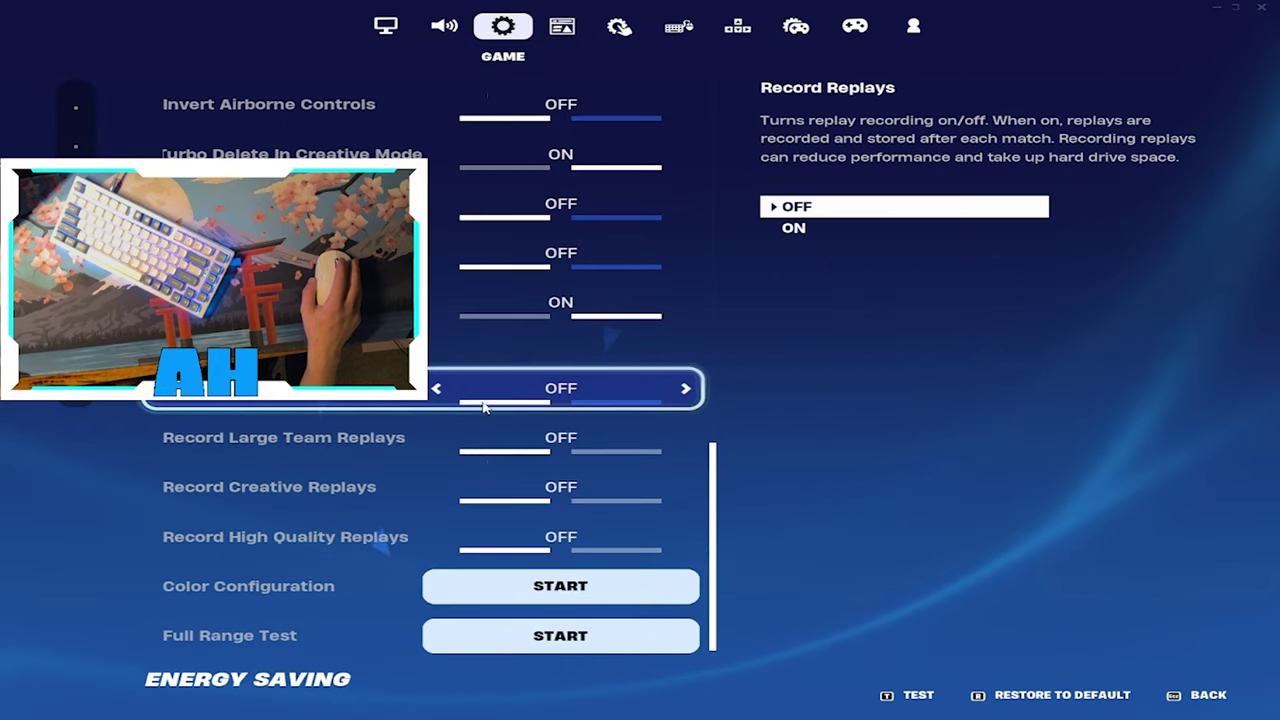
{"action": "scroll", "coordinate": [483, 375], "scroll_direction": "down", "scroll_amount": 1}
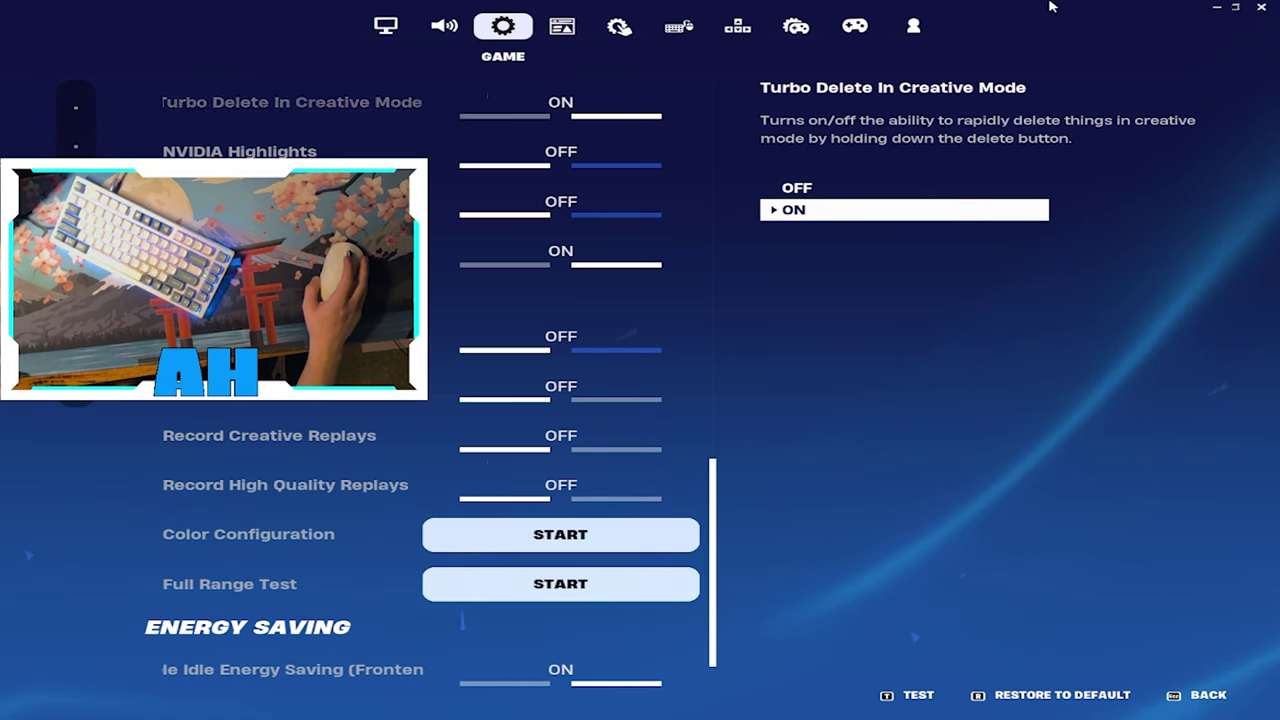
Set both the idle and the inactive window energy saving options to Off and apply the changes.
{"action": "scroll", "coordinate": [600, 540], "scroll_direction": "down", "scroll_amount": 1}
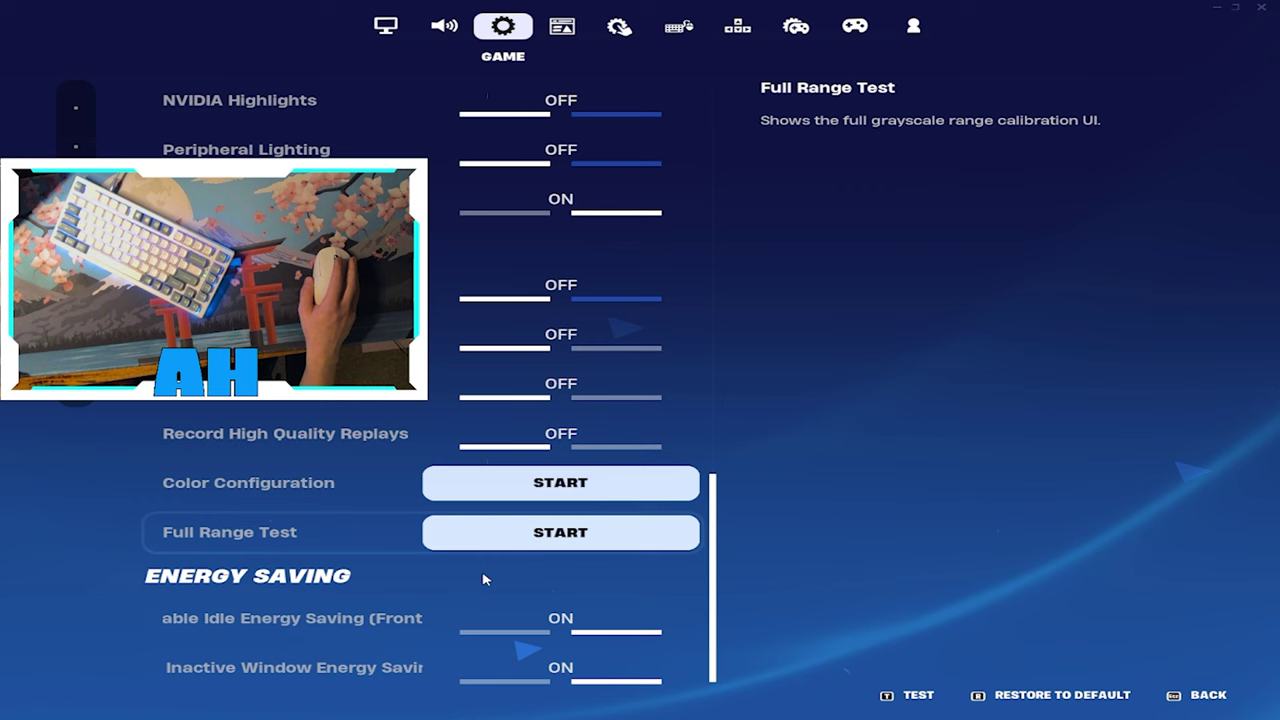
{"action": "left_click", "coordinate": [438, 619]}
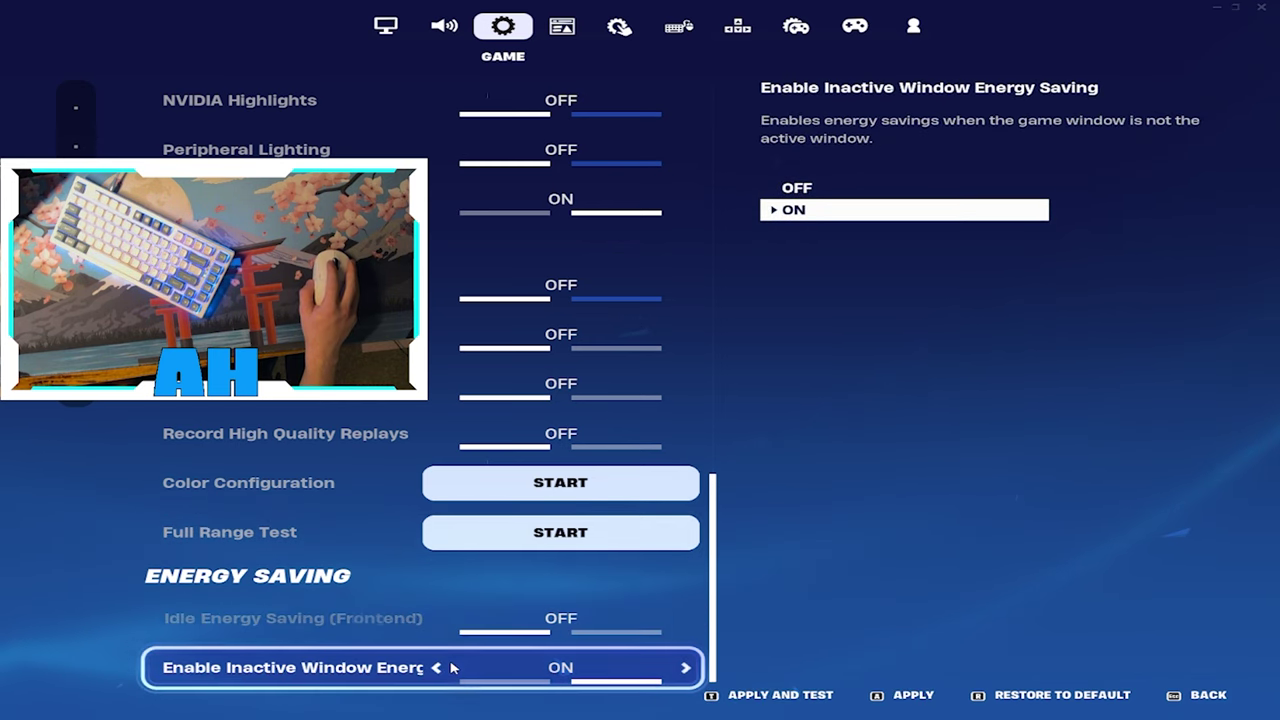
{"action": "left_click", "coordinate": [438, 668]}
{"action": "left_click", "coordinate": [900, 695]}
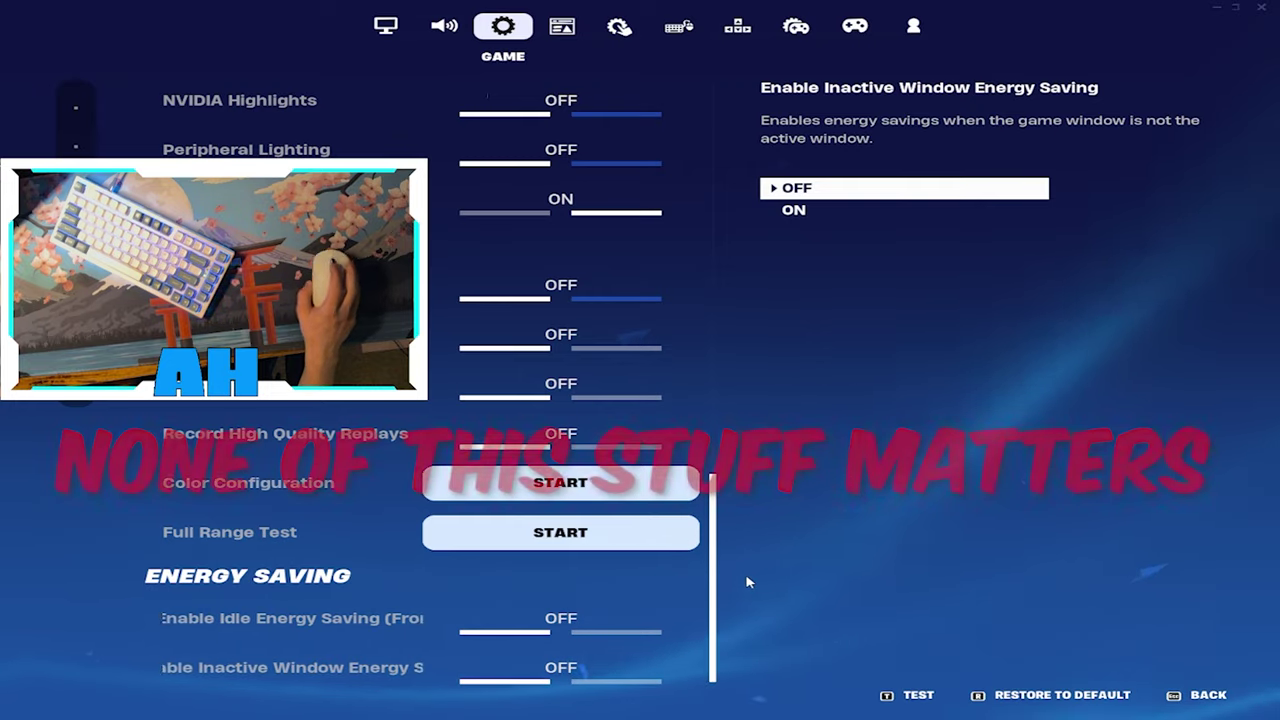
Look through the reticle, damage feedback and HUD options in the Game UI settings, including Damage Numbers Scale.
{"action": "left_click", "coordinate": [562, 26]}
{"action": "scroll", "coordinate": [474, 157], "scroll_direction": "down", "scroll_amount": 2}
{"action": "scroll", "coordinate": [526, 168], "scroll_direction": "up", "scroll_amount": 2}
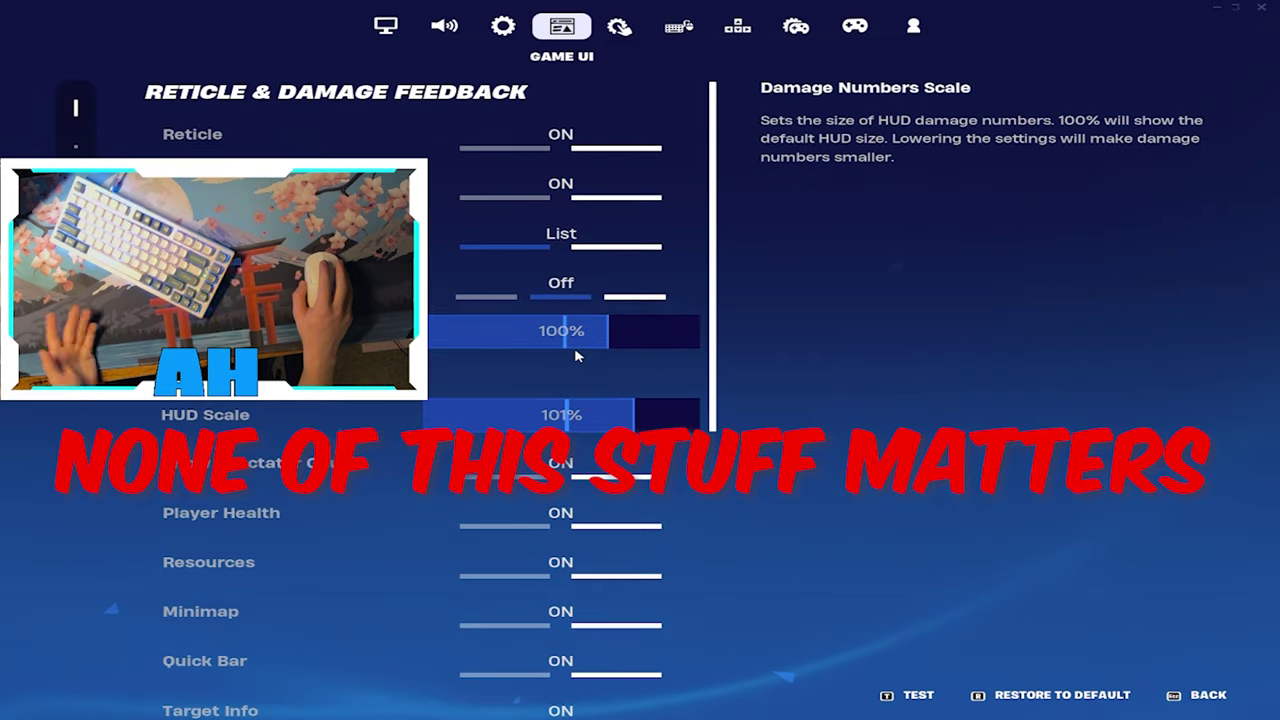
{"action": "scroll", "coordinate": [590, 360], "scroll_direction": "down", "scroll_amount": 3}
{"action": "scroll", "coordinate": [500, 330], "scroll_direction": "down", "scroll_amount": 6}
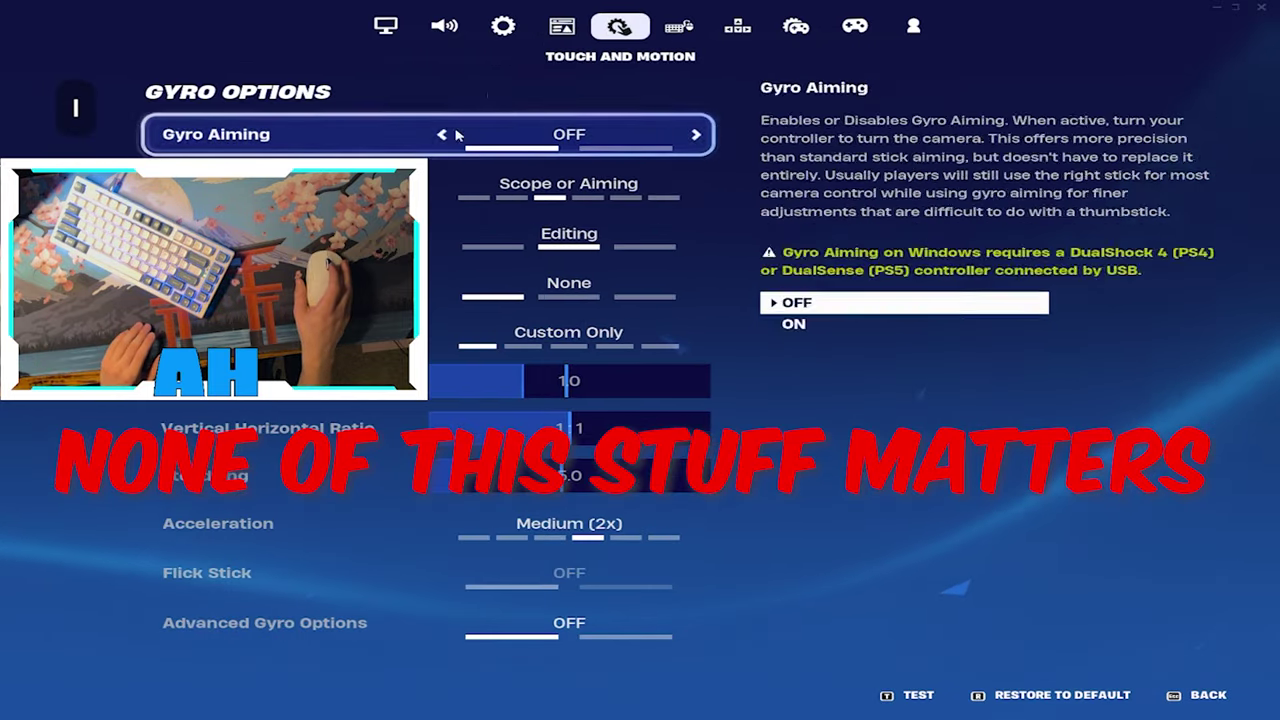
Turn on Use Custom Diagonals in the mouse and keyboard settings and view its diagonal and strafe angle options.
{"action": "left_click", "coordinate": [679, 26]}
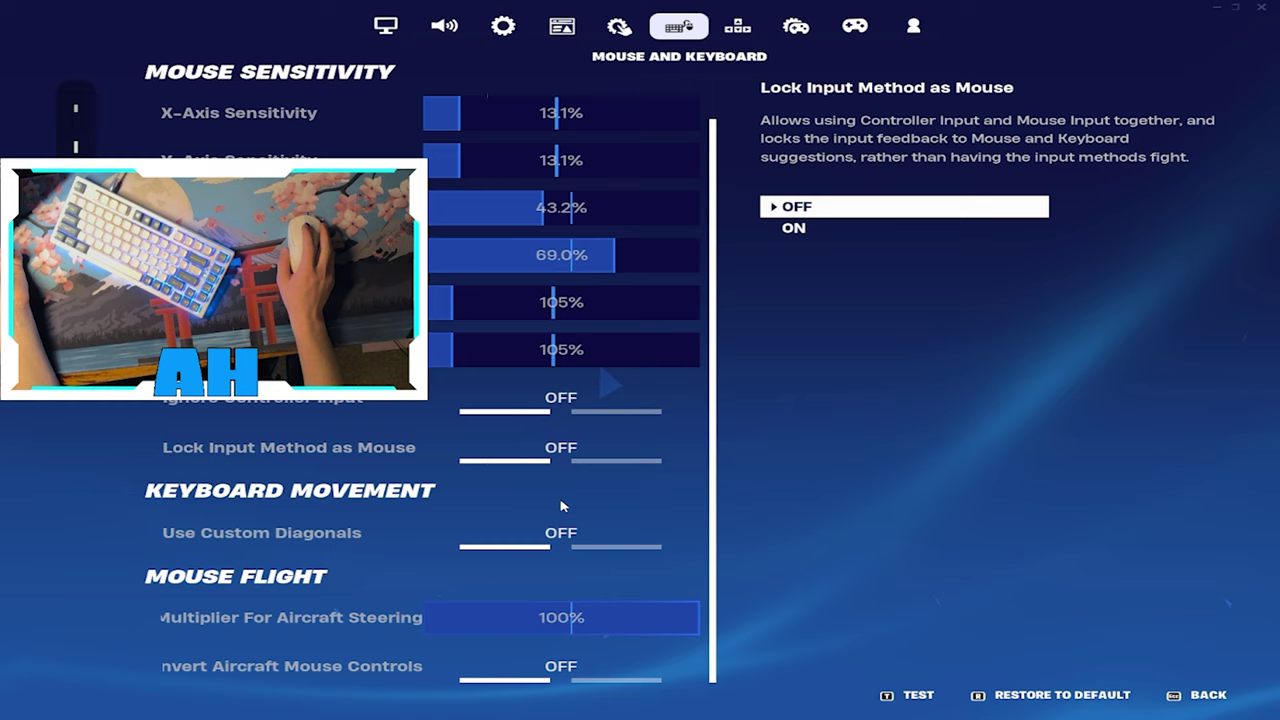
{"action": "left_click", "coordinate": [685, 538]}
{"action": "scroll", "coordinate": [620, 580], "scroll_direction": "down", "scroll_amount": 3}
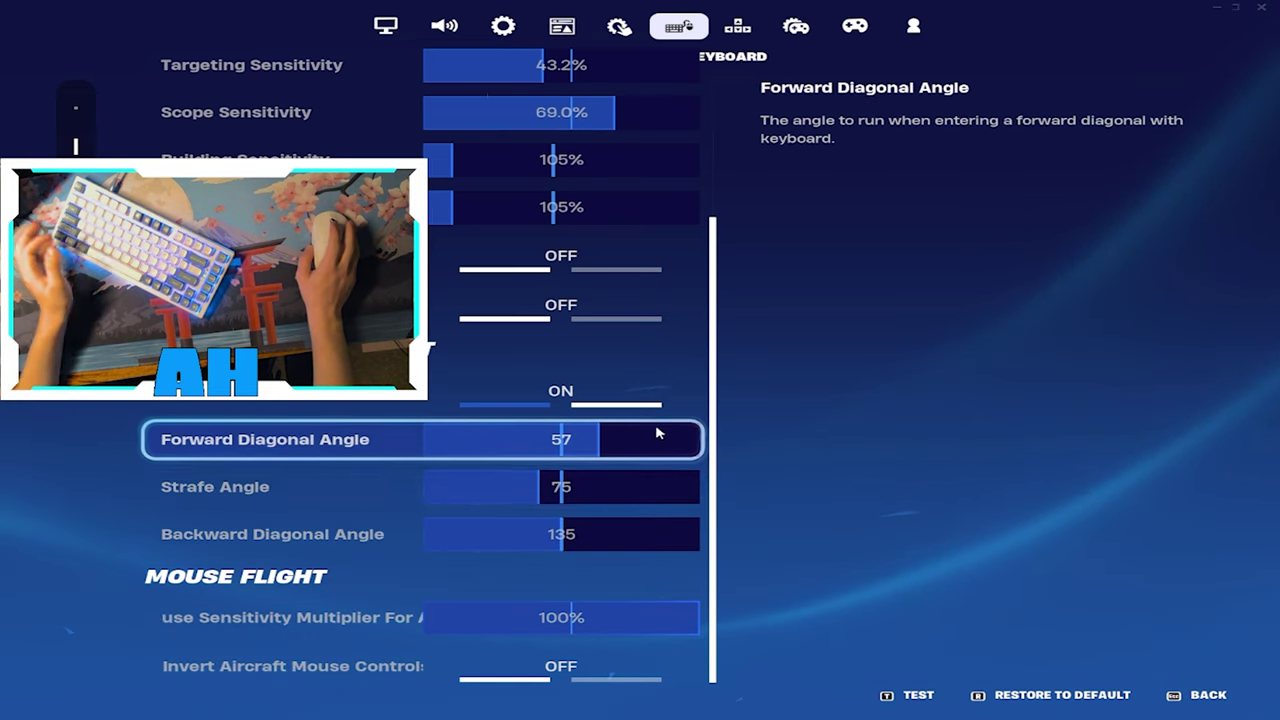
Review the movement and combat key bindings in the keyboard controls, including Crouch, Reload, Toggle Scope Mode and Use.
{"action": "left_click", "coordinate": [748, 18]}
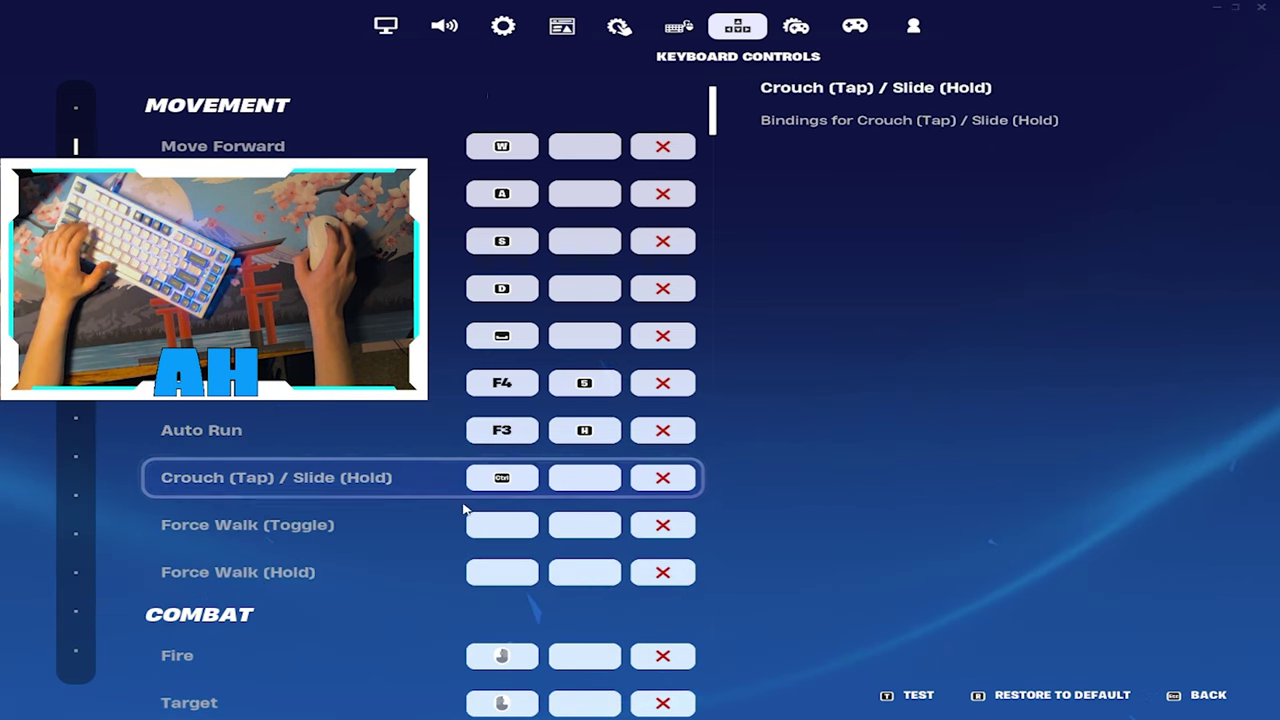
{"action": "scroll", "coordinate": [569, 529], "scroll_direction": "down", "scroll_amount": 5}
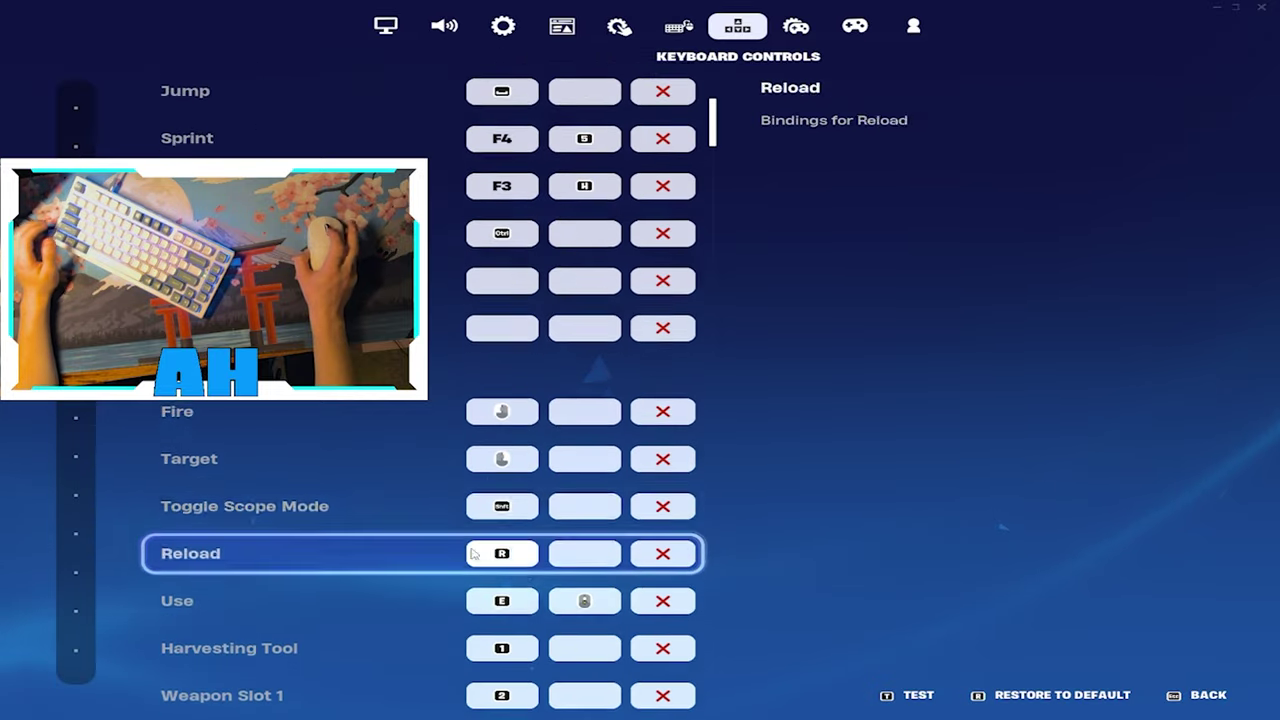
{"action": "scroll", "coordinate": [509, 300], "scroll_direction": "down", "scroll_amount": 3}
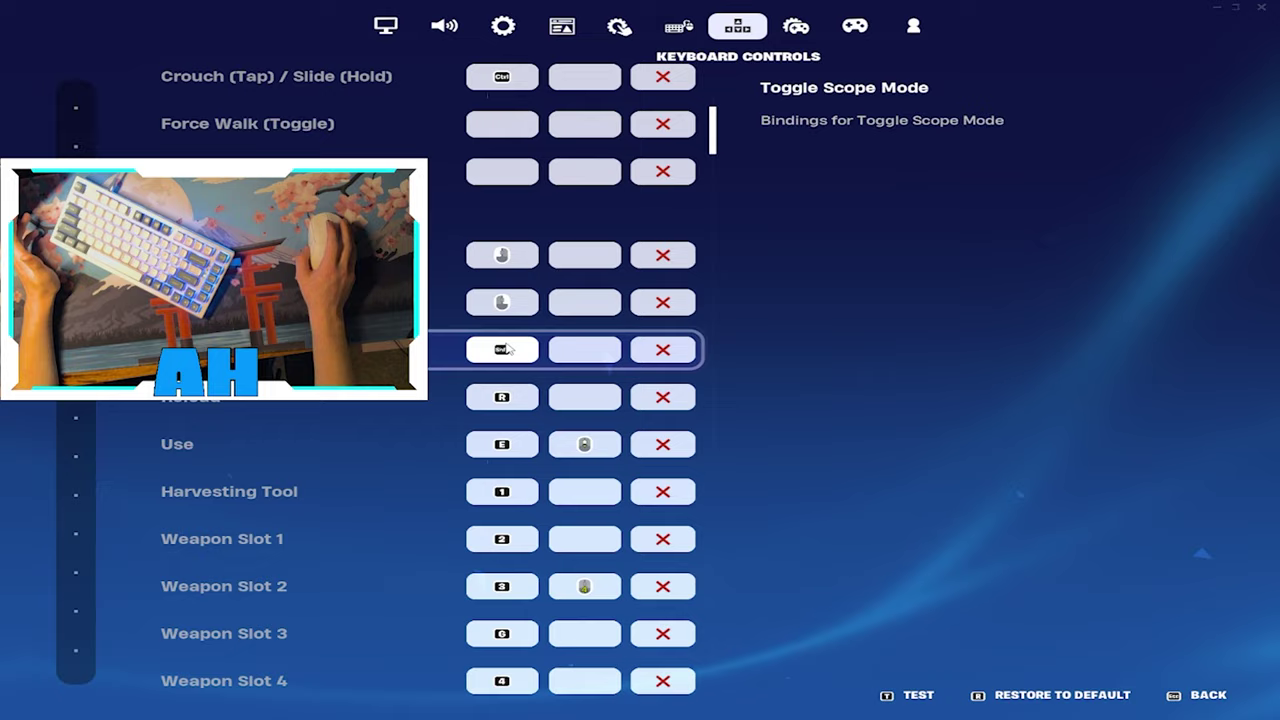
{"action": "scroll", "coordinate": [495, 340], "scroll_direction": "down", "scroll_amount": 3}
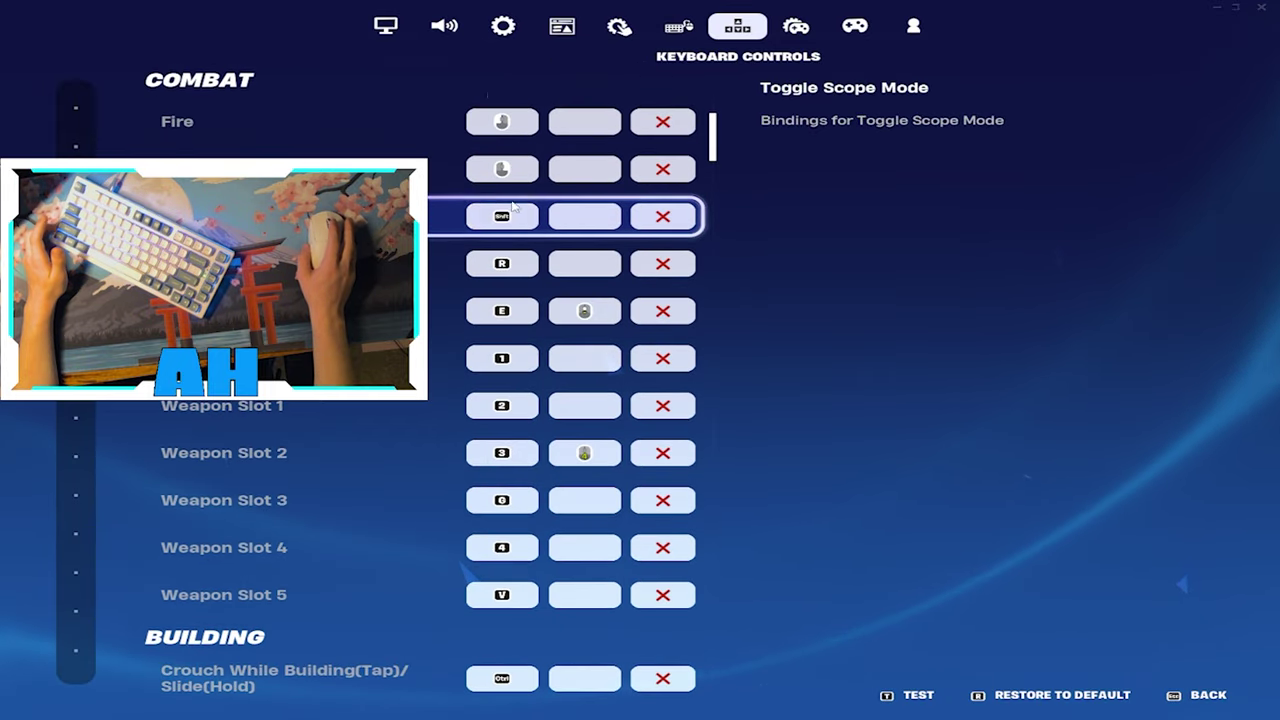
{"action": "scroll", "coordinate": [481, 243], "scroll_direction": "down", "scroll_amount": 2}
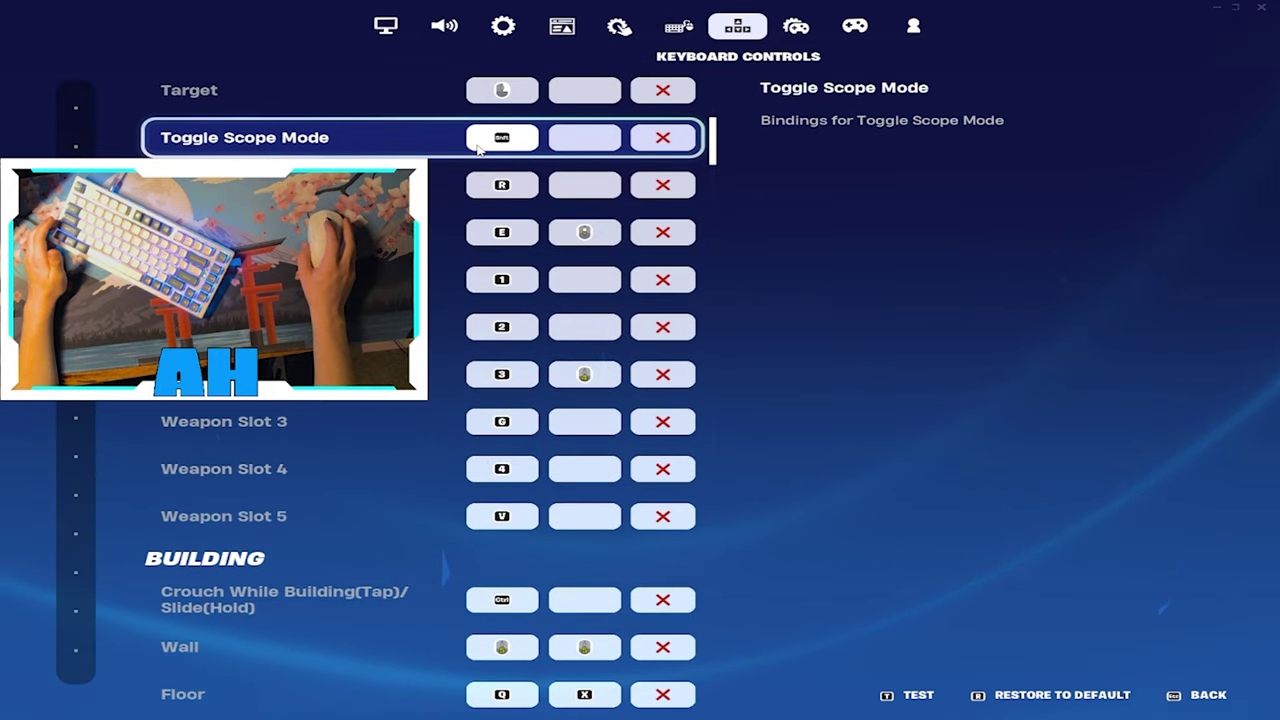
{"action": "scroll", "coordinate": [468, 185], "scroll_direction": "down", "scroll_amount": 2}
{"action": "scroll", "coordinate": [700, 208], "scroll_direction": "up", "scroll_amount": 1}
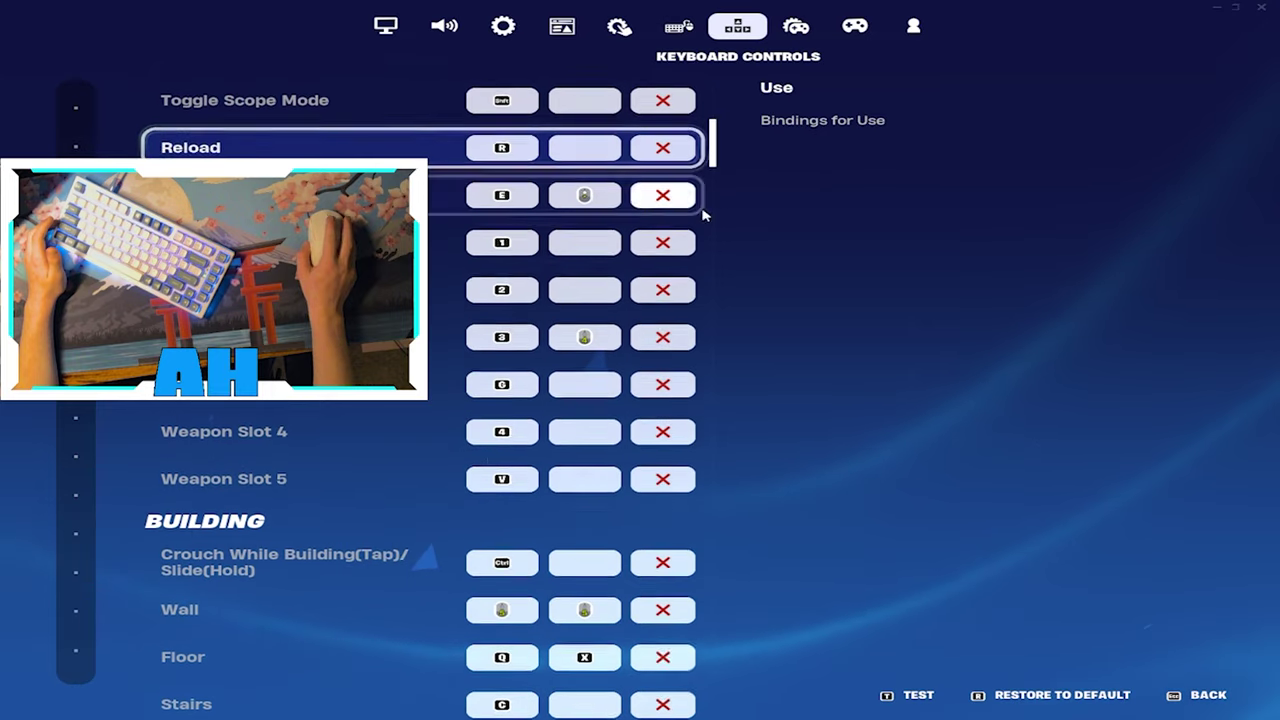
Clear the Toggle Scope Mode key binding in the combat controls, check the weapon slot bindings and apply the change.
{"action": "left_click", "coordinate": [662, 104]}
{"action": "scroll", "coordinate": [528, 170], "scroll_direction": "down", "scroll_amount": 1}
{"action": "scroll", "coordinate": [528, 170], "scroll_direction": "up", "scroll_amount": 1}
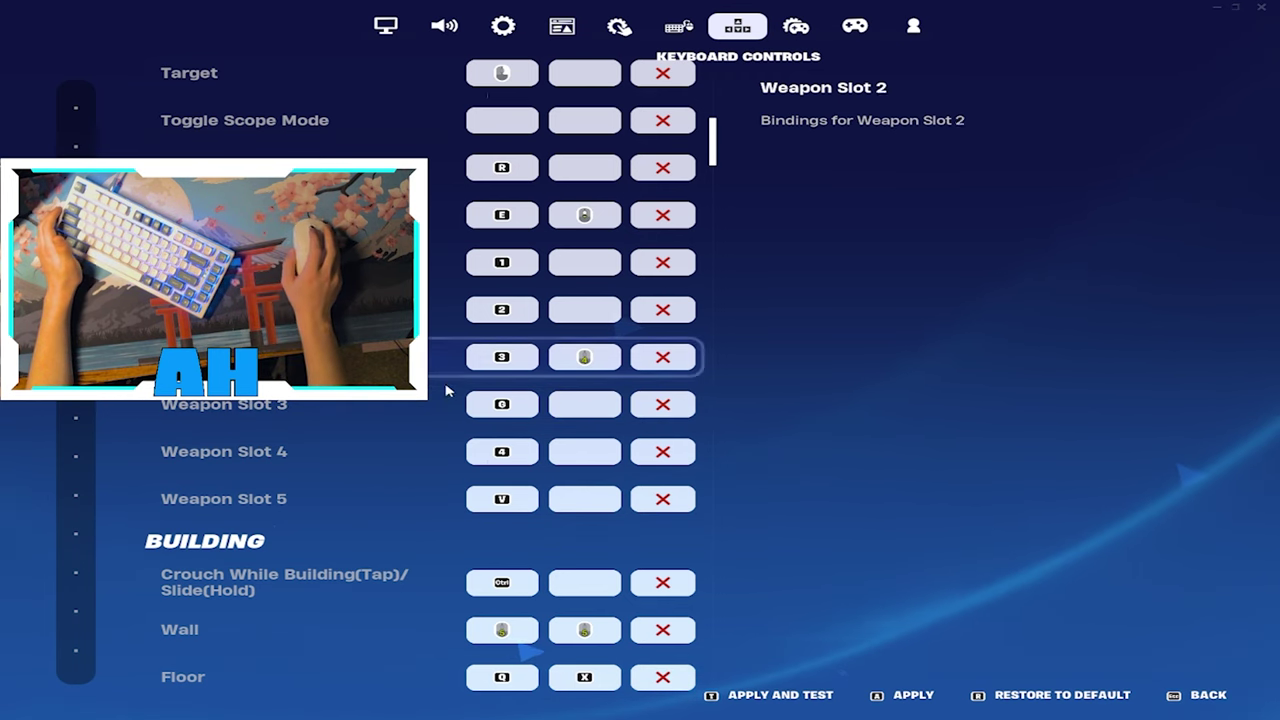
{"action": "left_click", "coordinate": [500, 404]}
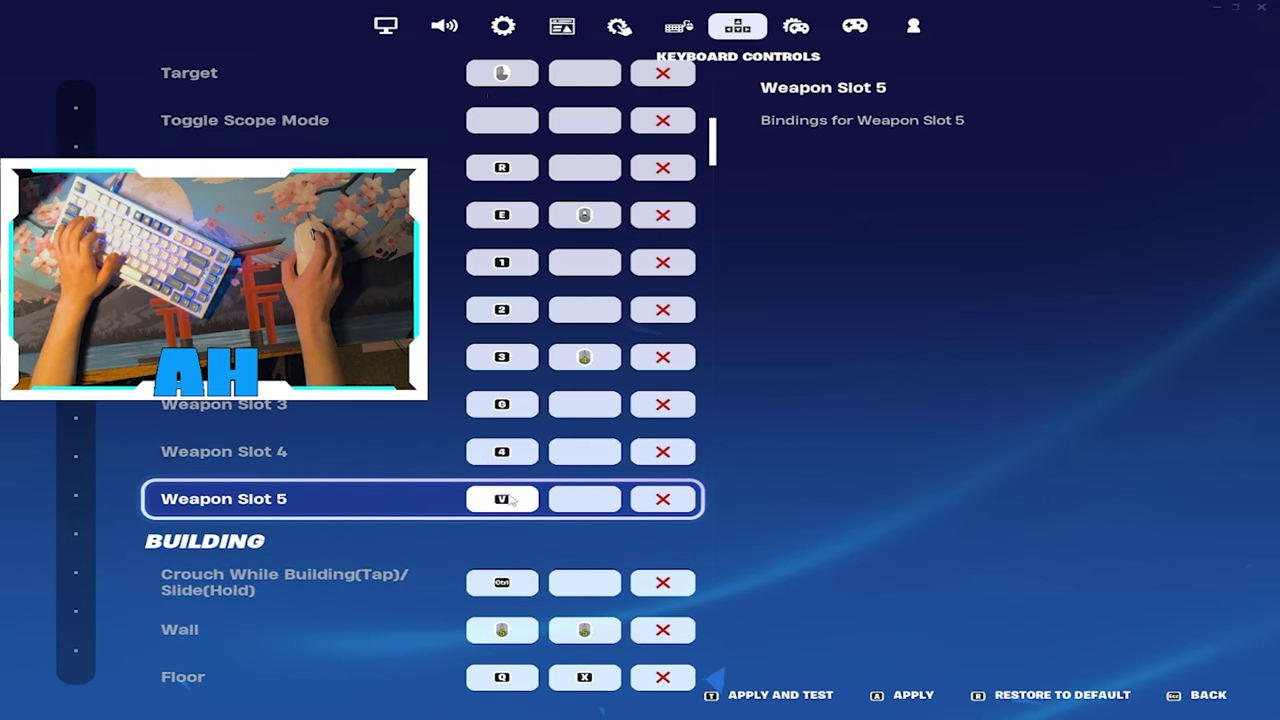
{"action": "scroll", "coordinate": [557, 218], "scroll_direction": "down", "scroll_amount": 3}
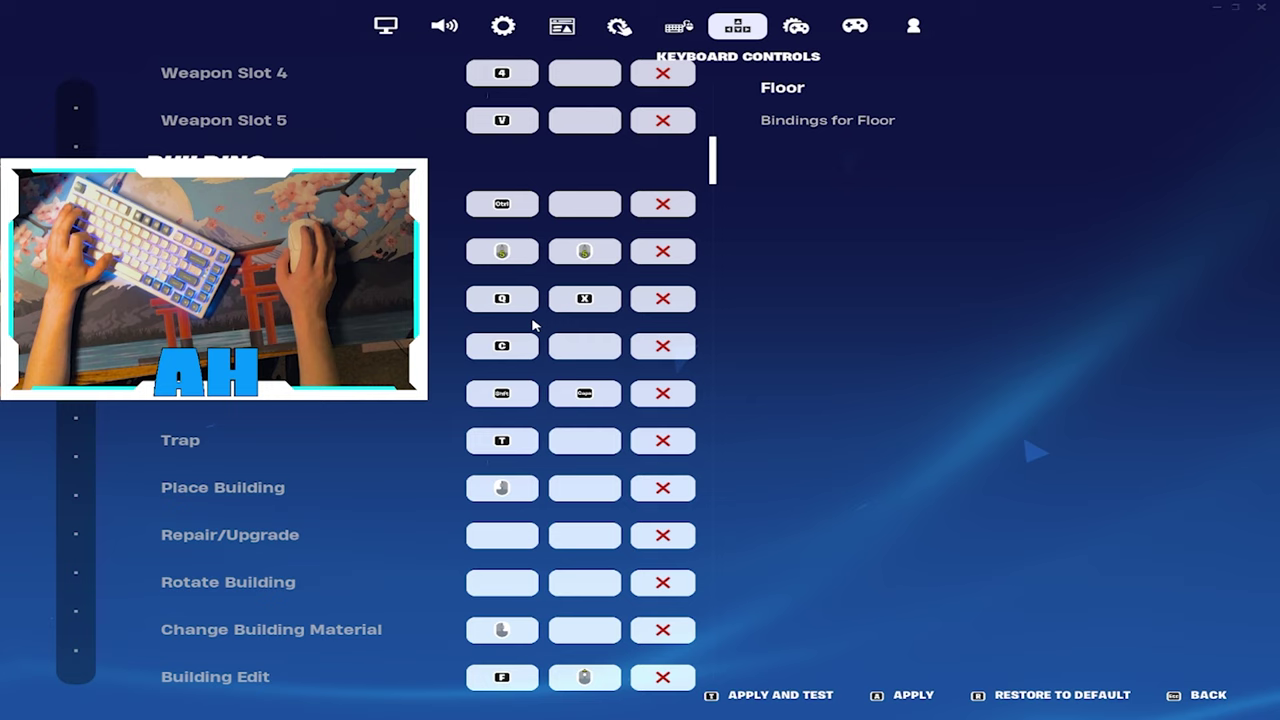
{"action": "scroll", "coordinate": [540, 360], "scroll_direction": "down", "scroll_amount": 1}
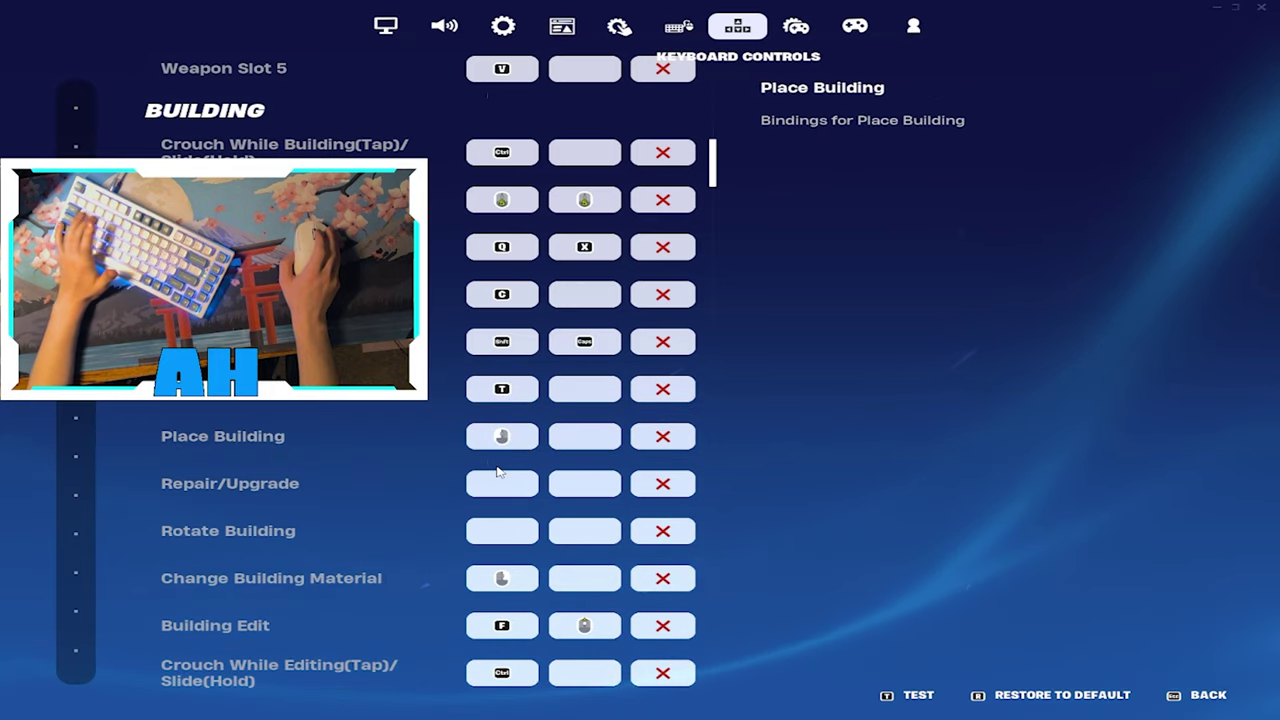
Review the building key bindings, including Building Edit, Select Building Edit and Reset Building Edit.
{"action": "scroll", "coordinate": [505, 460], "scroll_direction": "down", "scroll_amount": 4}
{"action": "scroll", "coordinate": [522, 309], "scroll_direction": "down", "scroll_amount": 3}
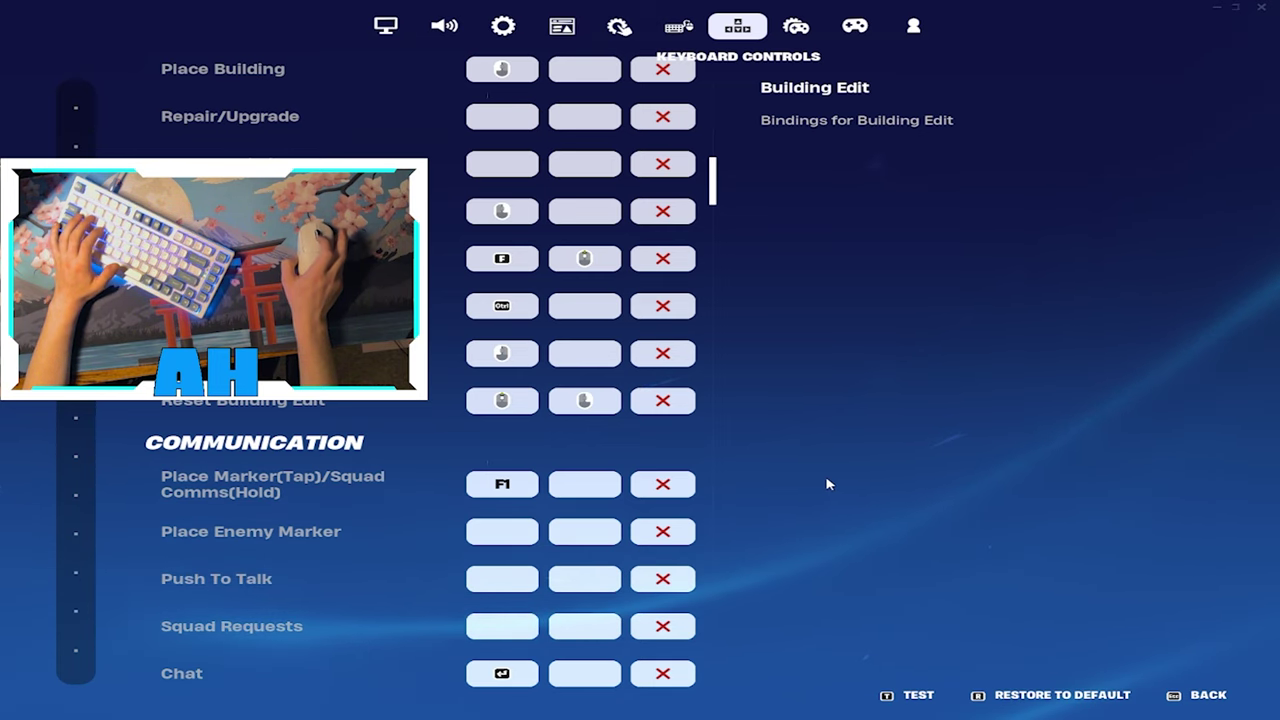
{"action": "scroll", "coordinate": [490, 281], "scroll_direction": "down", "scroll_amount": 2}
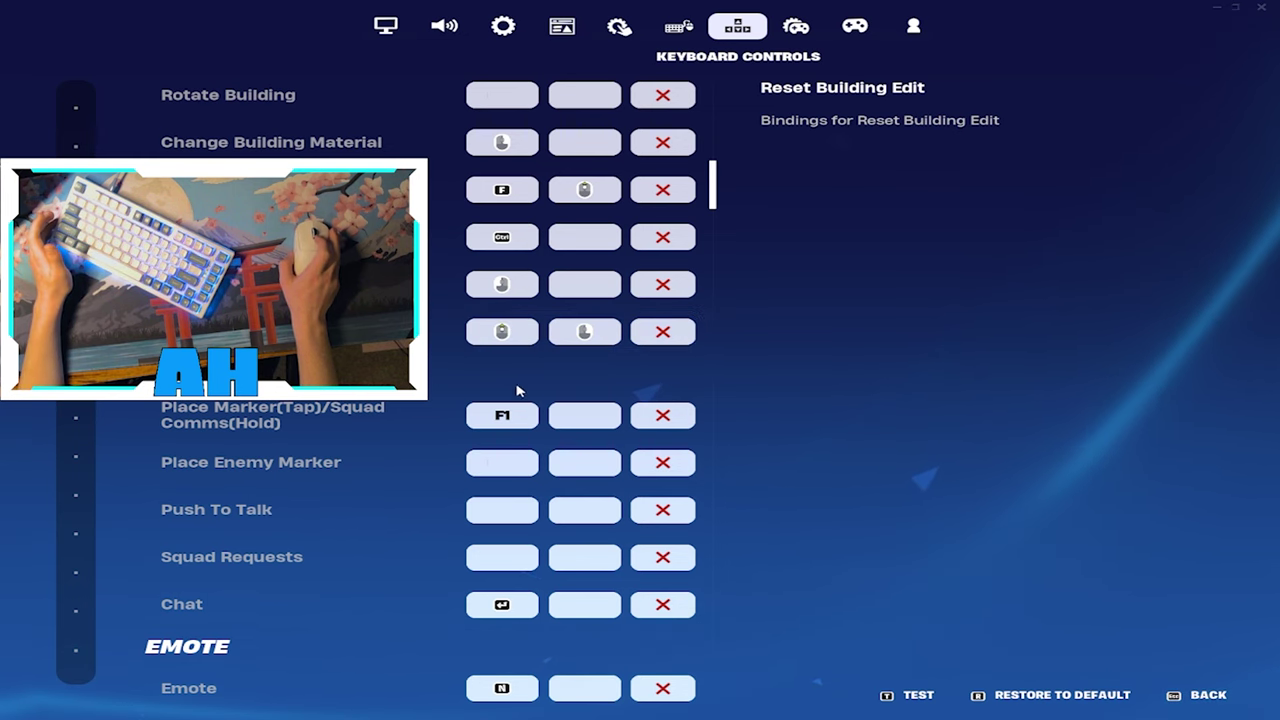
{"action": "scroll", "coordinate": [512, 388], "scroll_direction": "up", "scroll_amount": 3}
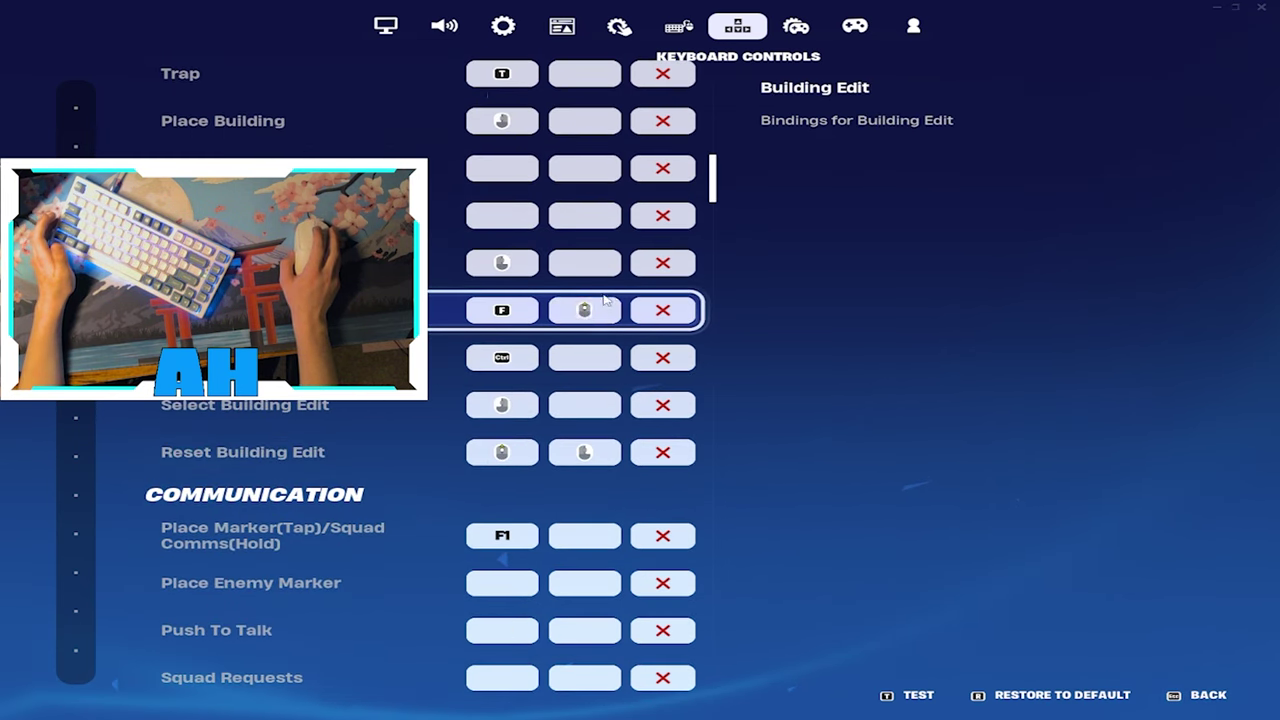
{"action": "scroll", "coordinate": [580, 325], "scroll_direction": "up", "scroll_amount": 2}
{"action": "scroll", "coordinate": [580, 325], "scroll_direction": "down", "scroll_amount": 4}
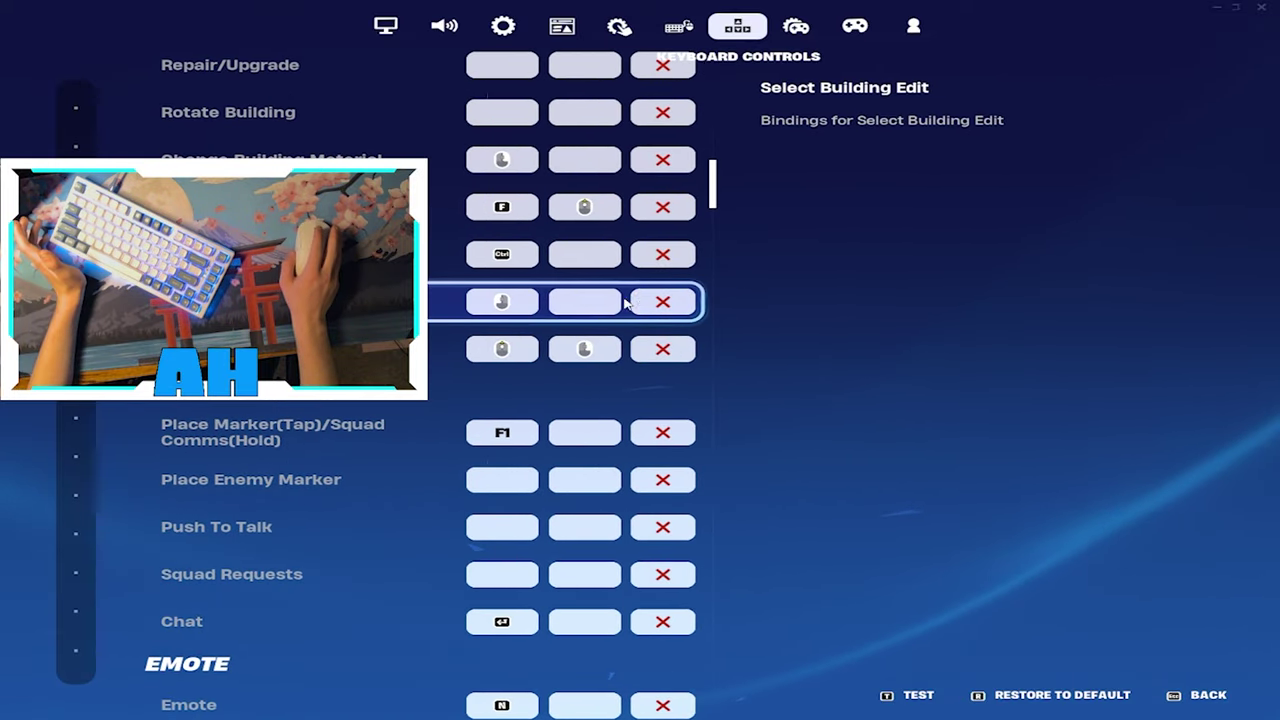
Look through the communication, emote, miscellaneous and riding key bindings.
{"action": "scroll", "coordinate": [509, 240], "scroll_direction": "down", "scroll_amount": 4}
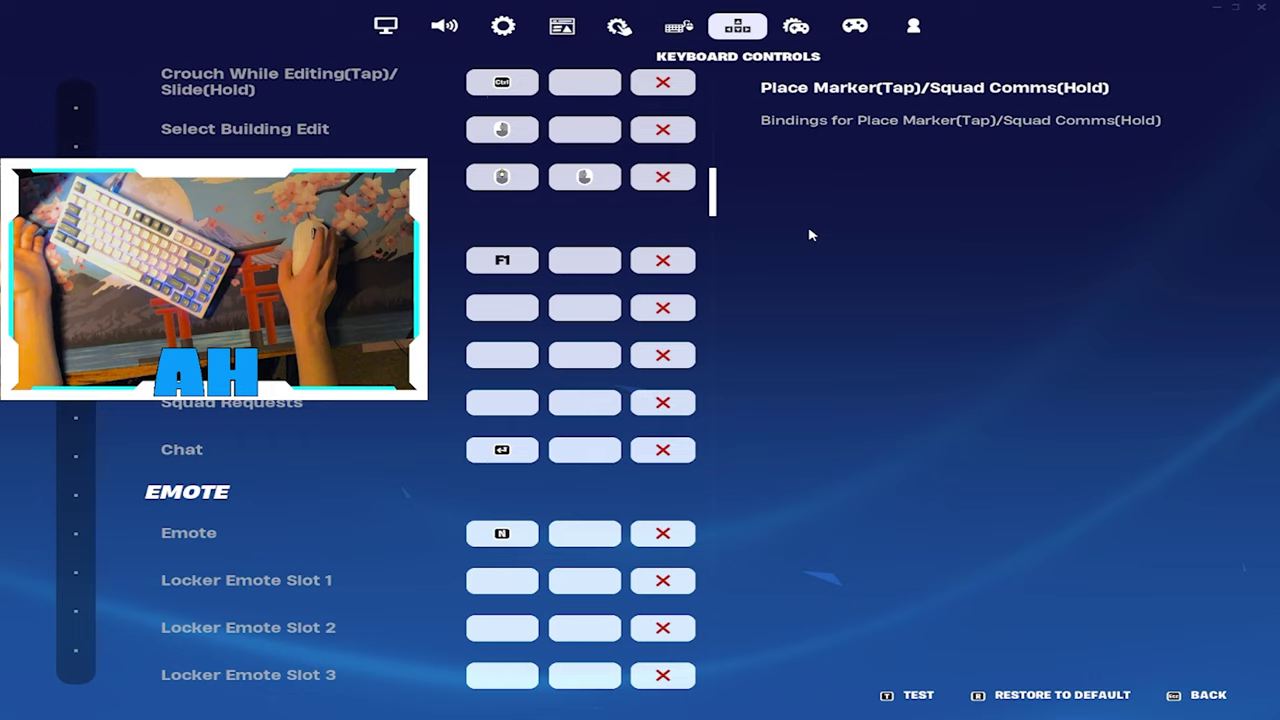
{"action": "scroll", "coordinate": [586, 451], "scroll_direction": "down", "scroll_amount": 5}
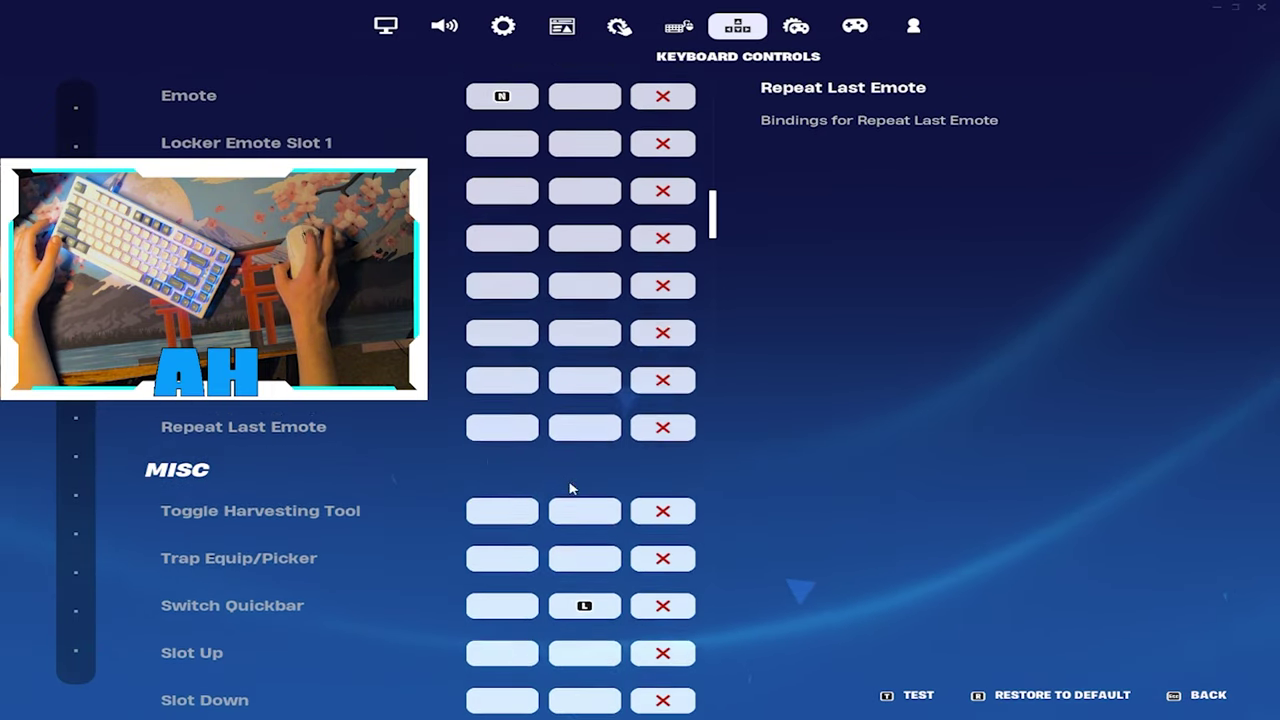
{"action": "scroll", "coordinate": [491, 277], "scroll_direction": "up", "scroll_amount": 1}
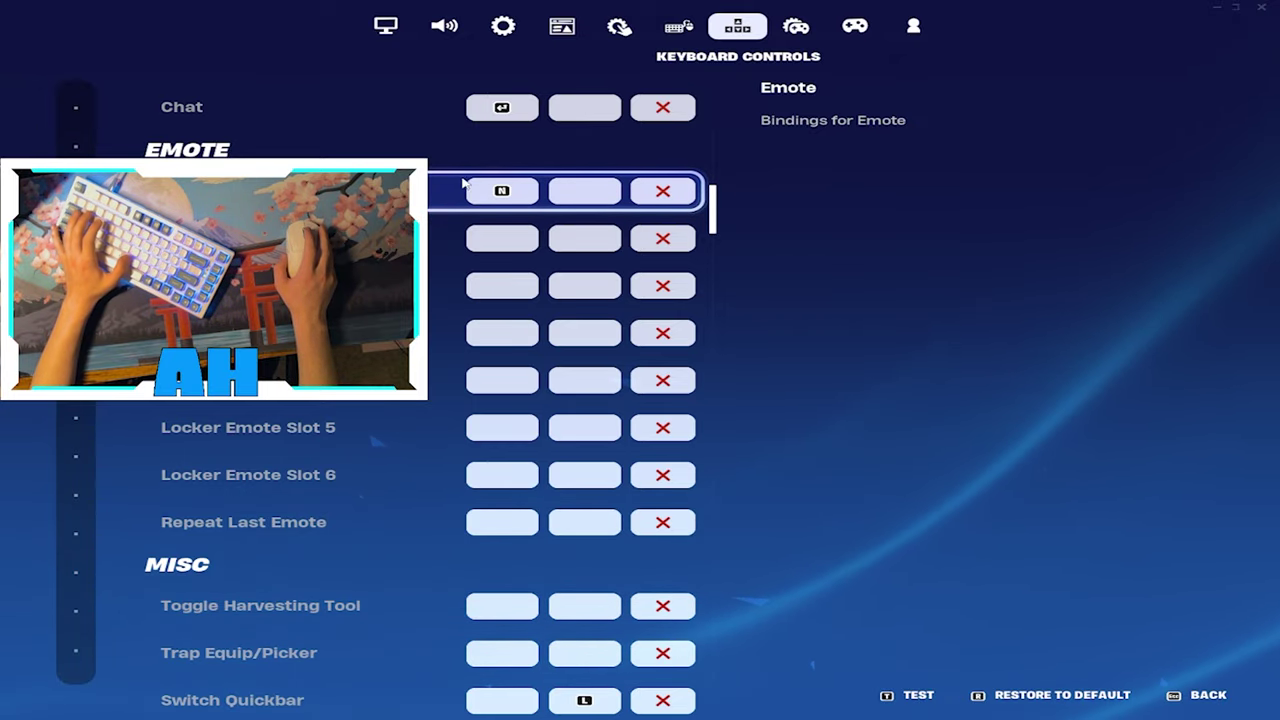
{"action": "scroll", "coordinate": [509, 457], "scroll_direction": "down", "scroll_amount": 9}
{"action": "scroll", "coordinate": [543, 425], "scroll_direction": "down", "scroll_amount": 5}
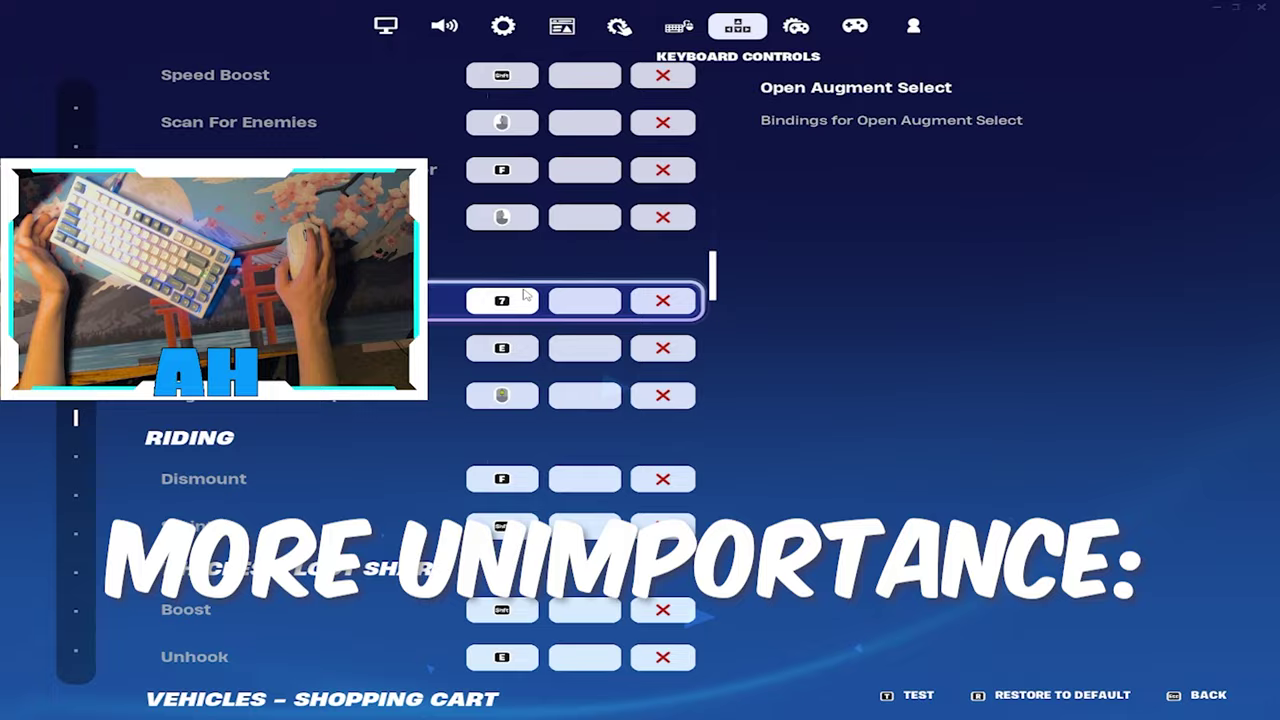
Look through the controller settings, including Aim Sensitivity (ADS), and the account and privacy settings.
{"action": "left_click", "coordinate": [796, 26]}
{"action": "scroll", "coordinate": [400, 506], "scroll_direction": "down", "scroll_amount": 6}
{"action": "scroll", "coordinate": [414, 456], "scroll_direction": "up", "scroll_amount": 4}
{"action": "scroll", "coordinate": [413, 456], "scroll_direction": "down", "scroll_amount": 5}
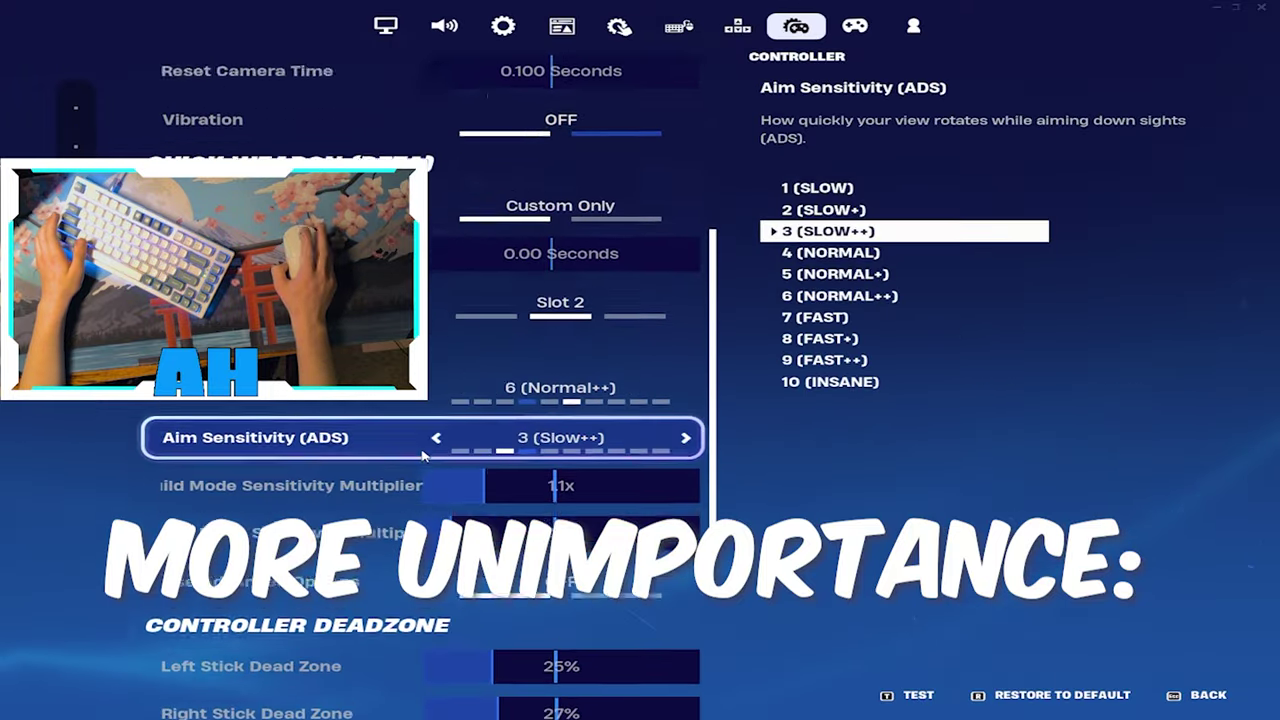
{"action": "left_click", "coordinate": [845, 28]}
{"action": "left_click", "coordinate": [913, 26]}
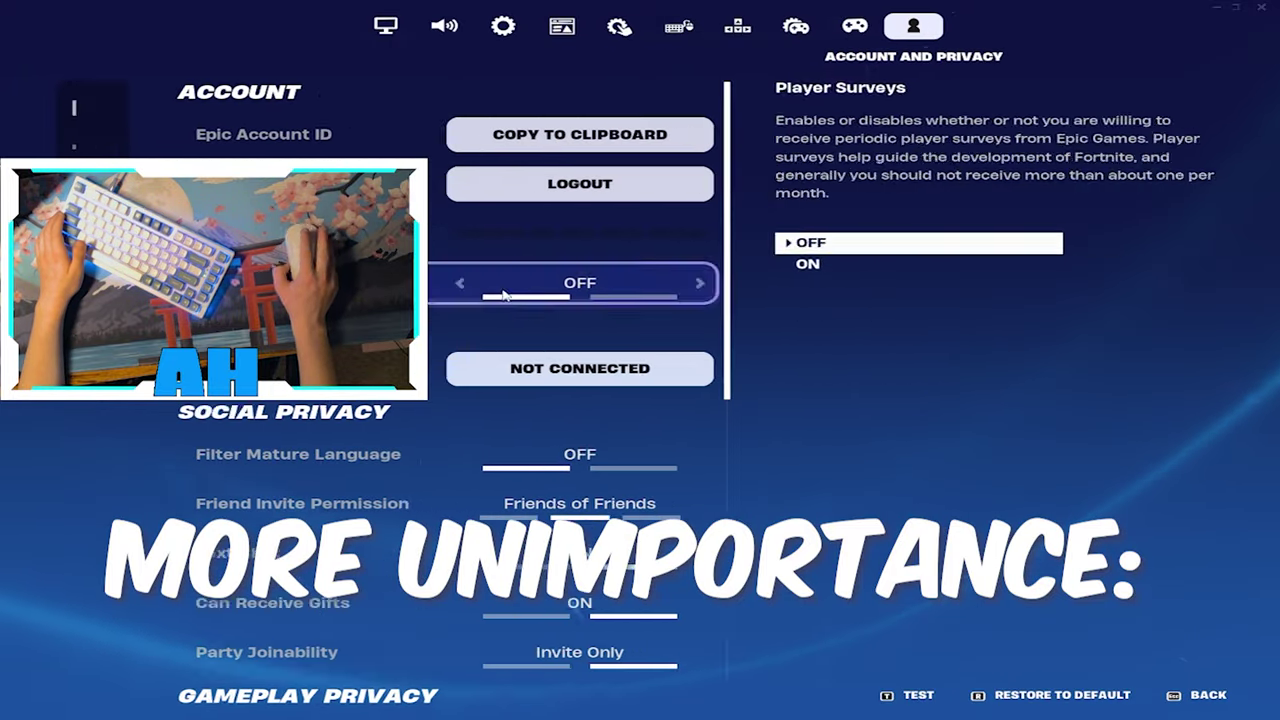
{"action": "scroll", "coordinate": [516, 515], "scroll_direction": "down", "scroll_amount": 8}
{"action": "scroll", "coordinate": [516, 515], "scroll_direction": "up", "scroll_amount": 10}
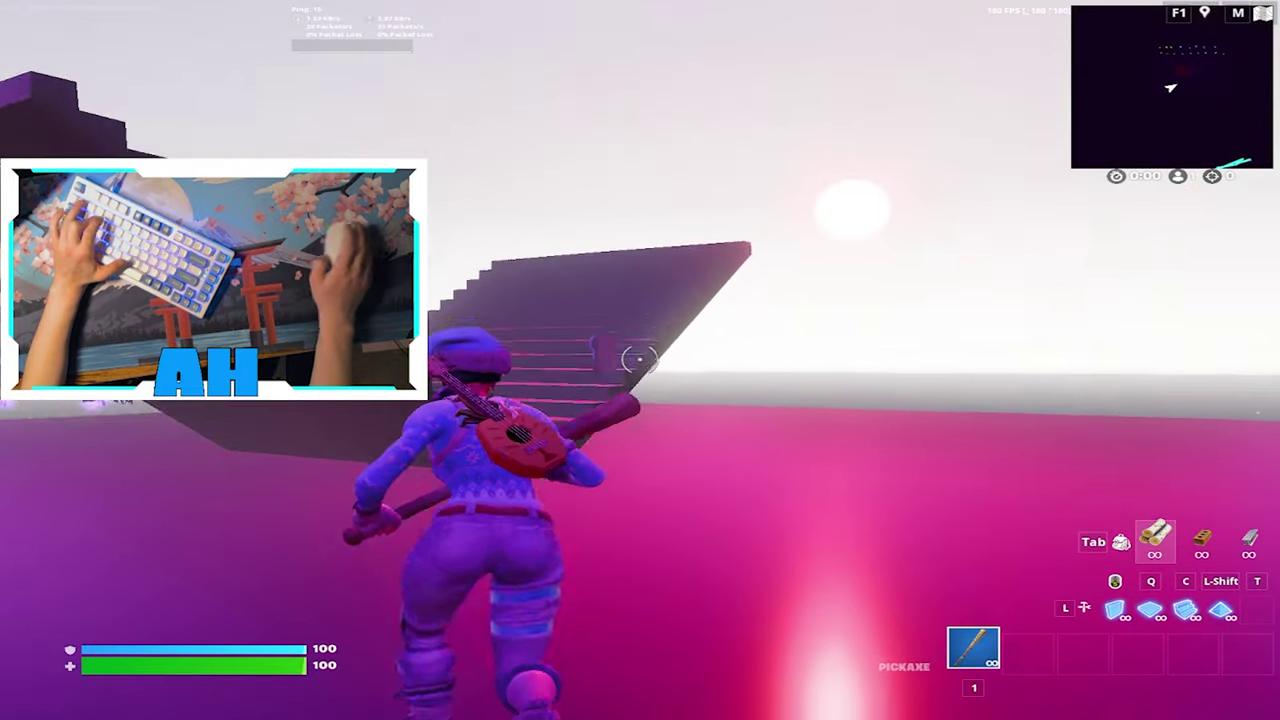
Return to the match, run forward up the stairs and build more stair pieces ahead.
{"action": "key", "text": "w"}
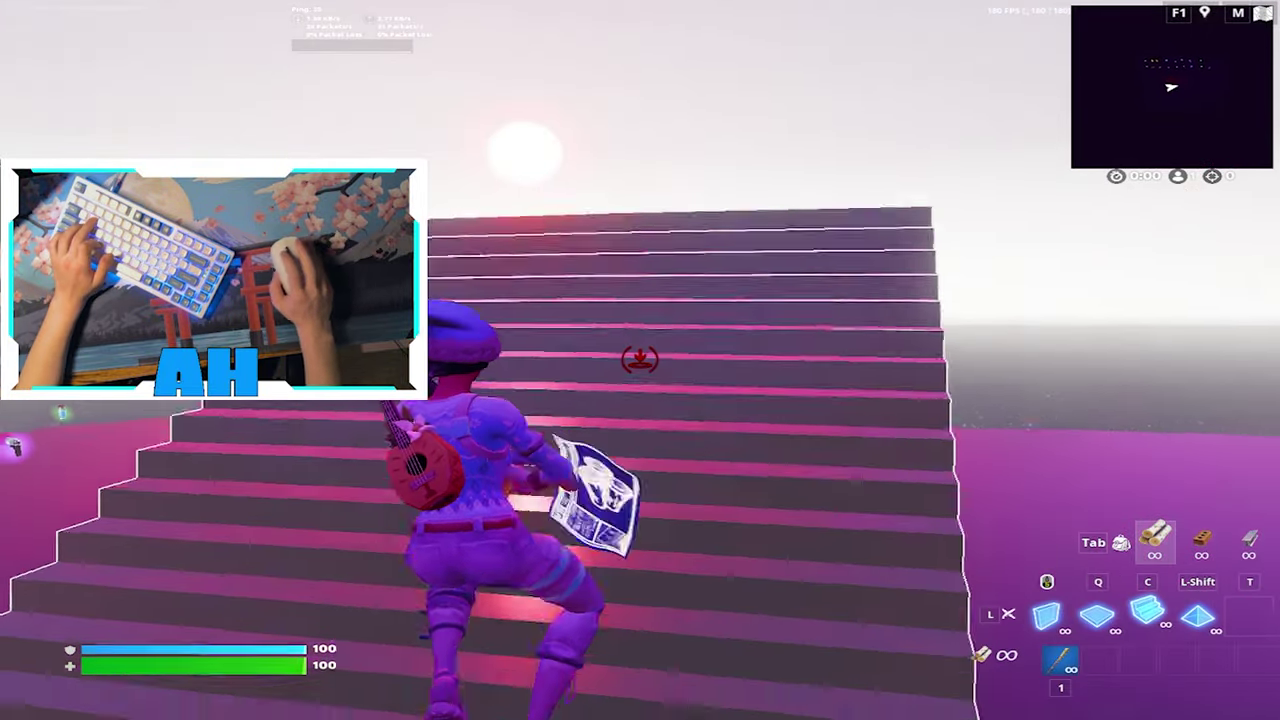
{"action": "key", "text": "w"}
{"action": "left_click", "coordinate": [640, 360]}
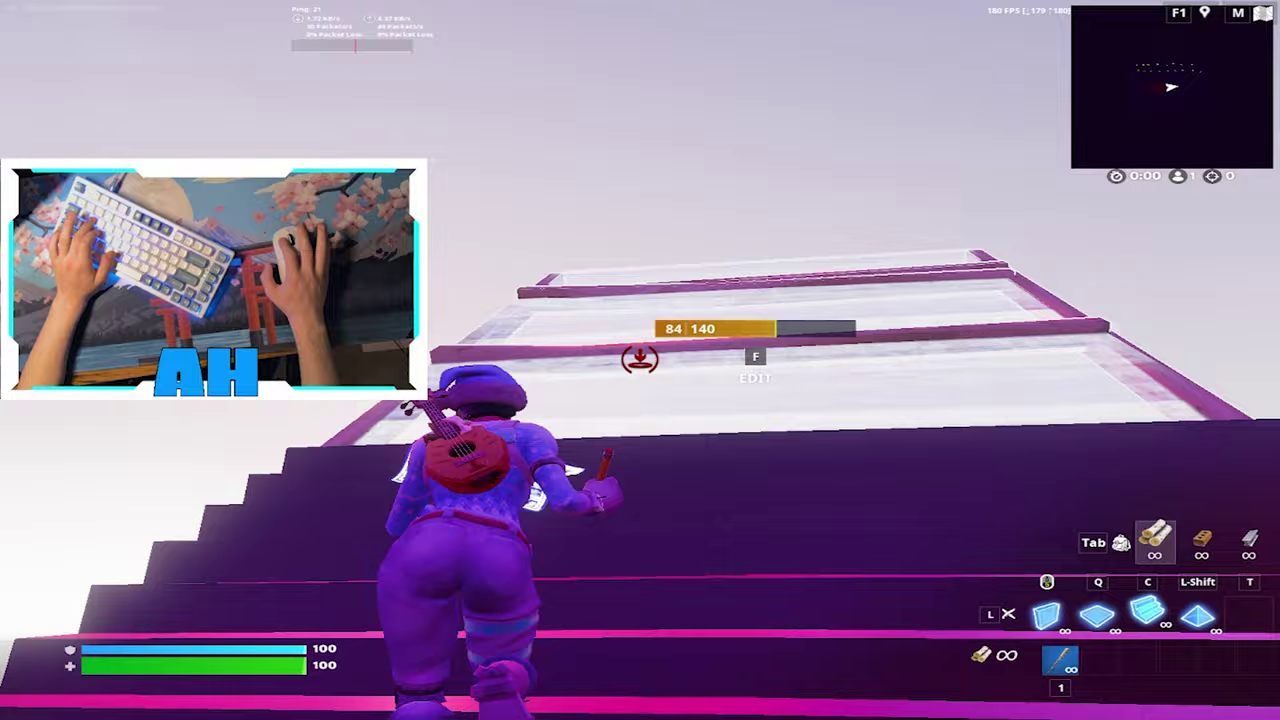
Build more pieces while climbing the stairs, then edit the piece overhead and confirm the edit.
{"action": "left_click", "coordinate": [640, 360]}
{"action": "key", "text": "w"}
{"action": "left_click", "coordinate": [640, 360]}
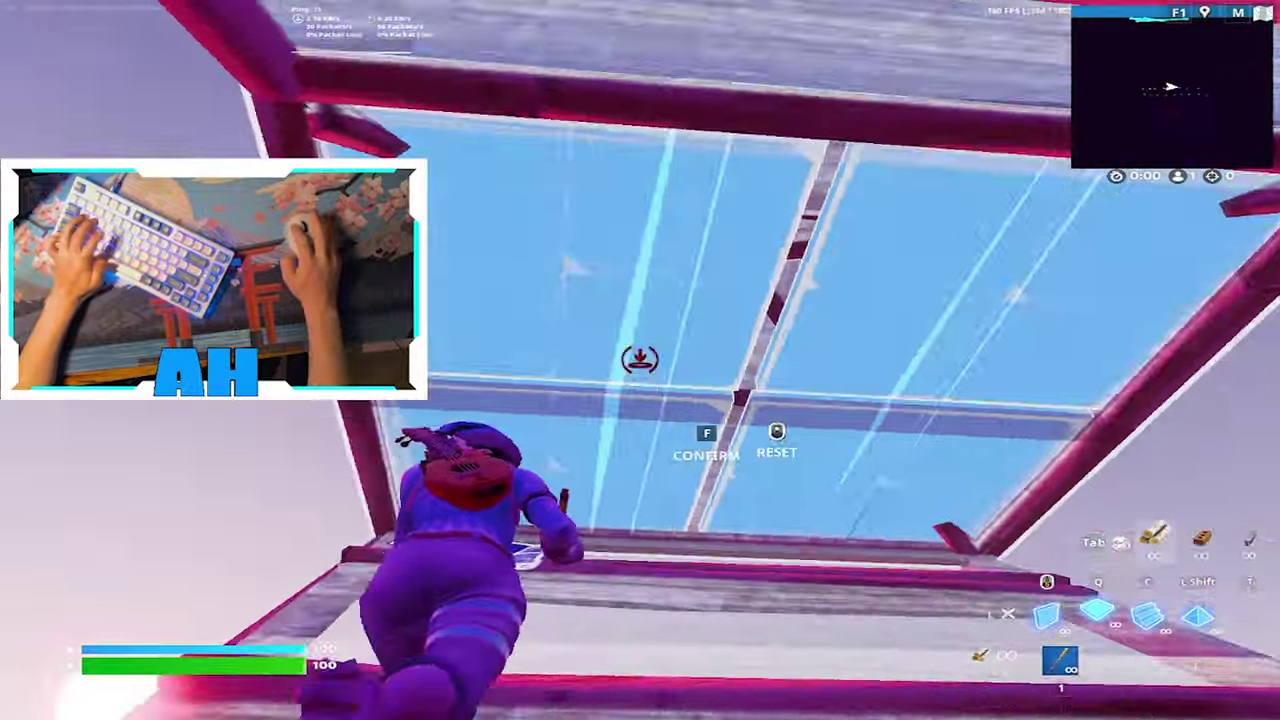
{"action": "left_click", "coordinate": [640, 360]}
{"action": "key", "text": "f"}
{"action": "key", "text": "f"}
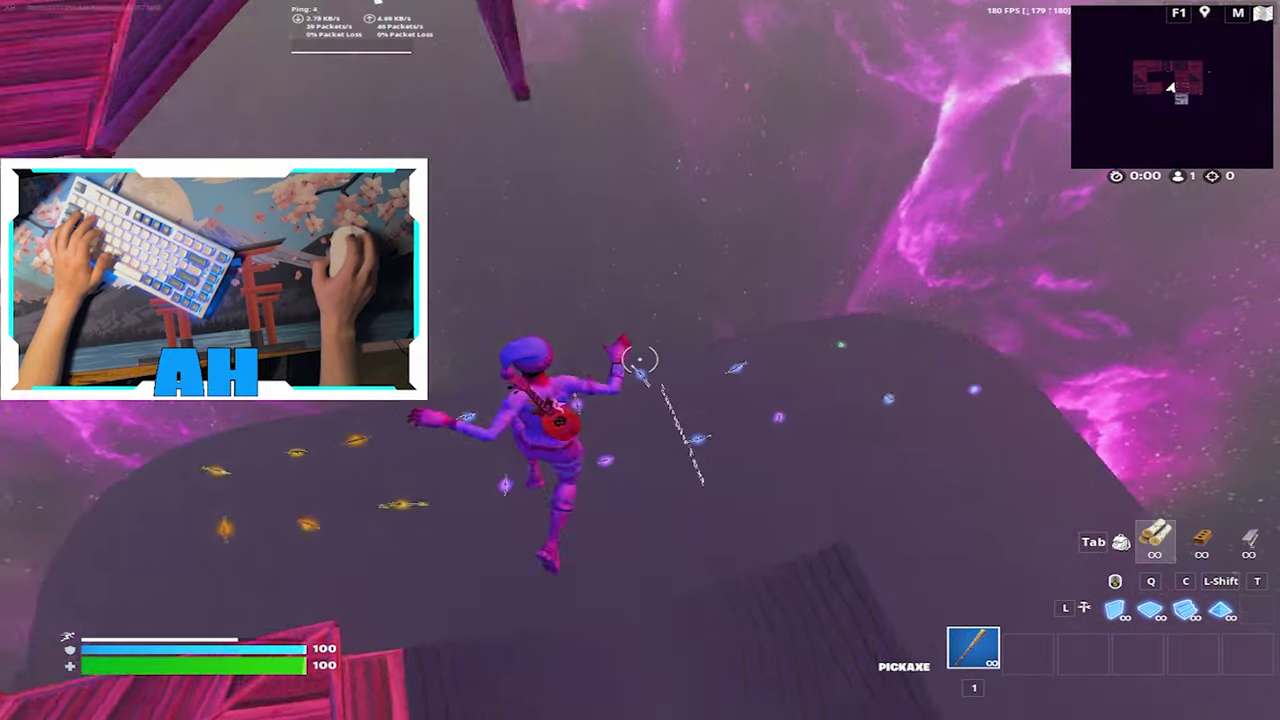
Jump off the build and run forward between the stairs on the dark platform.
{"action": "key", "text": "space"}
{"action": "key", "text": "w"}
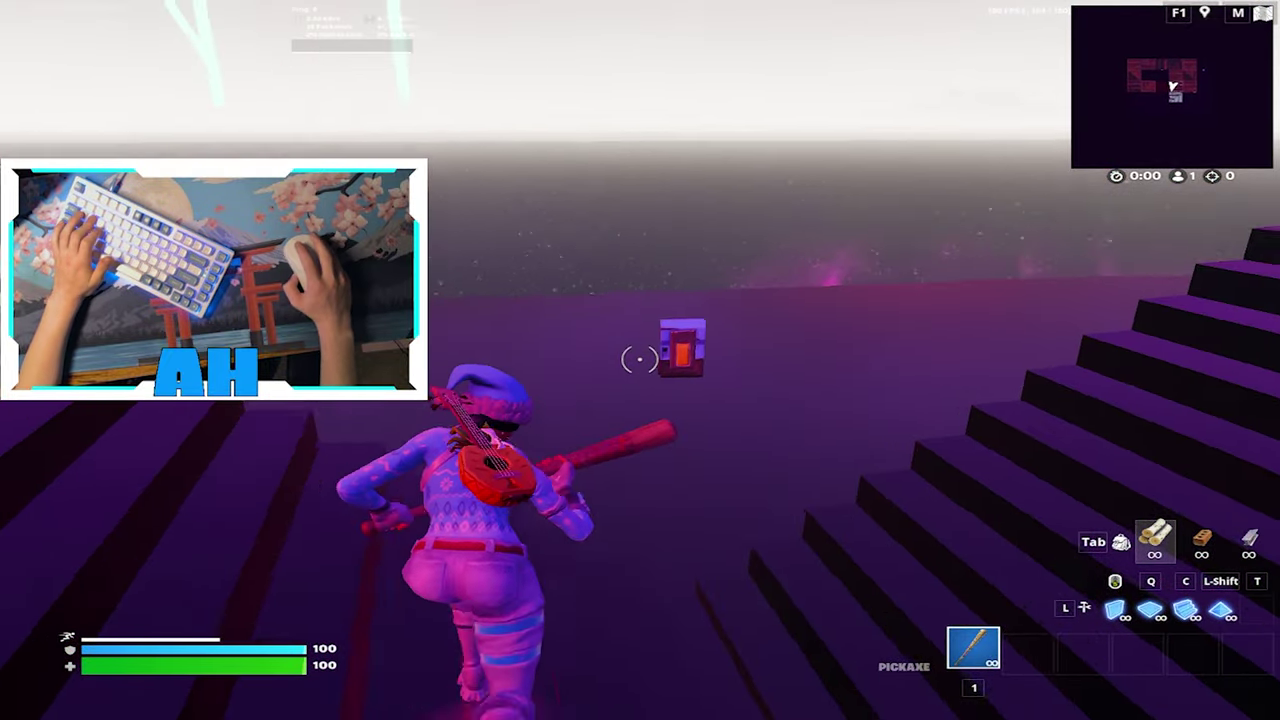
{"action": "key", "text": "w"}
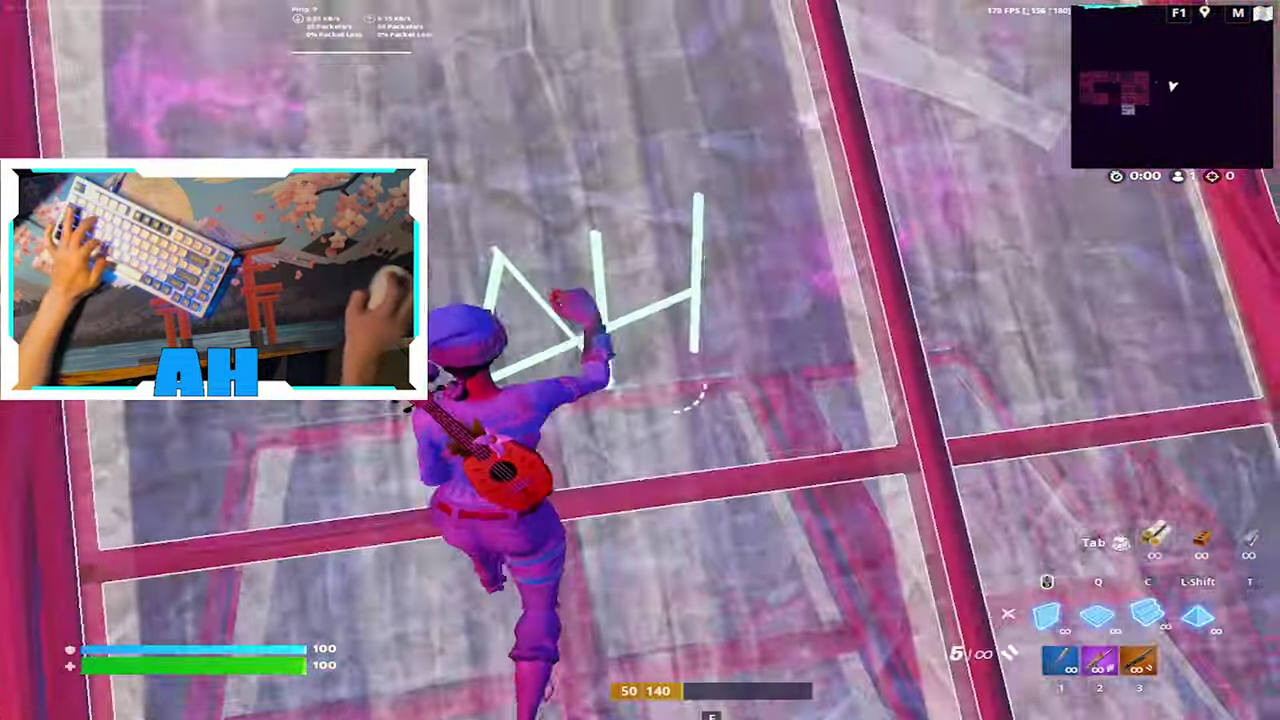
Practise editing the placed wooden walls and floors on the creative map.
{"action": "key", "text": "f"}
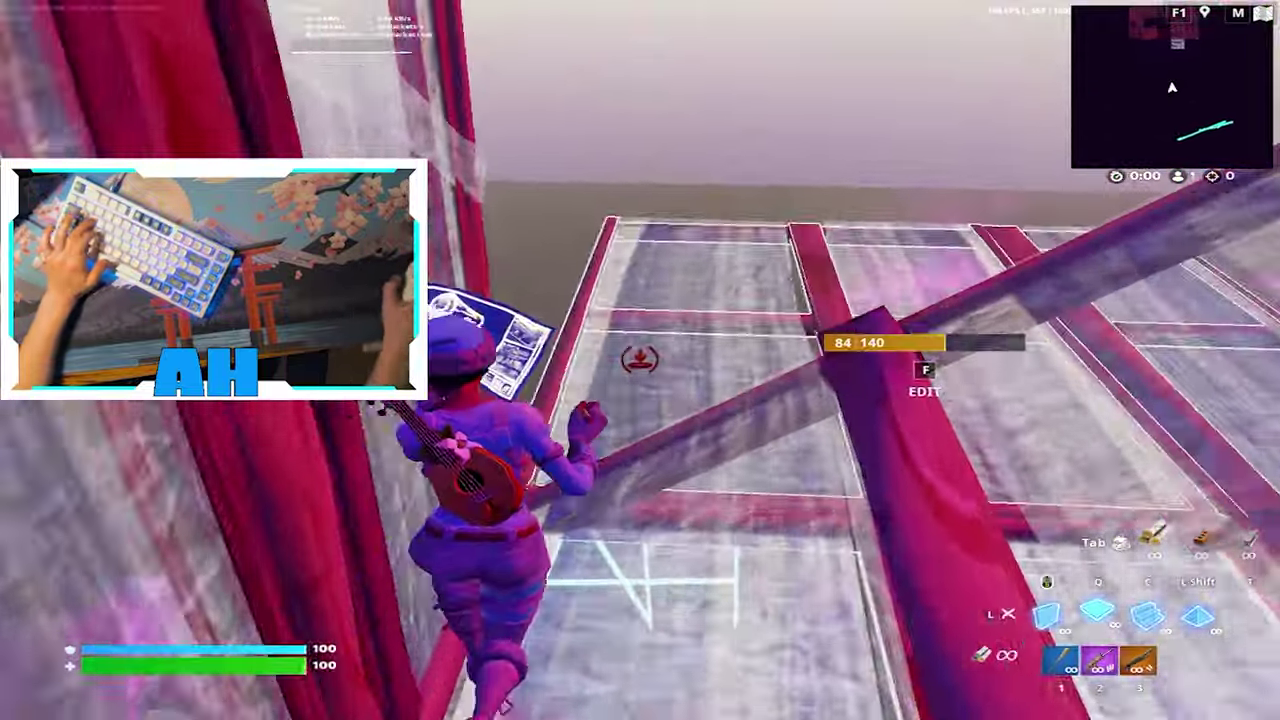
{"action": "key", "text": "f"}
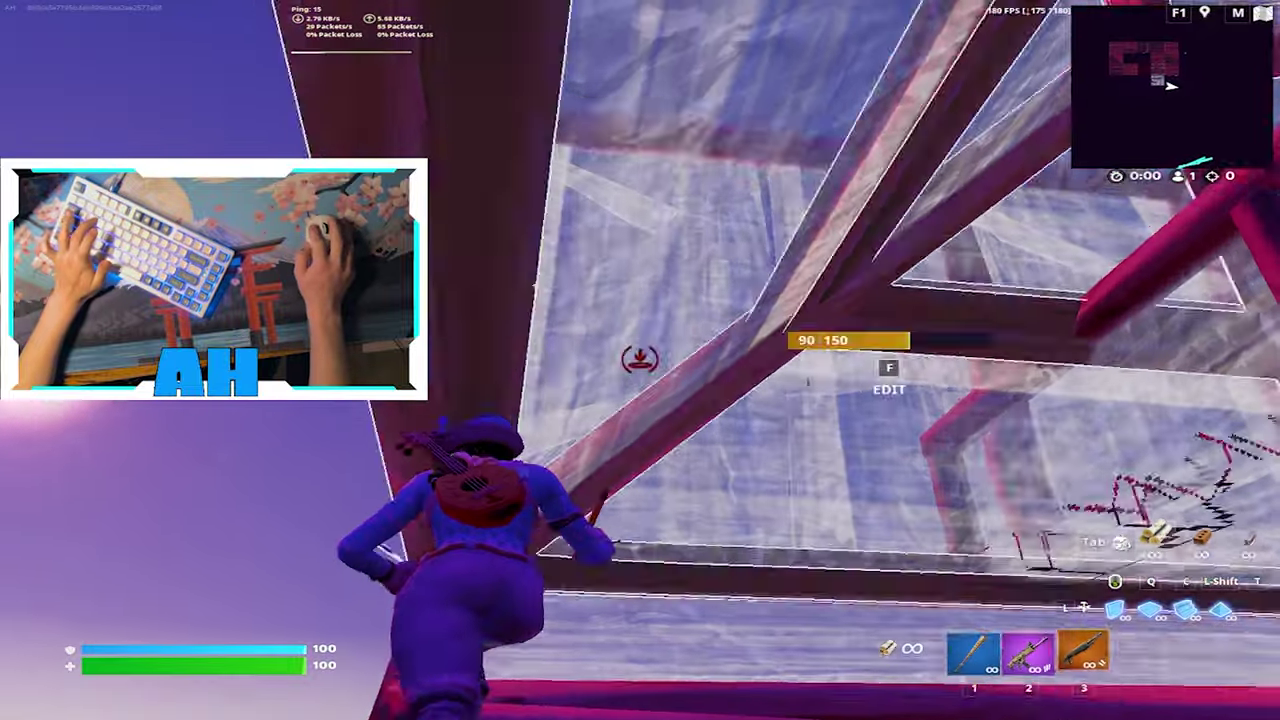
{"action": "key", "text": "f"}
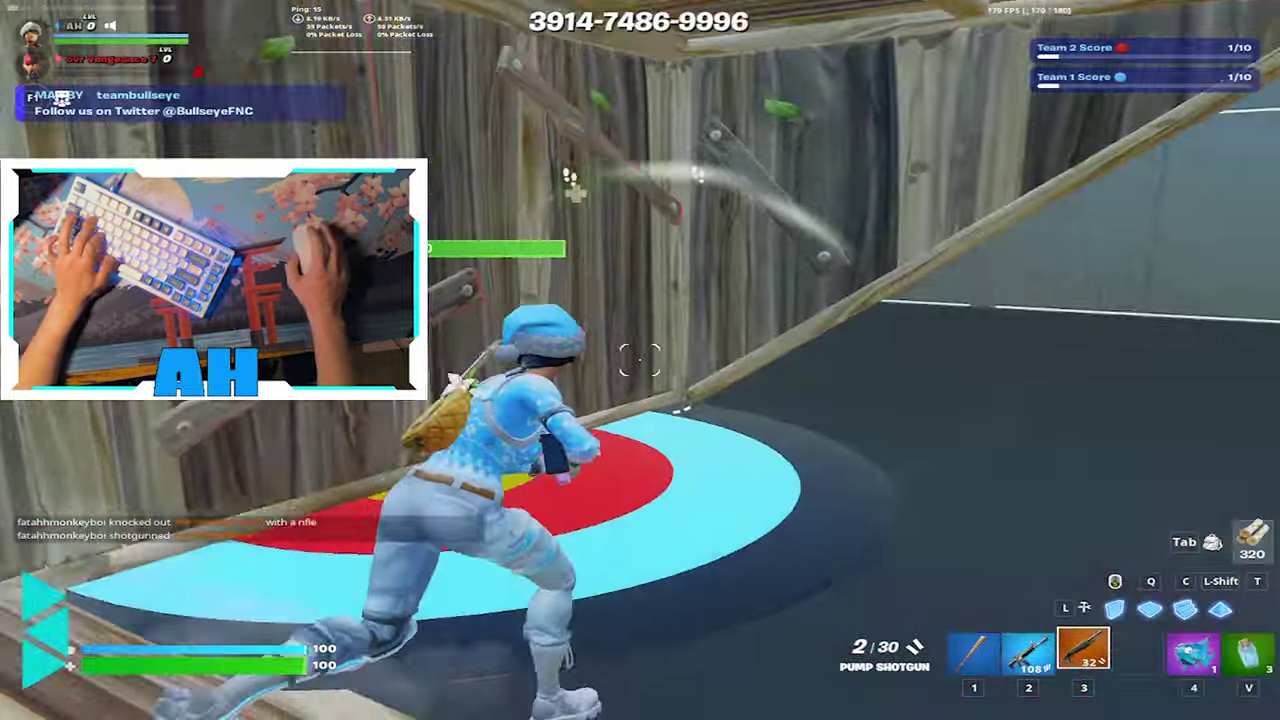
Attack the nearby opponent with the shotgun and assault rifle, place a stair piece and return to the pump shotgun.
{"action": "key", "text": "space"}
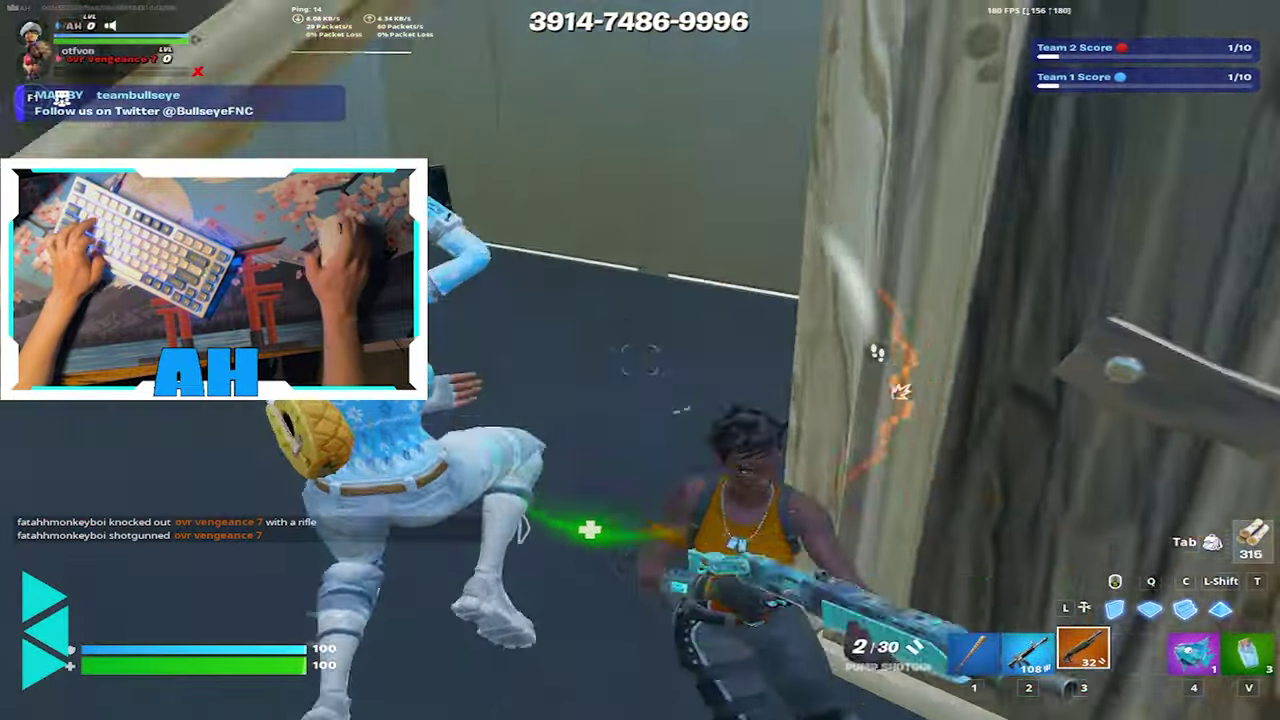
{"action": "left_click", "coordinate": [640, 360]}
{"action": "key", "text": "2"}
{"action": "left_click", "coordinate": [640, 360]}
{"action": "key", "text": "c"}
{"action": "left_click", "coordinate": [640, 360]}
{"action": "key", "text": "3"}
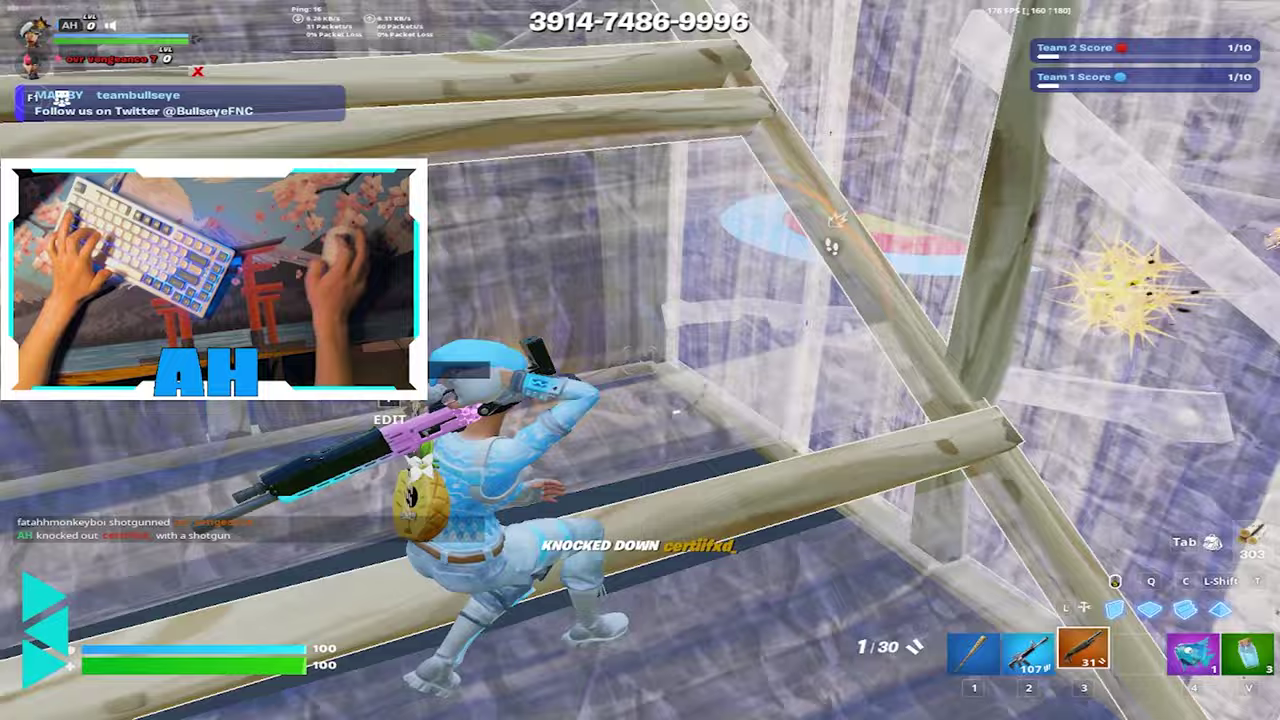
Place floor pieces around the character and re-equip the pump shotgun.
{"action": "key", "text": "q"}
{"action": "left_click", "coordinate": [640, 360]}
{"action": "left_click", "coordinate": [640, 360]}
{"action": "key", "text": "3"}
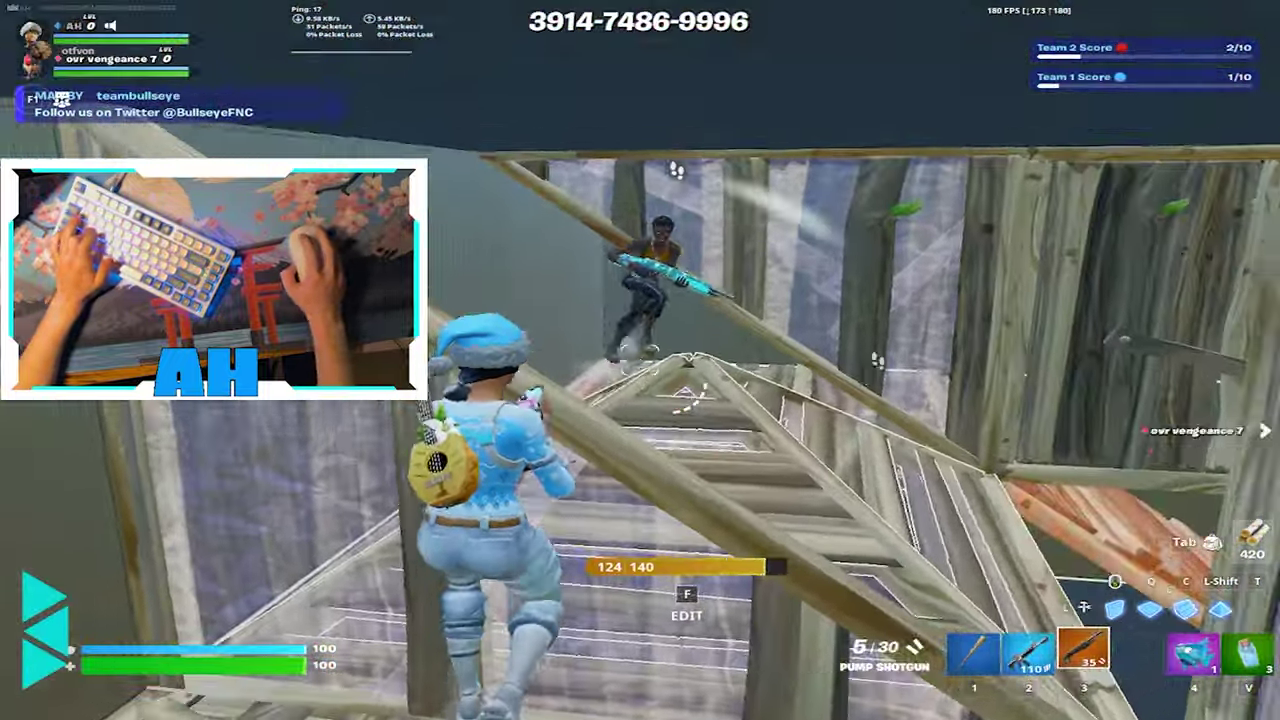
Select the floor piece, re-equip the pump shotgun and fire at the opponent beyond the wooden cone.
{"action": "key", "text": "q"}
{"action": "key", "text": "3"}
{"action": "left_click", "coordinate": [640, 360]}
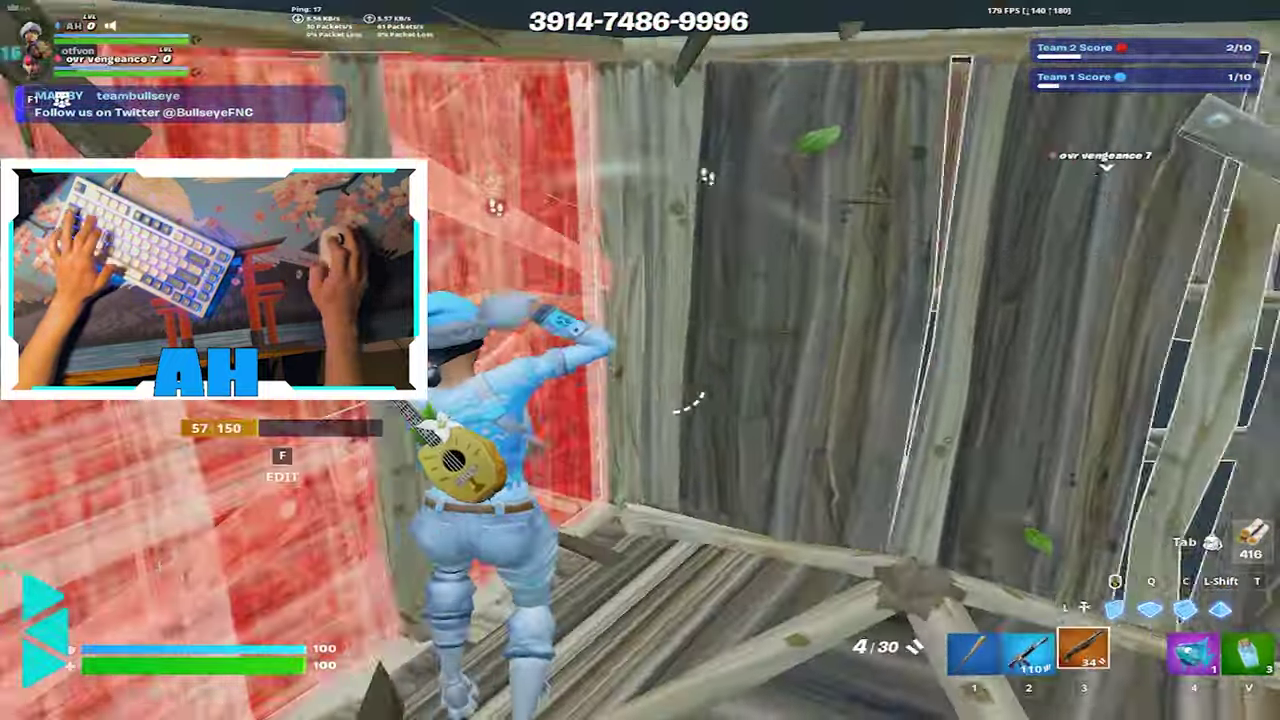
Place a cone, edit the adjoining wooden build open and ready the pump shotgun.
{"action": "key", "text": "shift"}
{"action": "left_click", "coordinate": [640, 360]}
{"action": "left_click", "coordinate": [640, 360]}
{"action": "key", "text": "f"}
{"action": "left_click", "coordinate": [640, 360]}
{"action": "key", "text": "3"}
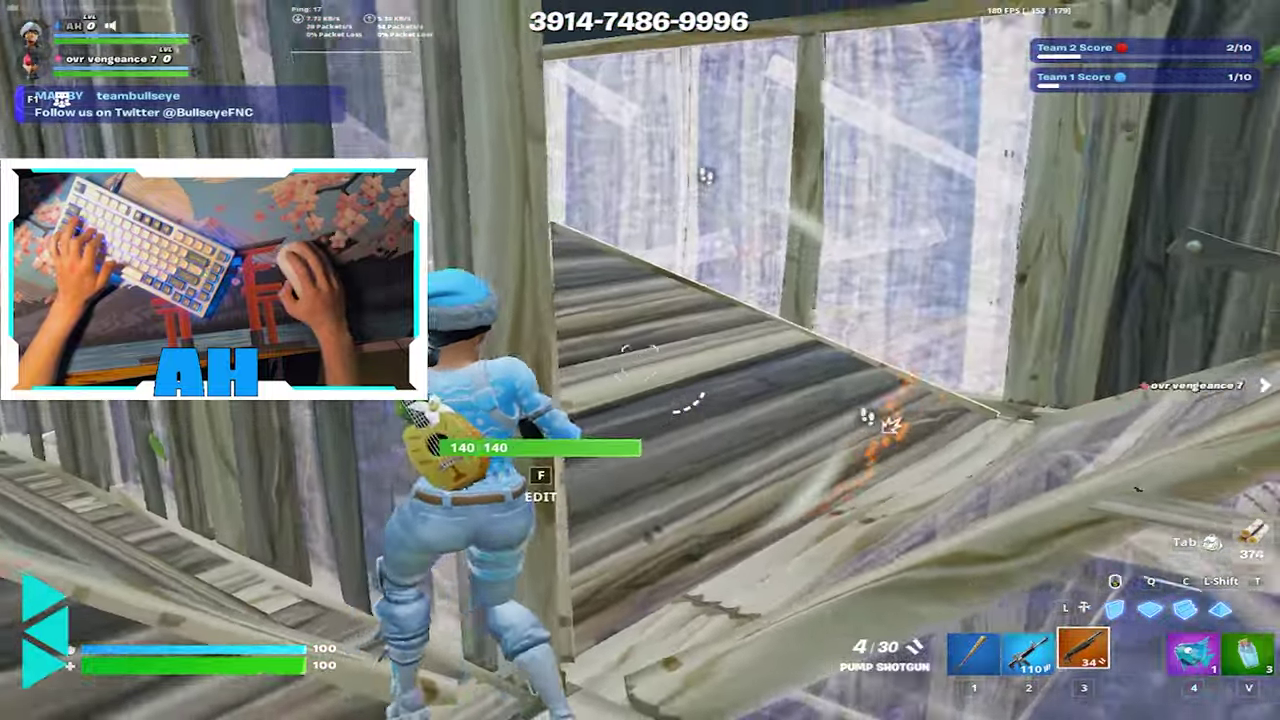
Fire the shotgun and assault rifle, then add floor and stair pieces for cover.
{"action": "left_click", "coordinate": [640, 360]}
{"action": "key", "text": "2"}
{"action": "left_click", "coordinate": [640, 360]}
{"action": "key", "text": "q"}
{"action": "left_click", "coordinate": [640, 360]}
{"action": "left_click", "coordinate": [640, 360]}
{"action": "key", "text": "3"}
{"action": "key", "text": "c"}
{"action": "left_click", "coordinate": [640, 360]}
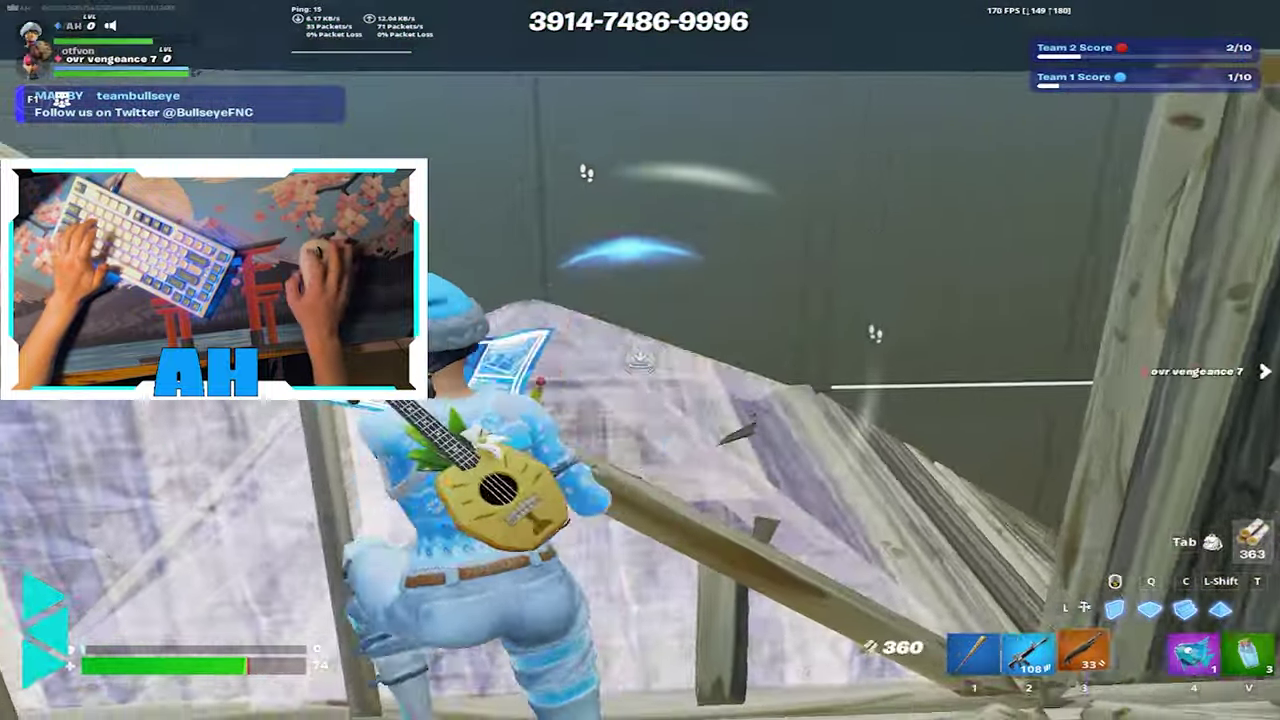
Place a cone and fire the pump shotgun at the opponent inside the wooden build.
{"action": "key", "text": "shift"}
{"action": "left_click", "coordinate": [640, 360]}
{"action": "key", "text": "3"}
{"action": "left_click", "coordinate": [640, 360]}
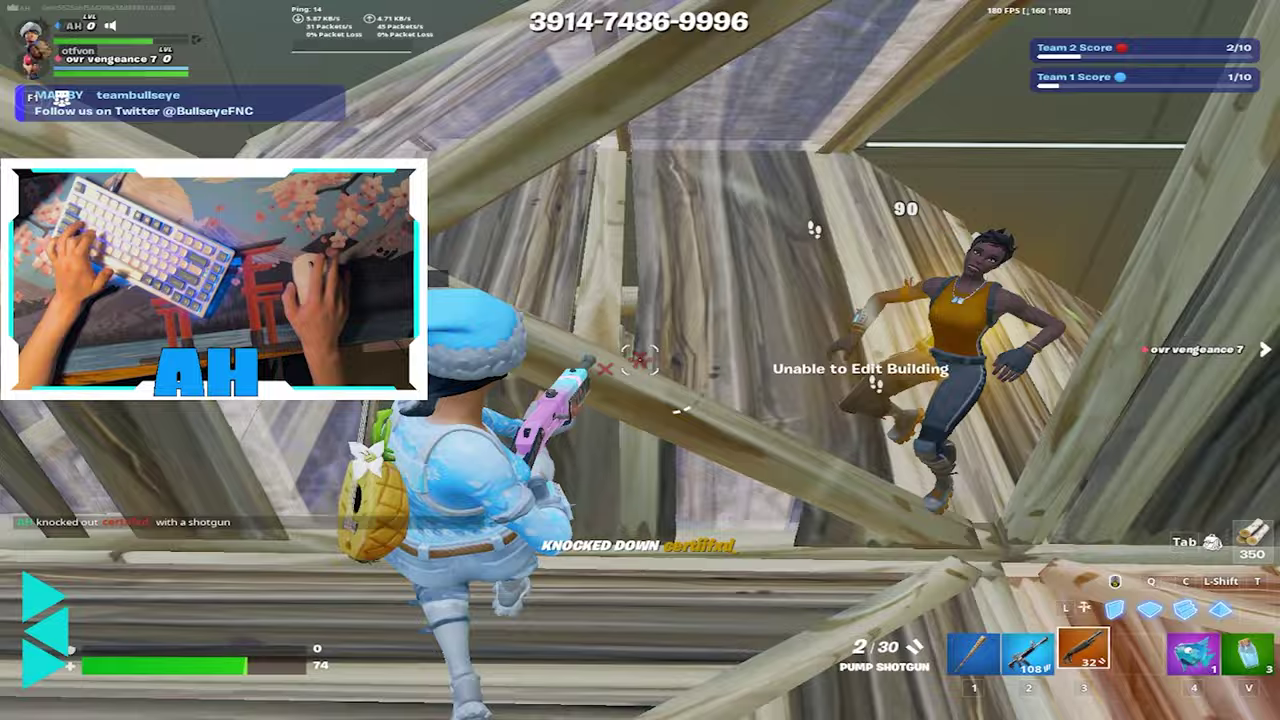
{"action": "key", "text": "q"}
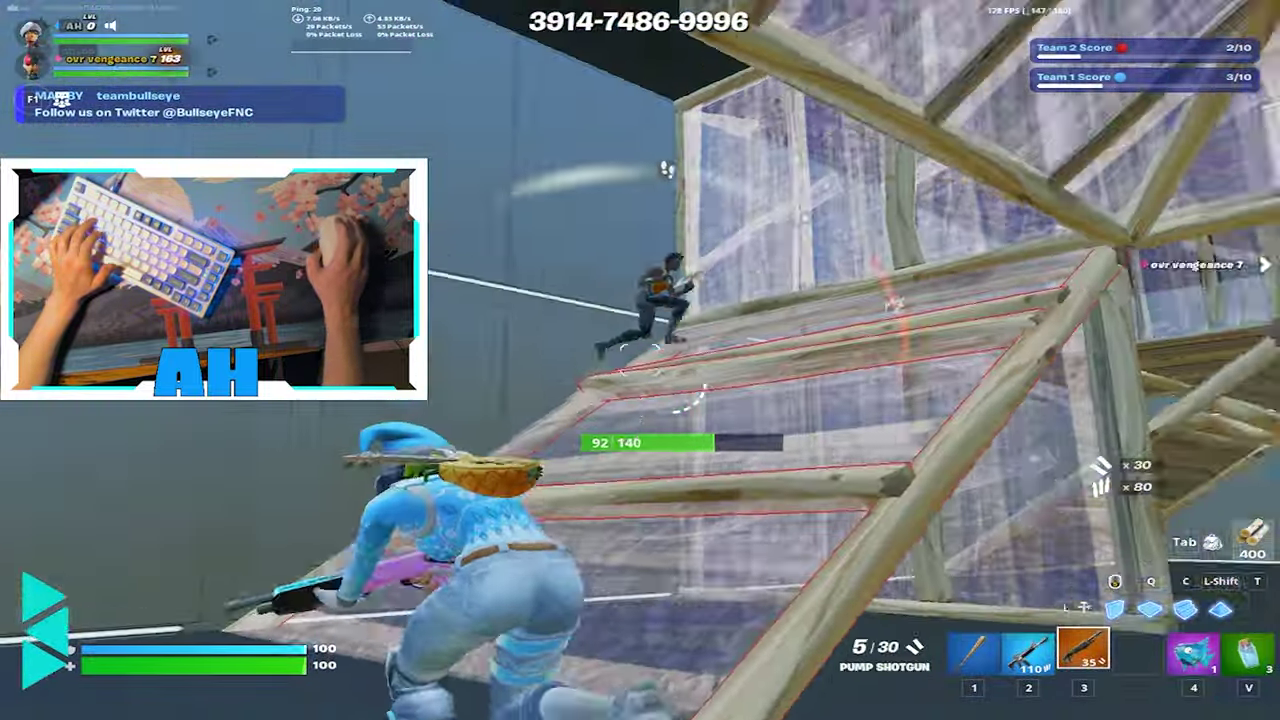
Fire the assault rifle at the opponent, build a wall and a cone, and follow up with a pump shotgun shot.
{"action": "key", "text": "2"}
{"action": "left_click", "coordinate": [640, 360]}
{"action": "middle_click", "coordinate": [640, 360]}
{"action": "left_click", "coordinate": [640, 360]}
{"action": "key", "text": "shift"}
{"action": "left_click", "coordinate": [640, 360]}
{"action": "key", "text": "3"}
{"action": "left_click", "coordinate": [640, 360]}
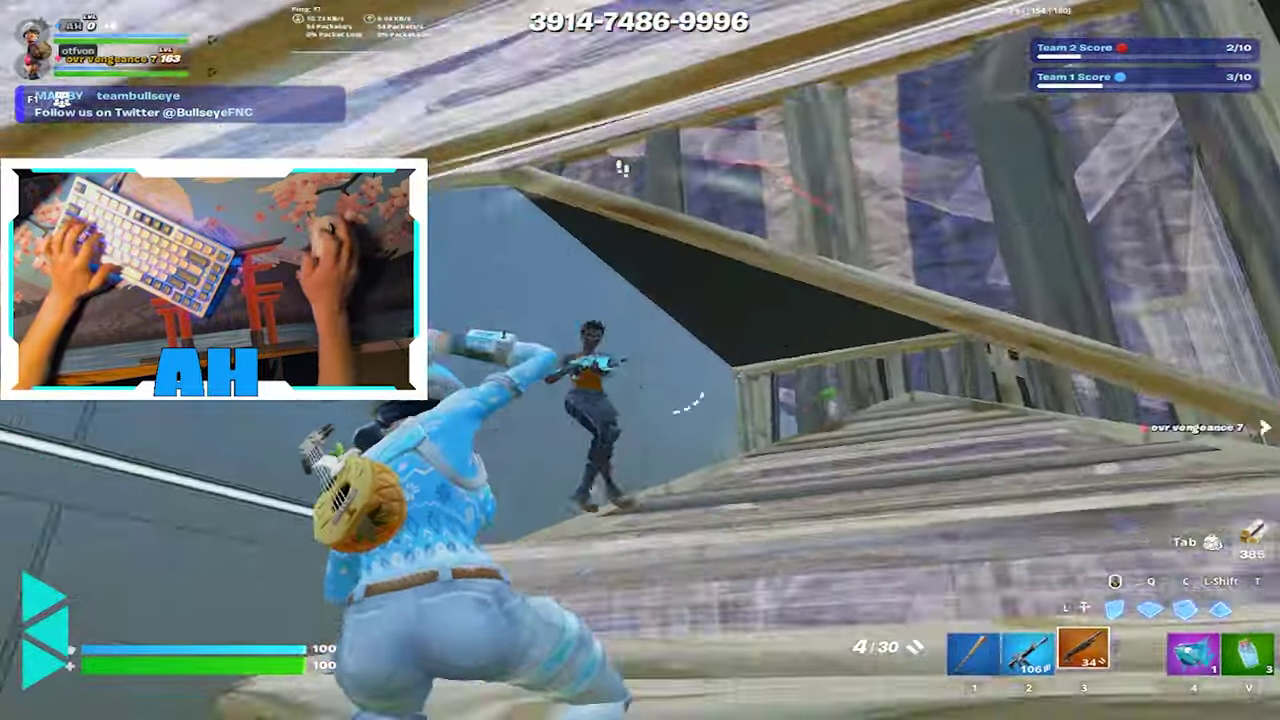
Try to edit the wooden piece ahead, then fire the assault rifle through the opening.
{"action": "key", "text": "f"}
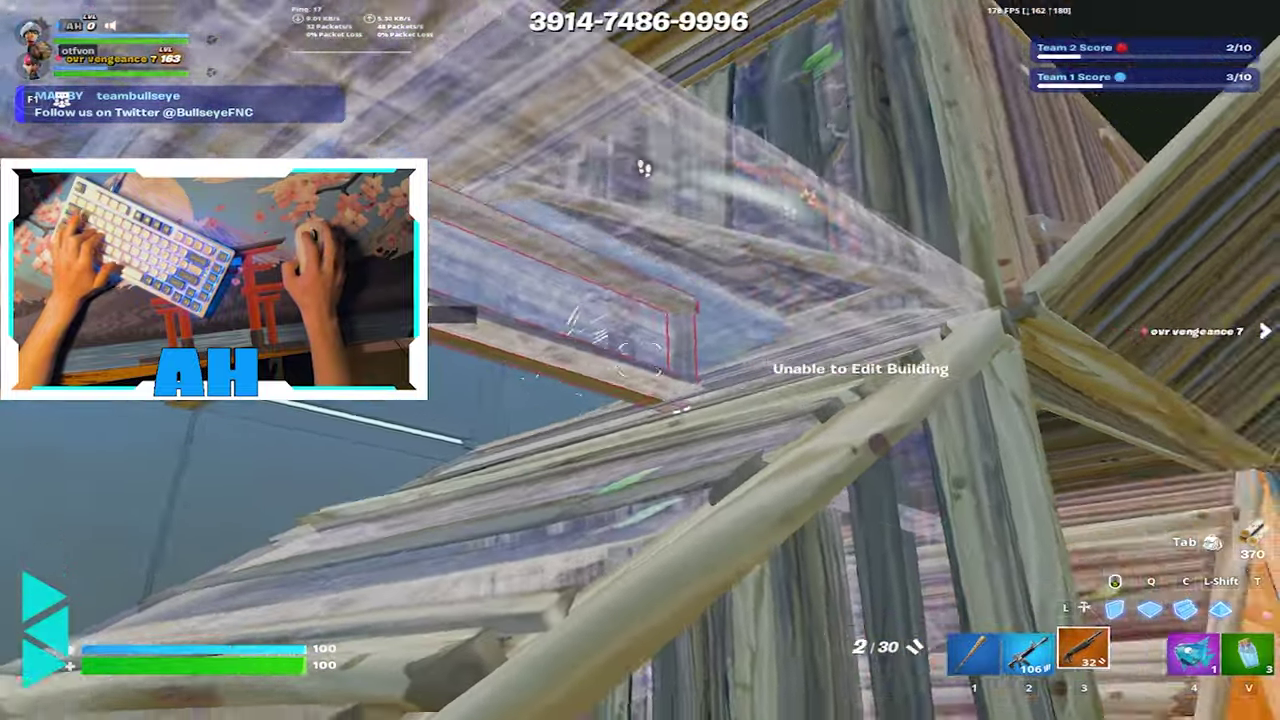
{"action": "key", "text": "2"}
{"action": "left_click", "coordinate": [640, 360]}
{"action": "left_click", "coordinate": [640, 360]}
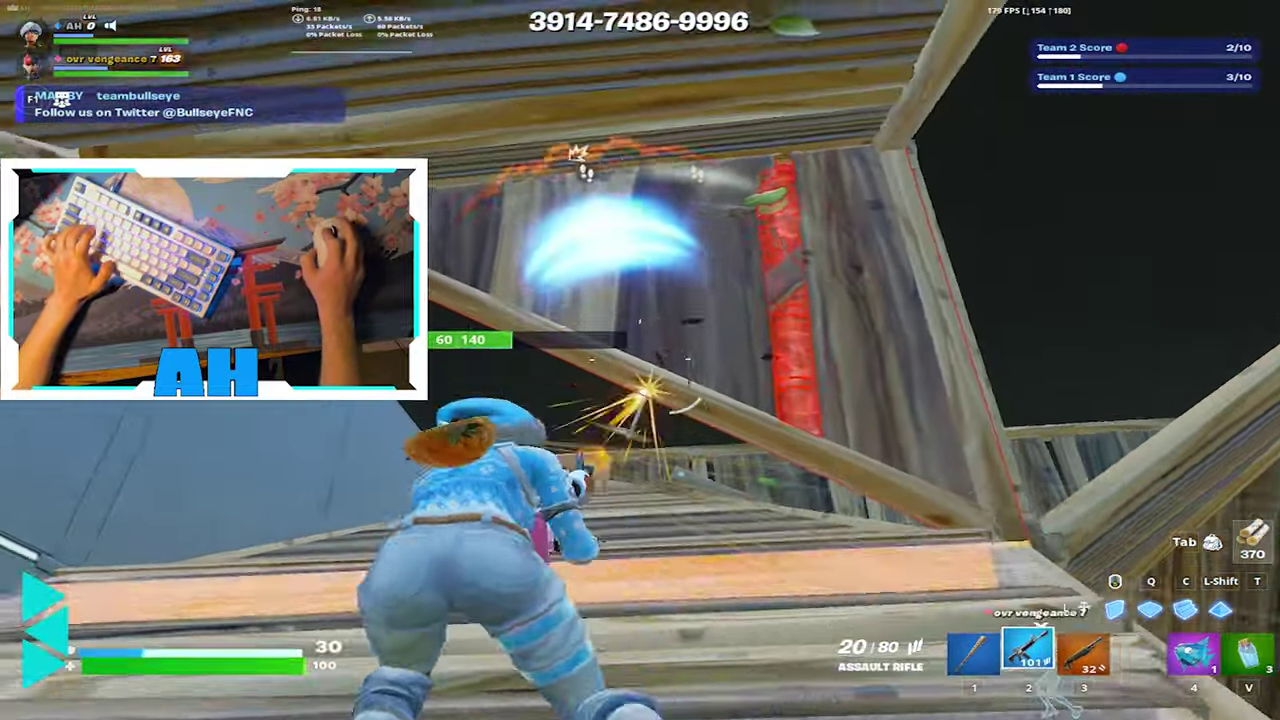
{"action": "left_click", "coordinate": [640, 360]}
Edit the build with the pump shotgun equipped, shoot at the opponent and reload.
{"action": "key", "text": "3"}
{"action": "key", "text": "f"}
{"action": "left_click", "coordinate": [640, 360]}
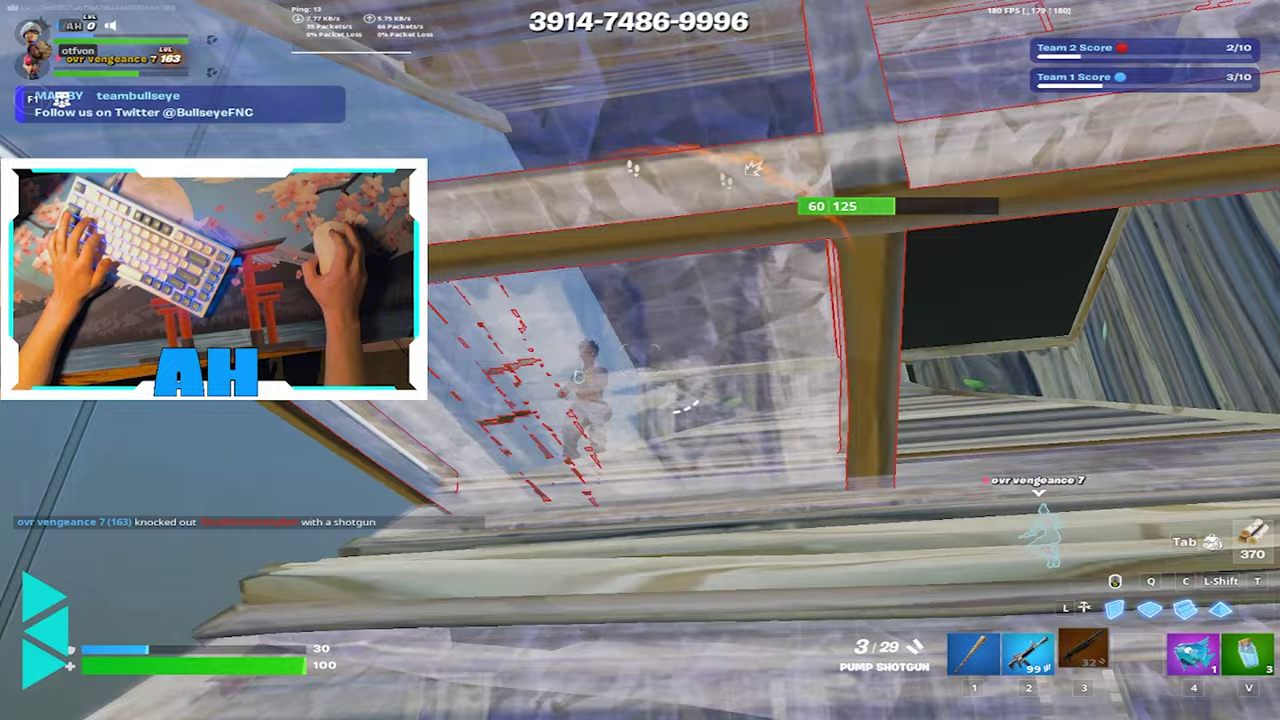
{"action": "key", "text": "r"}
{"action": "left_click", "coordinate": [640, 360]}
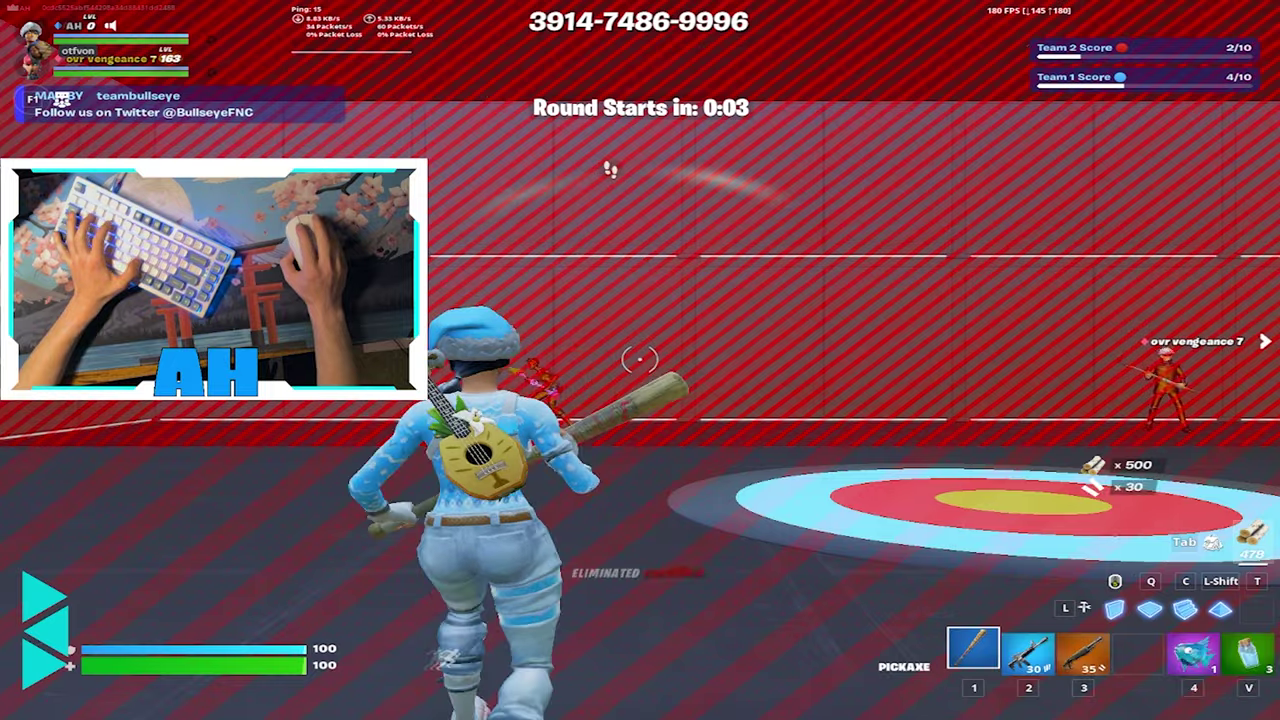
Place stairs before the round starts and edit the wall tiles above the barrier.
{"action": "key", "text": "c"}
{"action": "left_click", "coordinate": [640, 360]}
{"action": "left_click", "coordinate": [640, 360]}
{"action": "key", "text": "f"}
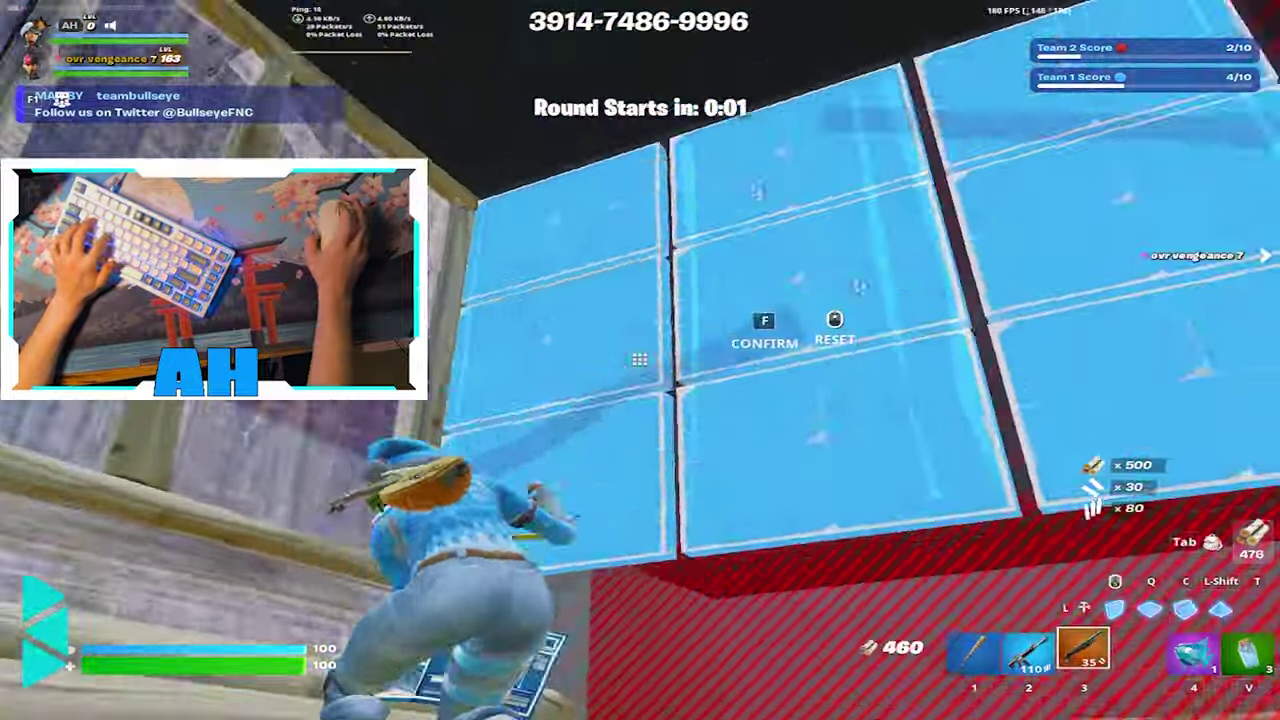
{"action": "left_click", "coordinate": [640, 360]}
Extend the build towards the opponent with a floor and a cone.
{"action": "key", "text": "q"}
{"action": "left_click", "coordinate": [640, 360]}
{"action": "key", "text": "shift"}
{"action": "left_click", "coordinate": [640, 360]}
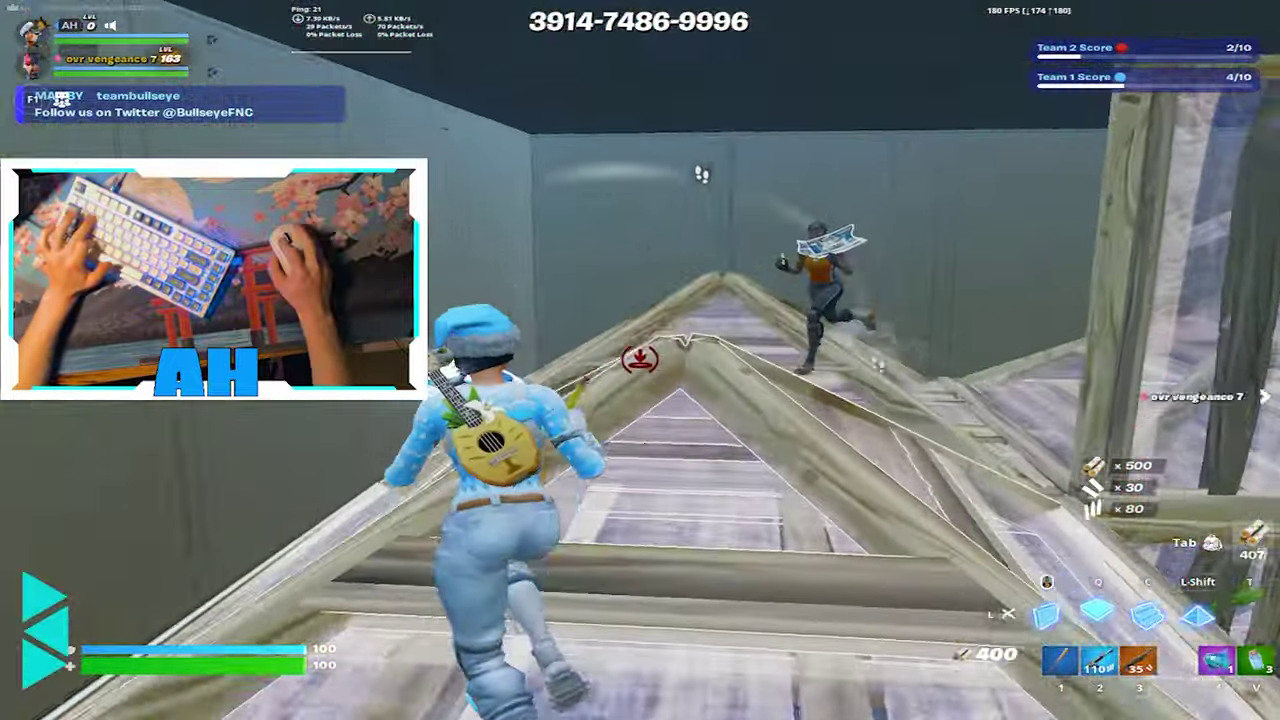
Place and edit a piece near the opponent, ready the pump shotgun and add floor pieces.
{"action": "left_click", "coordinate": [640, 360]}
{"action": "key", "text": "f"}
{"action": "left_click", "coordinate": [640, 360]}
{"action": "key", "text": "3"}
{"action": "key", "text": "q"}
{"action": "left_click", "coordinate": [640, 360]}
{"action": "left_click", "coordinate": [640, 360]}
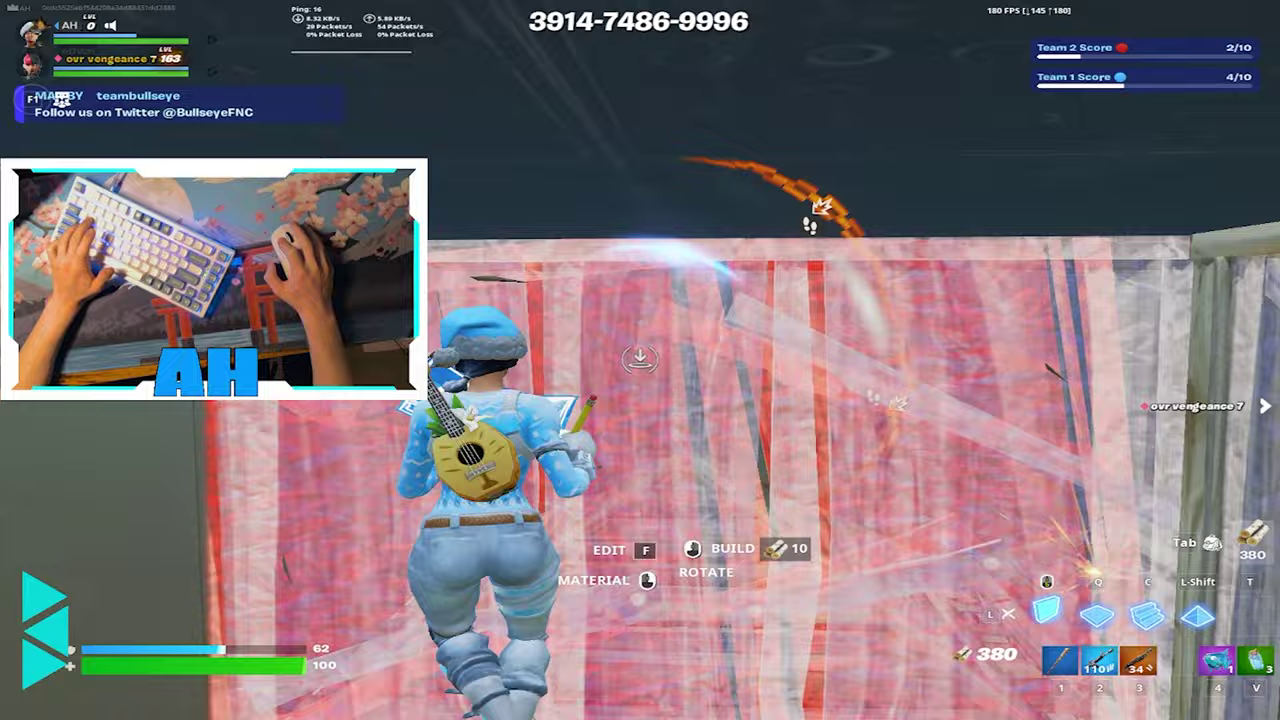
Edit the wall open, fire the pump shotgun at the opponent and rebuild the wall.
{"action": "left_click", "coordinate": [640, 360]}
{"action": "key", "text": "f"}
{"action": "left_click", "coordinate": [640, 360]}
{"action": "key", "text": "3"}
{"action": "left_click", "coordinate": [640, 360]}
{"action": "left_click", "coordinate": [640, 360]}
{"action": "middle_click", "coordinate": [640, 360]}
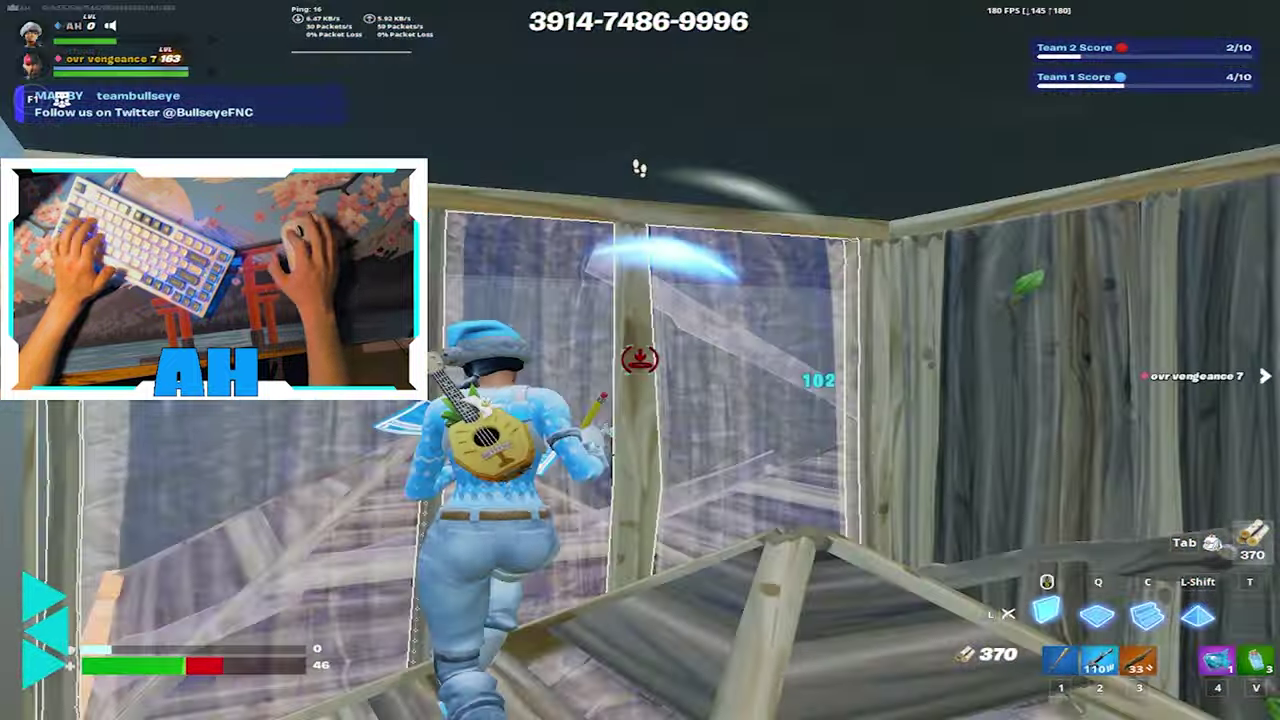
Edit the wall for another pump shotgun shot, then reset the edited tiles and select a new wall.
{"action": "key", "text": "f"}
{"action": "left_click", "coordinate": [640, 360]}
{"action": "key", "text": "3"}
{"action": "left_click", "coordinate": [640, 360]}
{"action": "key", "text": "f"}
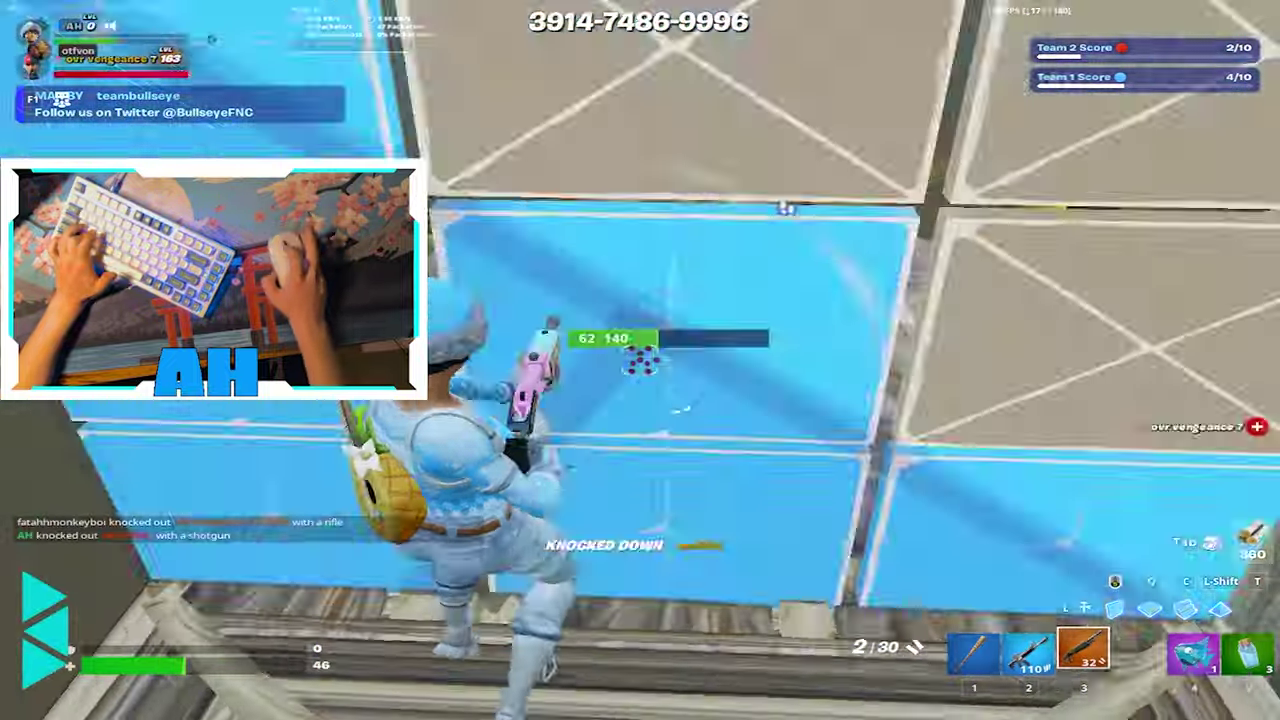
{"action": "right_click", "coordinate": [640, 360]}
{"action": "middle_click", "coordinate": [640, 360]}
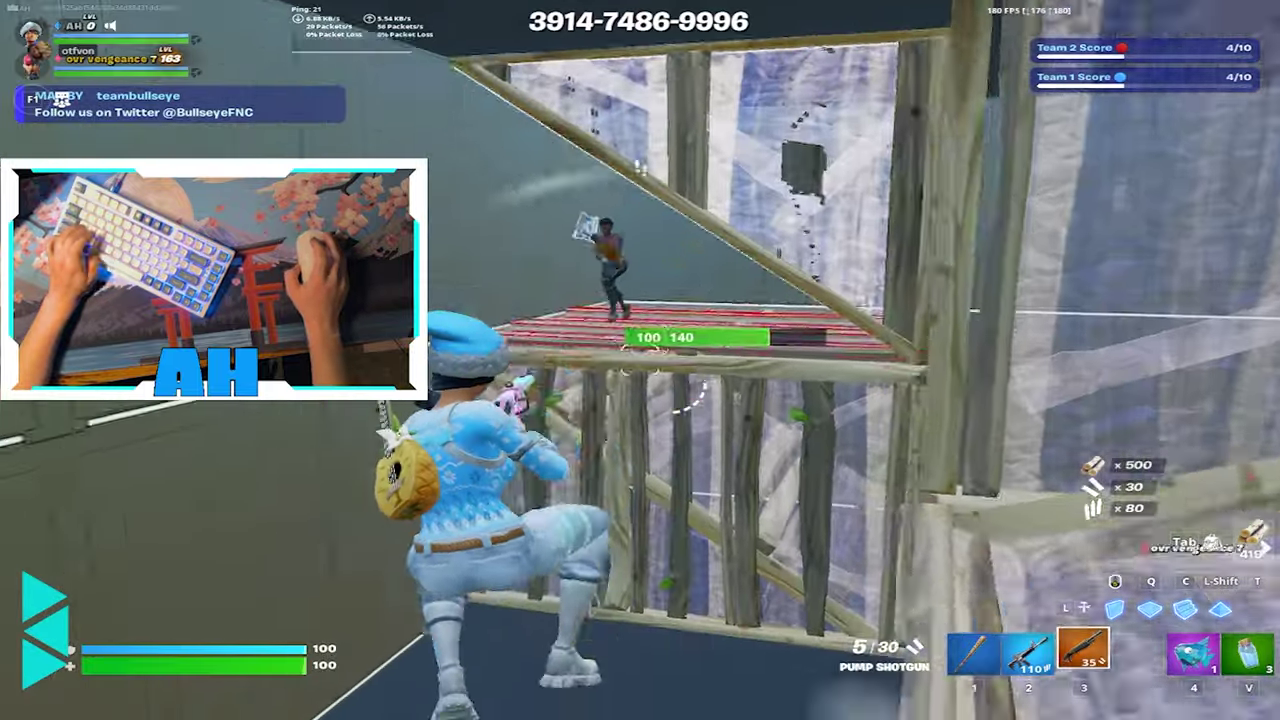
Shoot the opponent over the half wall, build a wall and stairs, and re-equip the pump shotgun.
{"action": "left_click", "coordinate": [640, 360]}
{"action": "middle_click", "coordinate": [640, 360]}
{"action": "left_click", "coordinate": [640, 360]}
{"action": "key", "text": "c"}
{"action": "left_click", "coordinate": [640, 360]}
{"action": "left_click", "coordinate": [640, 360]}
{"action": "key", "text": "3"}
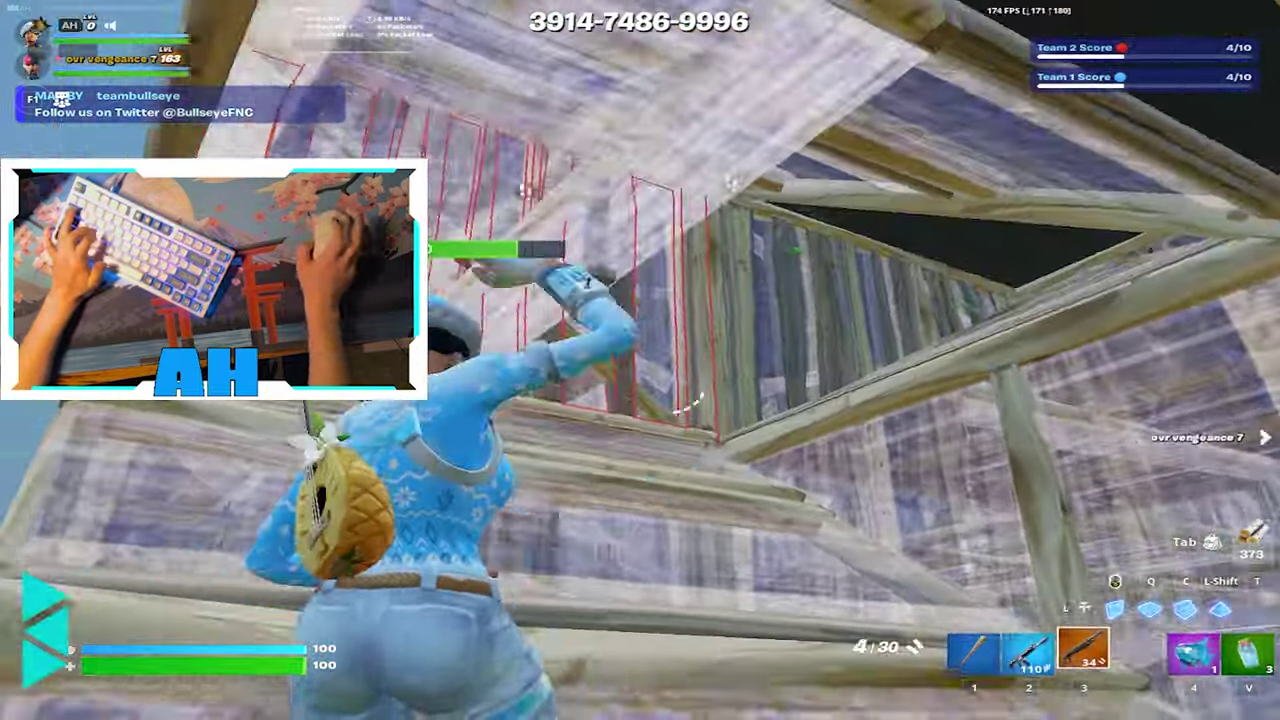
Edit an opening, shoot with the pump shotgun, replace the wall and start editing it again.
{"action": "key", "text": "f"}
{"action": "left_click", "coordinate": [640, 360]}
{"action": "left_click", "coordinate": [640, 360]}
{"action": "middle_click", "coordinate": [640, 360]}
{"action": "left_click", "coordinate": [640, 360]}
{"action": "key", "text": "3"}
{"action": "key", "text": "f"}
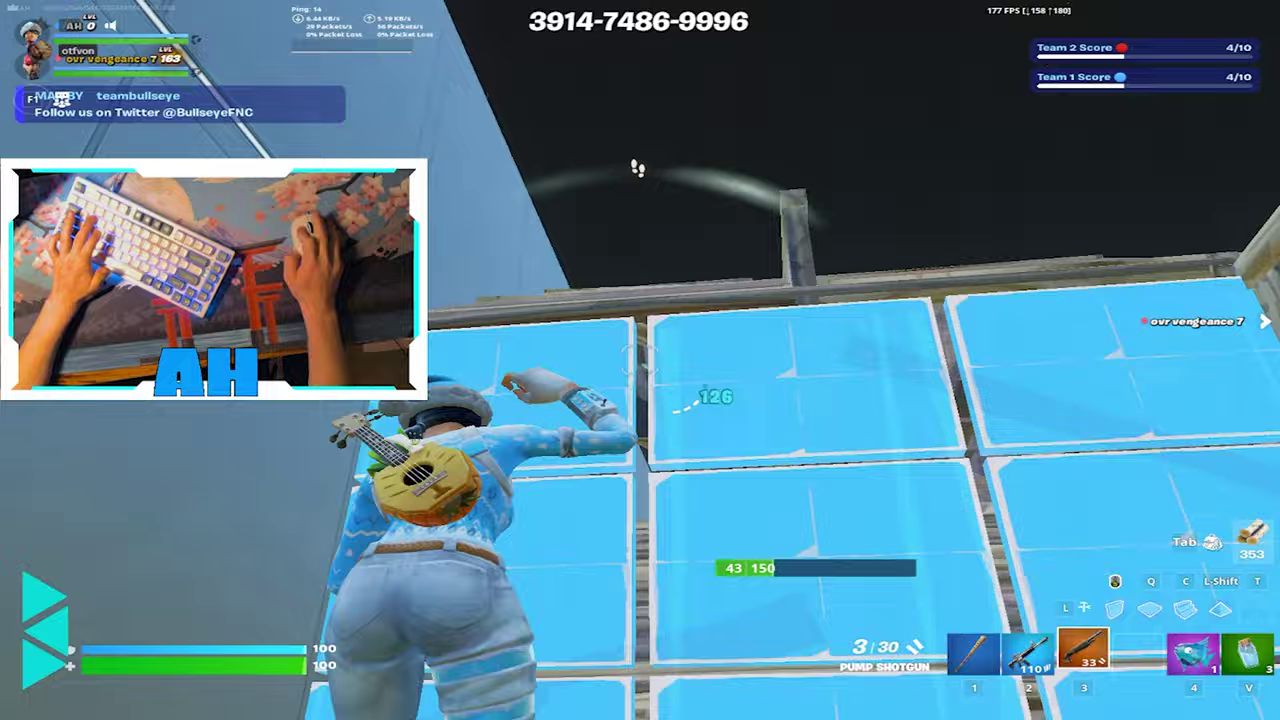
Select wall tiles to open a gap, fire through it and close it with a new wall.
{"action": "left_click", "coordinate": [640, 360]}
{"action": "left_click", "coordinate": [640, 360]}
{"action": "middle_click", "coordinate": [640, 360]}
{"action": "left_click", "coordinate": [640, 360]}
{"action": "key", "text": "f"}
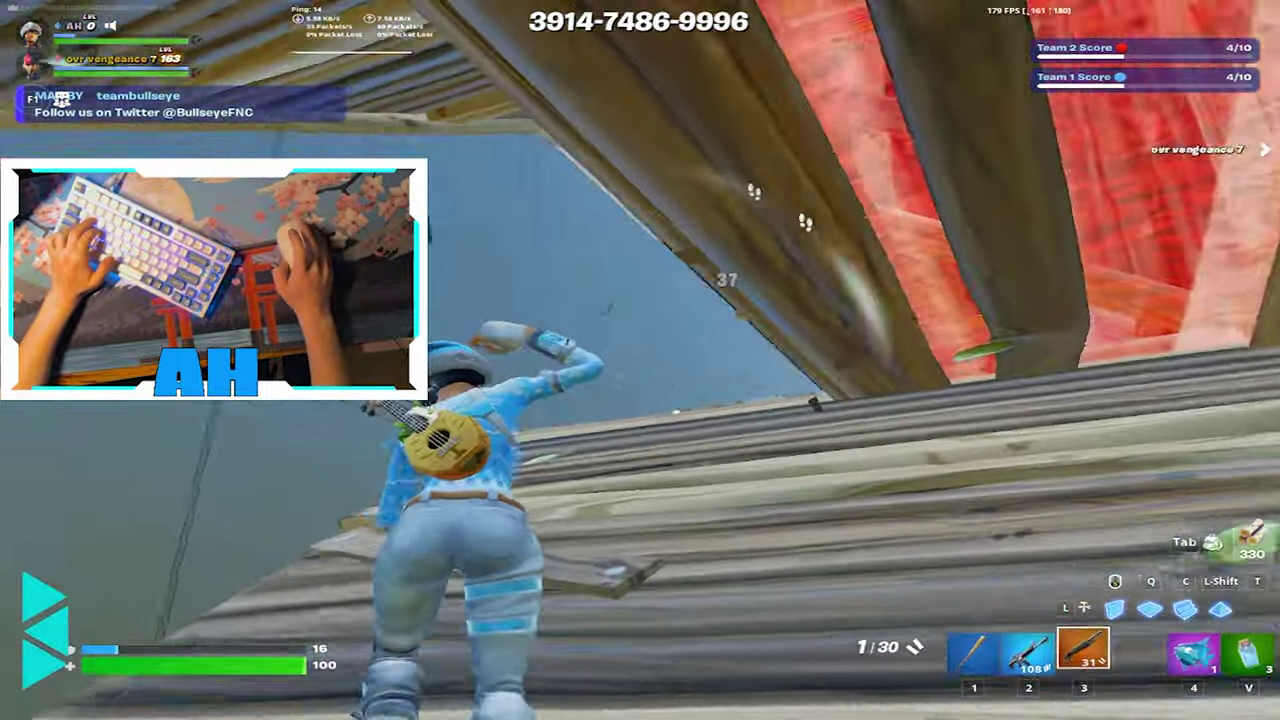
Fire the pump shotgun at the opponent and edit the stairs overhead.
{"action": "left_click", "coordinate": [640, 360]}
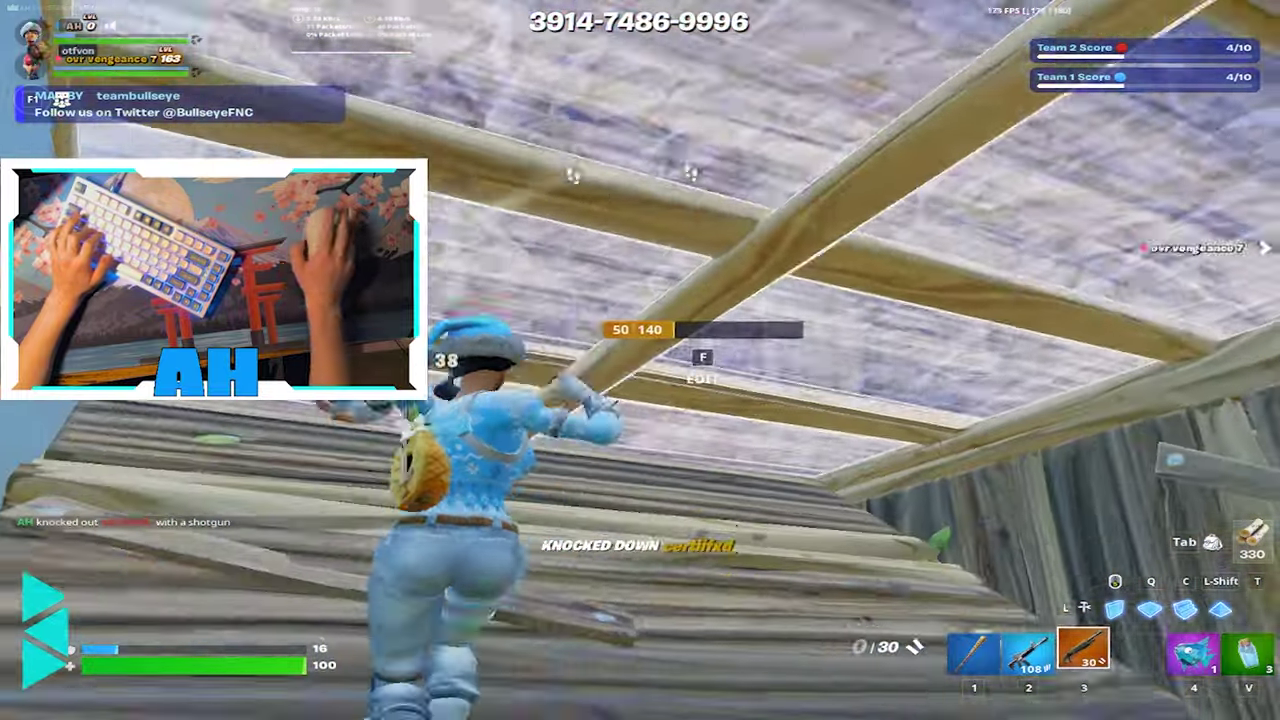
{"action": "left_click", "coordinate": [640, 360]}
{"action": "key", "text": "f"}
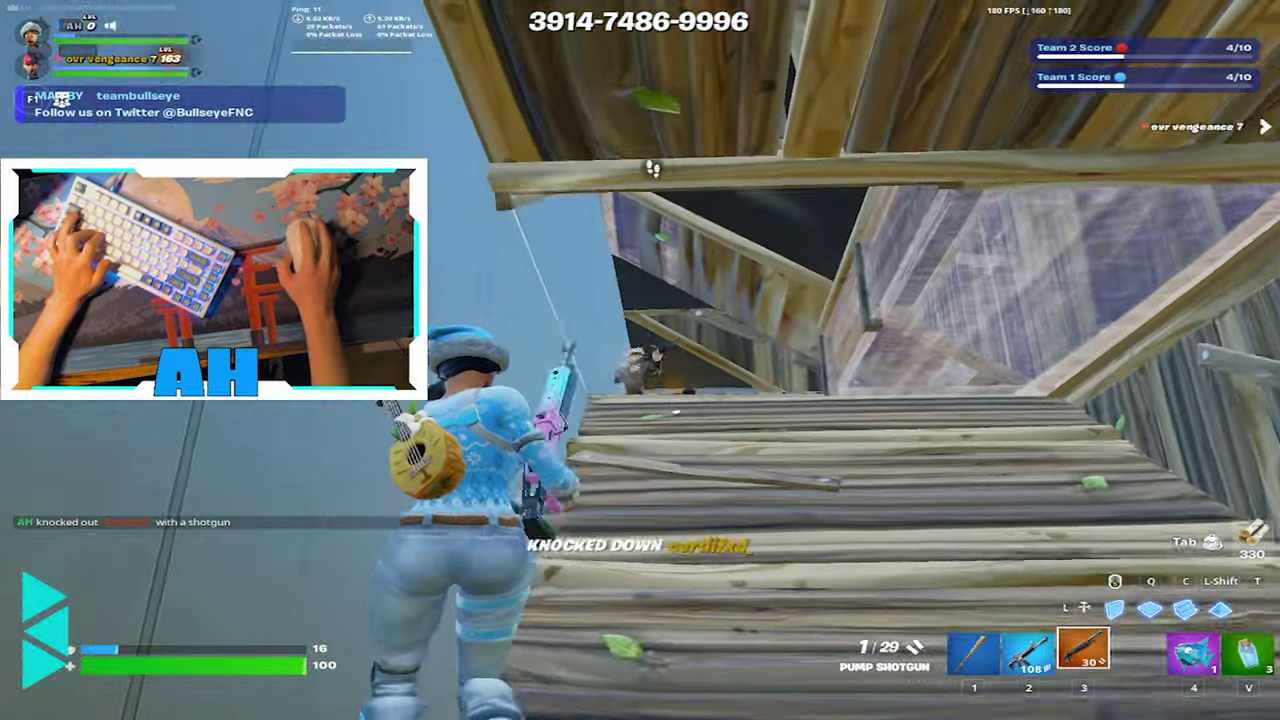
Shoot at the opponent above the stairs, place a protective wall and reload the pump shotgun.
{"action": "left_click", "coordinate": [640, 360]}
{"action": "middle_click", "coordinate": [640, 360]}
{"action": "left_click", "coordinate": [640, 360]}
{"action": "key", "text": "r"}
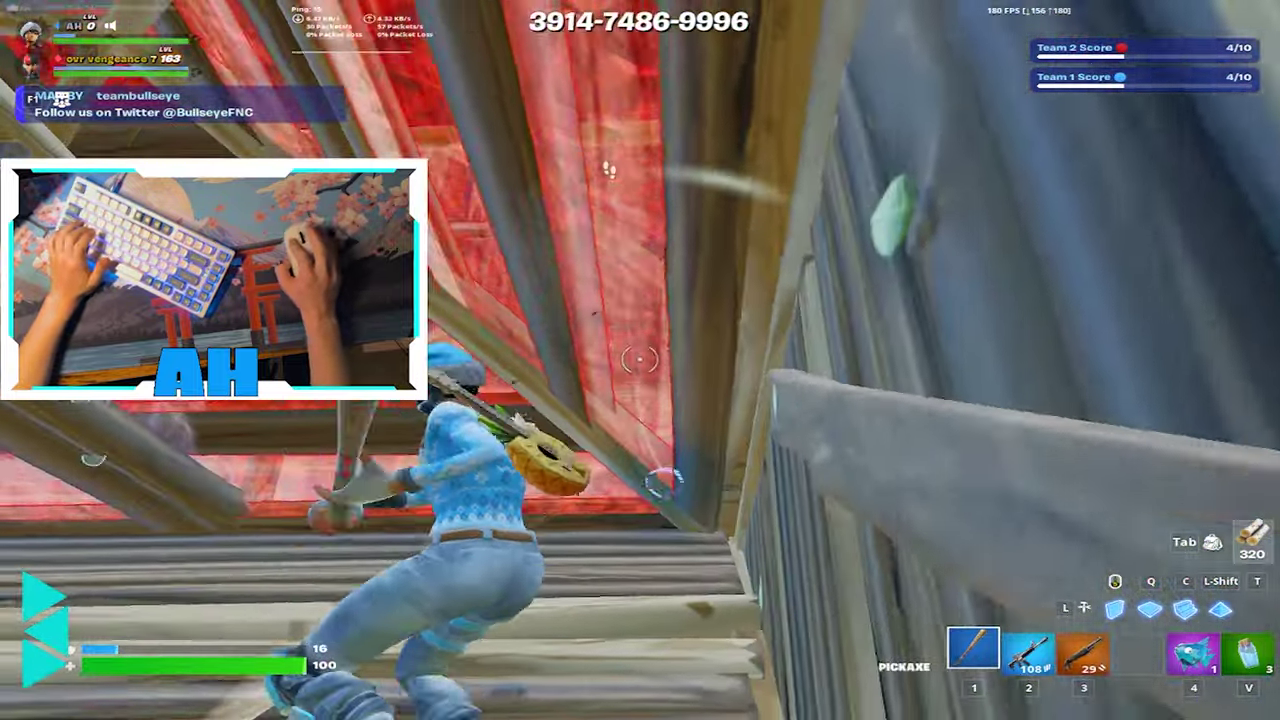
Strike the opponent's build with the pickaxe, re-equip the pump shotgun and edit the piece ahead.
{"action": "left_click", "coordinate": [640, 360]}
{"action": "key", "text": "1"}
{"action": "key", "text": "3"}
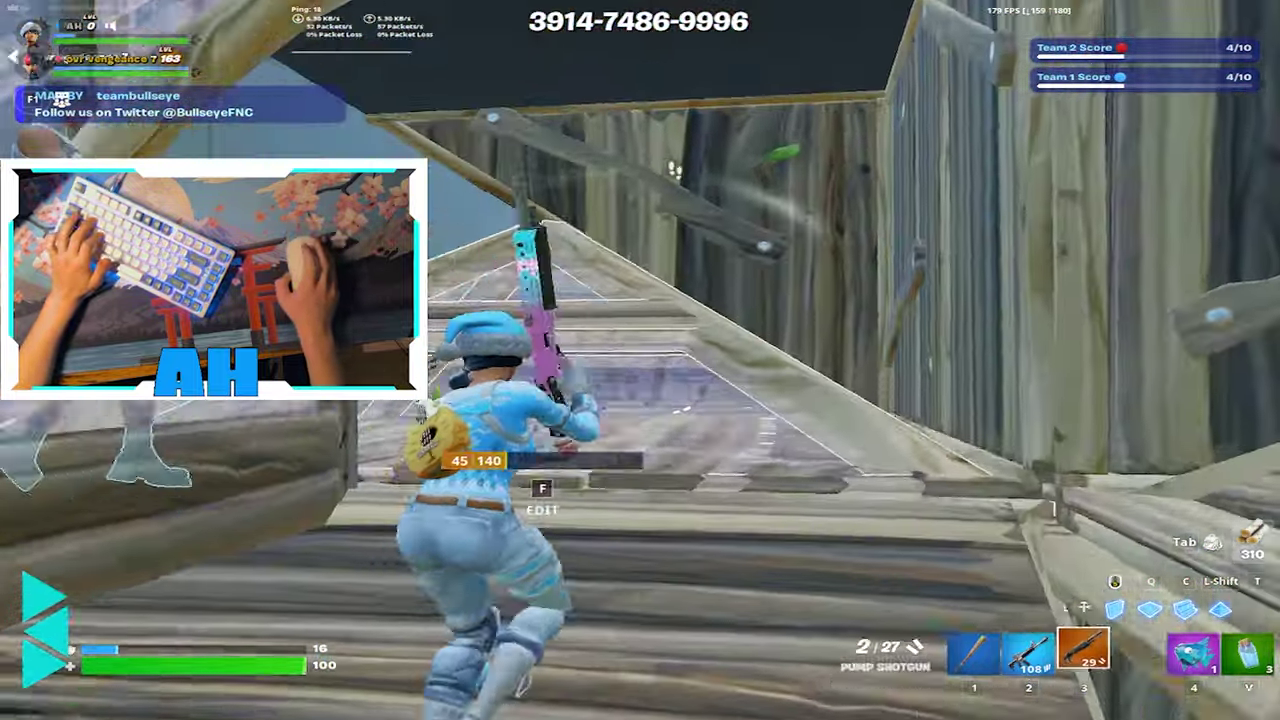
{"action": "key", "text": "3"}
{"action": "key", "text": "f"}
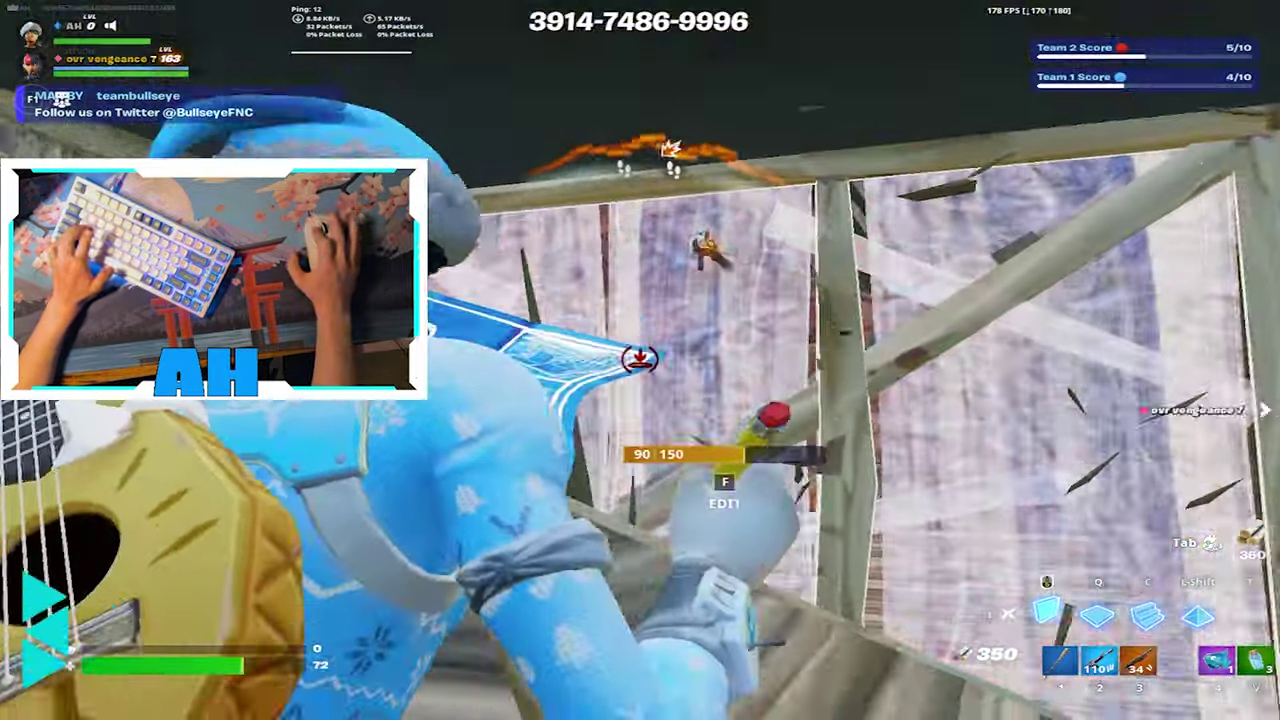
Fire the pump shotgun at the opponent and place walls in front of the character.
{"action": "key", "text": "3"}
{"action": "left_click", "coordinate": [640, 360]}
{"action": "middle_click", "coordinate": [640, 360]}
{"action": "left_click", "coordinate": [640, 360]}
{"action": "left_click", "coordinate": [640, 360]}
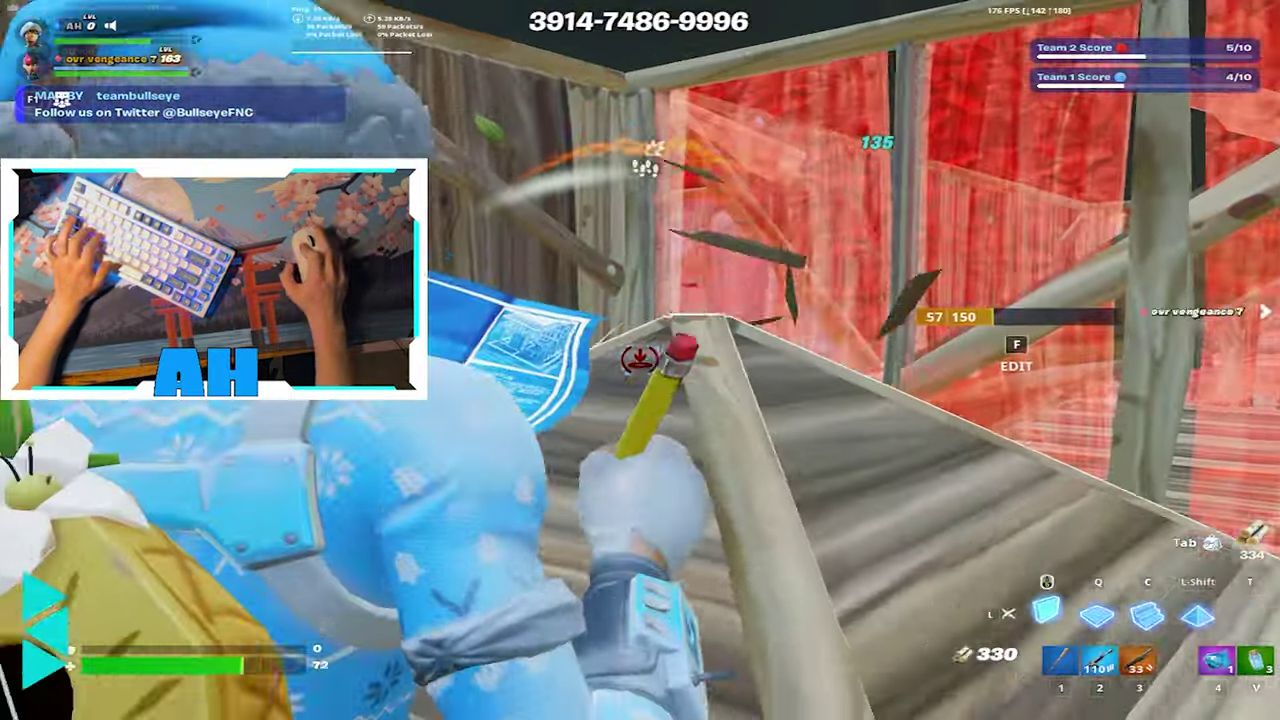
Place a protective wall in front of the character and use the Slurpfish to heal.
{"action": "left_click", "coordinate": [640, 360]}
{"action": "key", "text": "3"}
{"action": "key", "text": "4"}
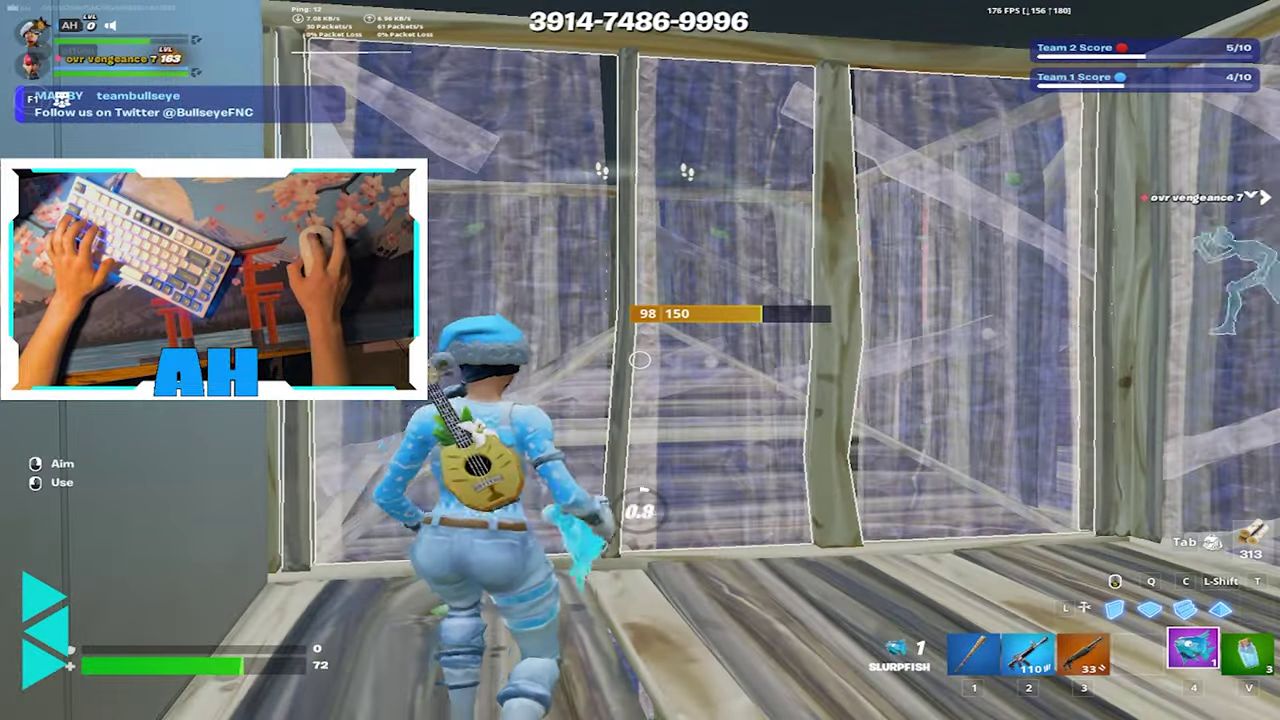
Edit the nearby build, equip the pickaxe and strike the wooden wall beside the opponent.
{"action": "key", "text": "f"}
{"action": "key", "text": "c"}
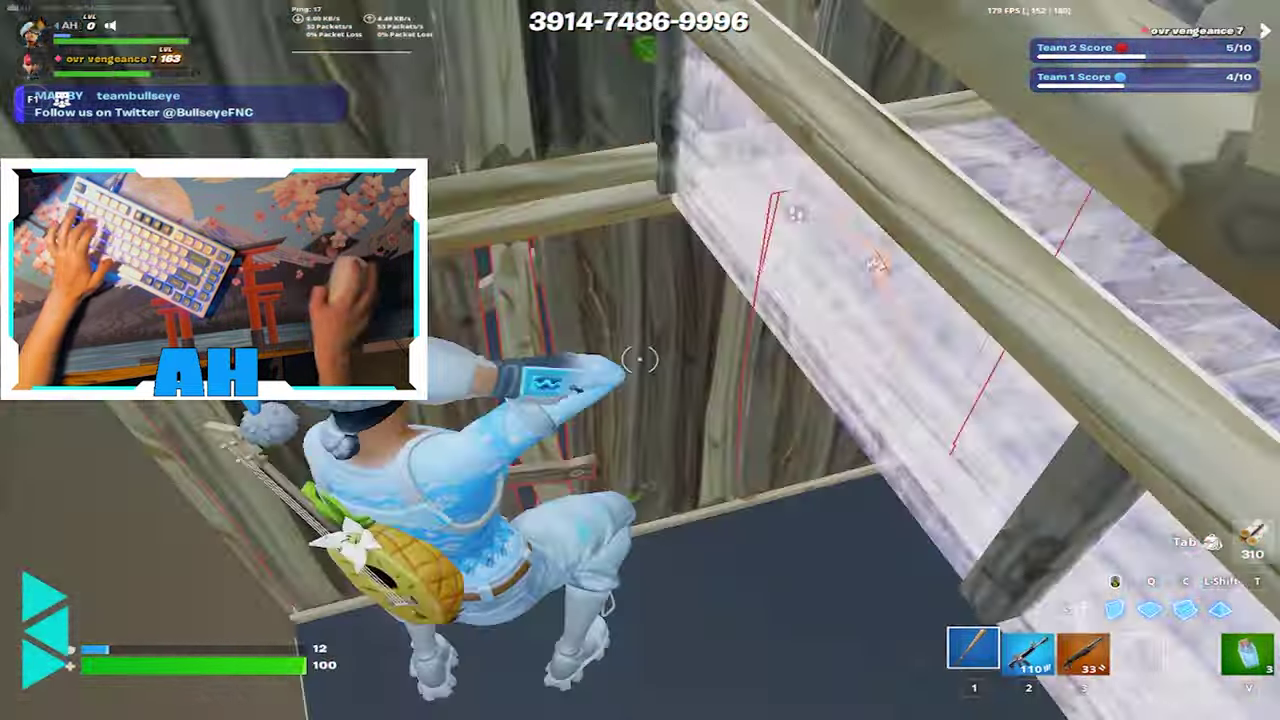
{"action": "key", "text": "1"}
{"action": "left_click", "coordinate": [640, 360]}
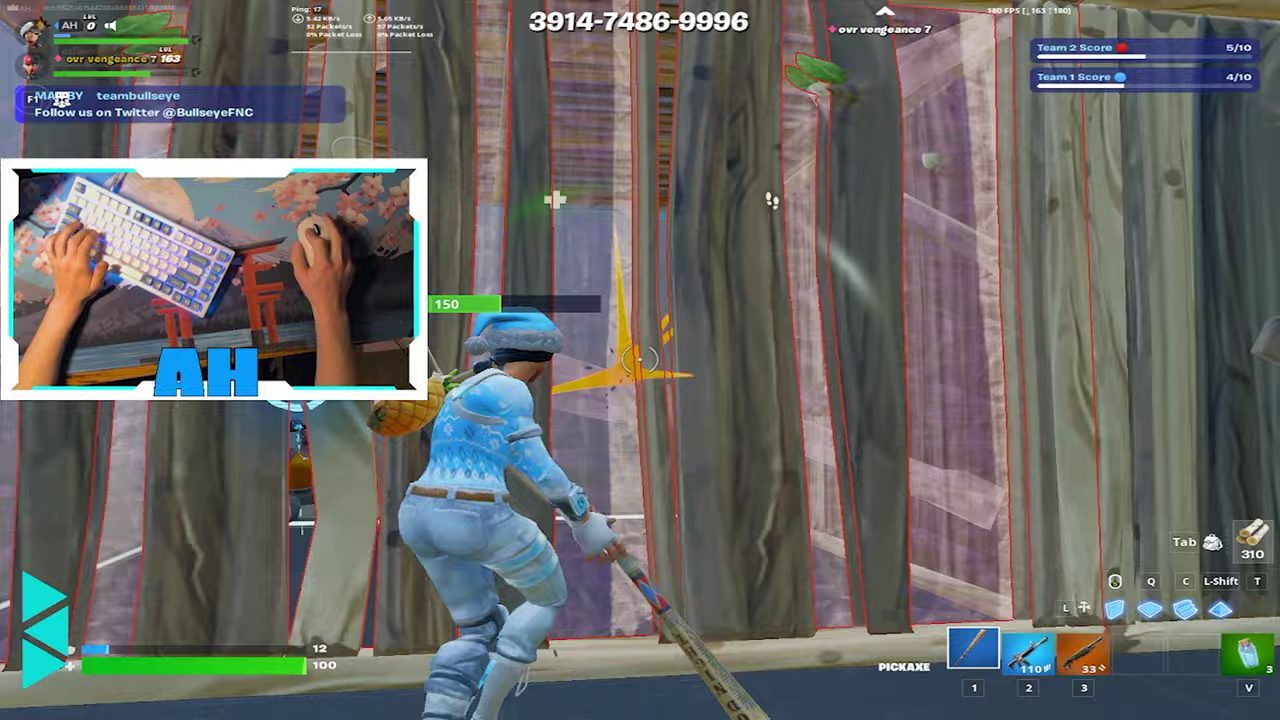
Place build pieces at the opponent's wall and fire the pump shotgun through the opening.
{"action": "key", "text": "q"}
{"action": "left_click", "coordinate": [640, 360]}
{"action": "key", "text": "3"}
{"action": "left_click", "coordinate": [640, 360]}
{"action": "key", "text": "shift"}
{"action": "left_click", "coordinate": [640, 360]}
{"action": "key", "text": "3"}
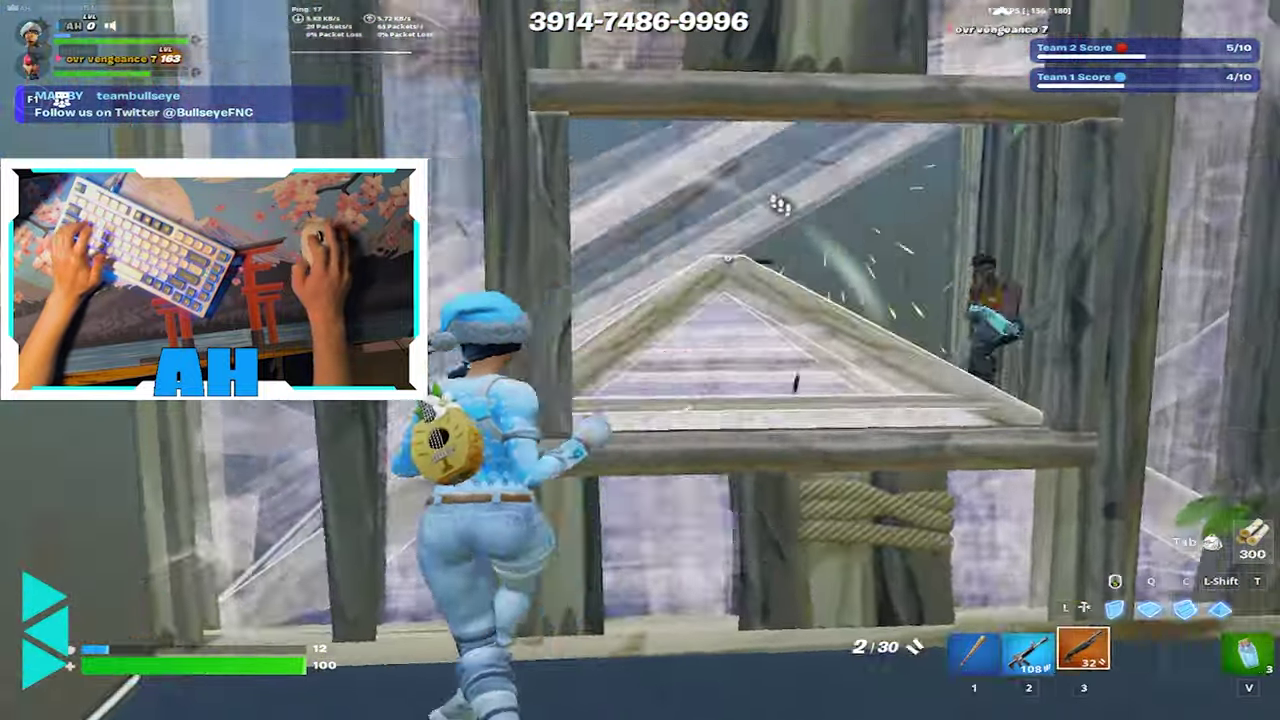
{"action": "key", "text": "q"}
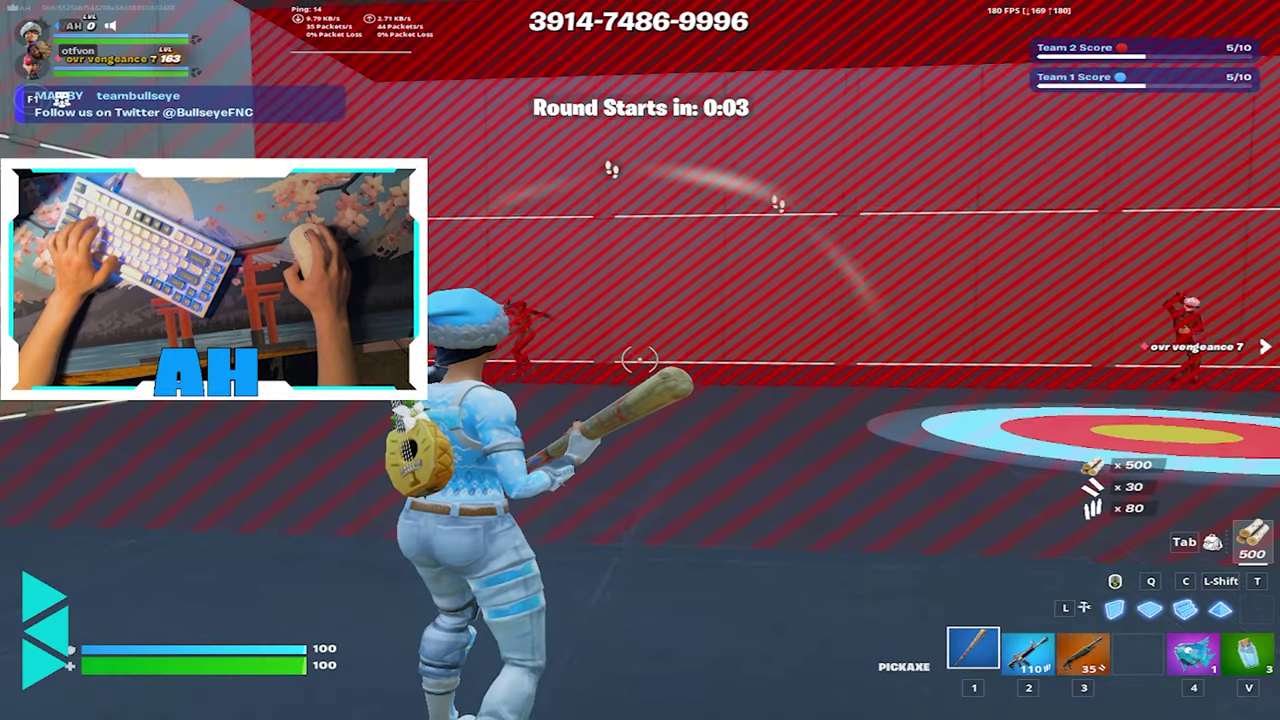
Box in the character with wooden floors, walls and a cone for the new round and equip the pump shotgun.
{"action": "key", "text": "q"}
{"action": "left_click", "coordinate": [640, 360]}
{"action": "key", "text": "t"}
{"action": "key", "text": "shift"}
{"action": "left_click", "coordinate": [640, 360]}
{"action": "key", "text": "3"}
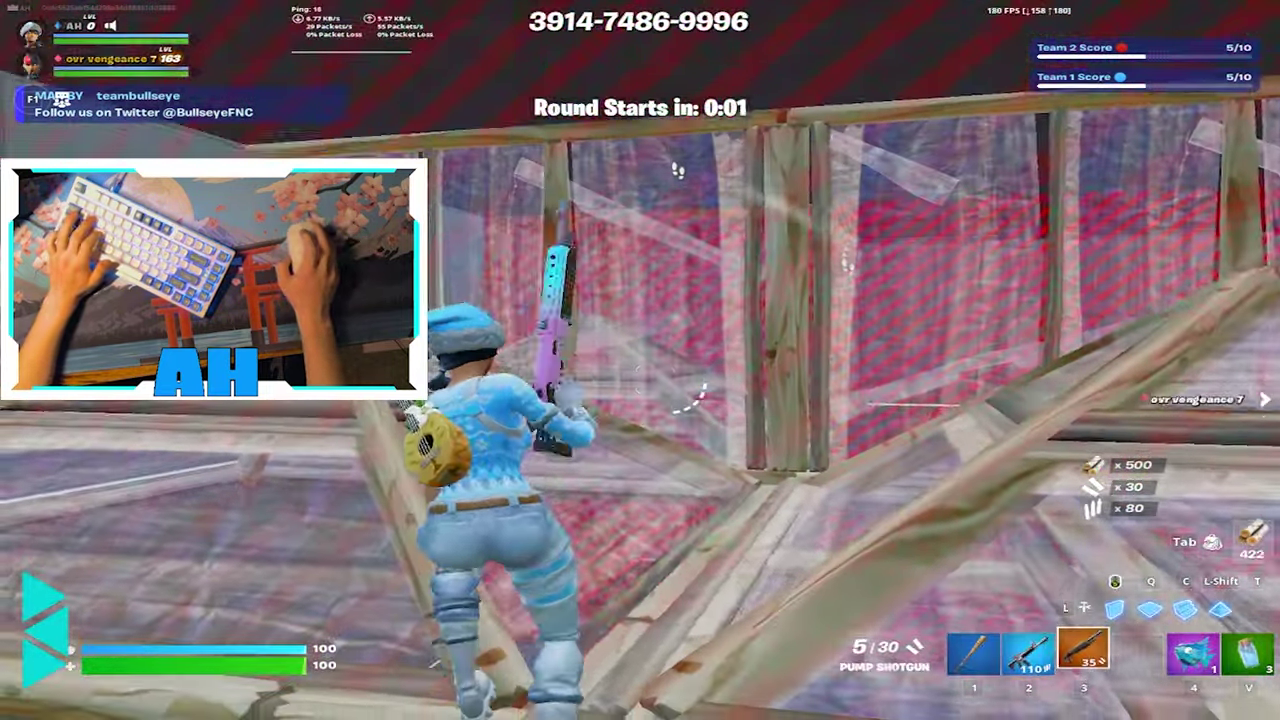
{"action": "left_click", "coordinate": [640, 360]}
{"action": "key", "text": "3"}
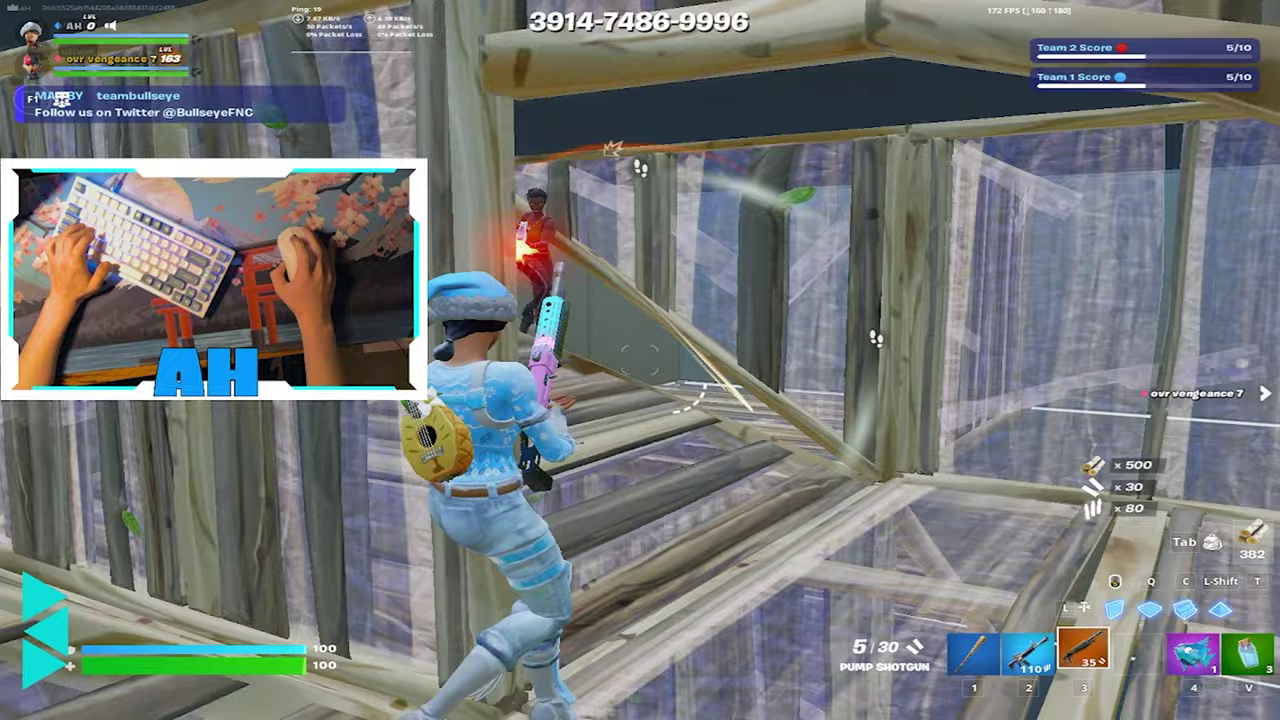
Fire the pump shotgun at the opponent on the stairs and switch to the assault rifle.
{"action": "left_click", "coordinate": [640, 360]}
{"action": "left_click", "coordinate": [640, 360]}
{"action": "key", "text": "2"}
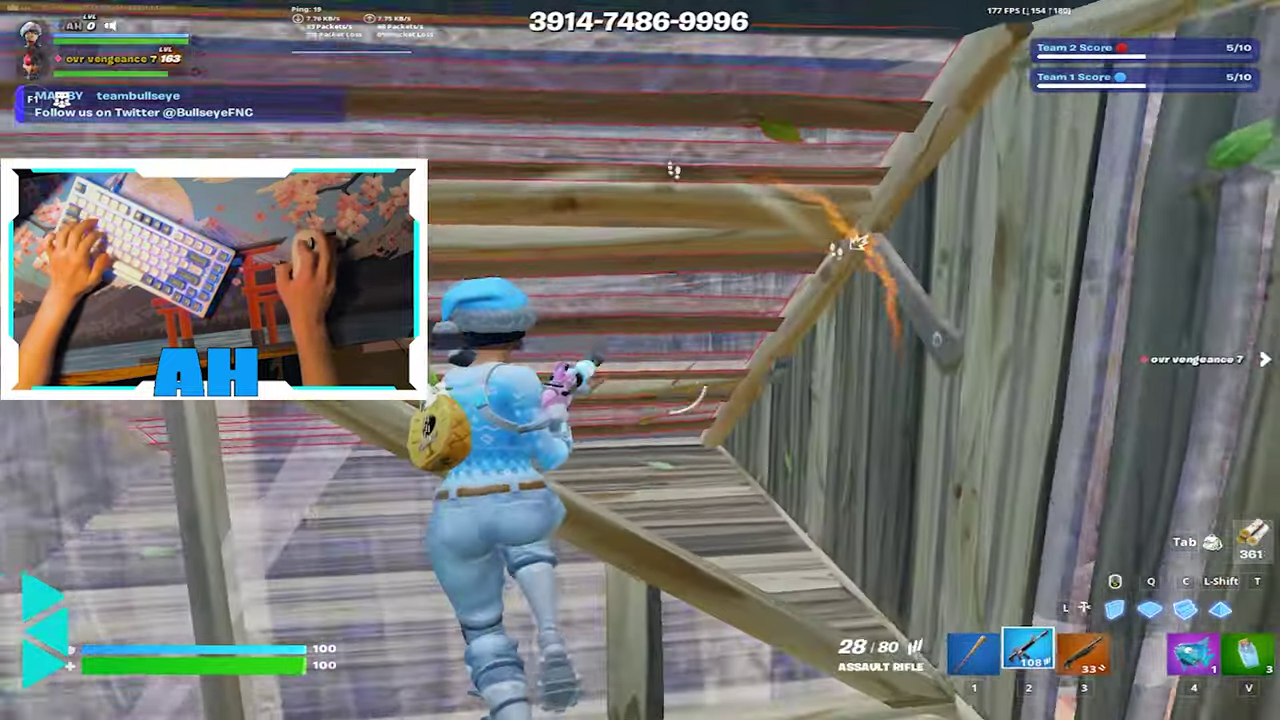
Shoot the opponent with the pump shotgun and try to edit the wall ahead.
{"action": "key", "text": "3"}
{"action": "left_click", "coordinate": [640, 360]}
{"action": "left_click", "coordinate": [640, 360]}
{"action": "key", "text": "f"}
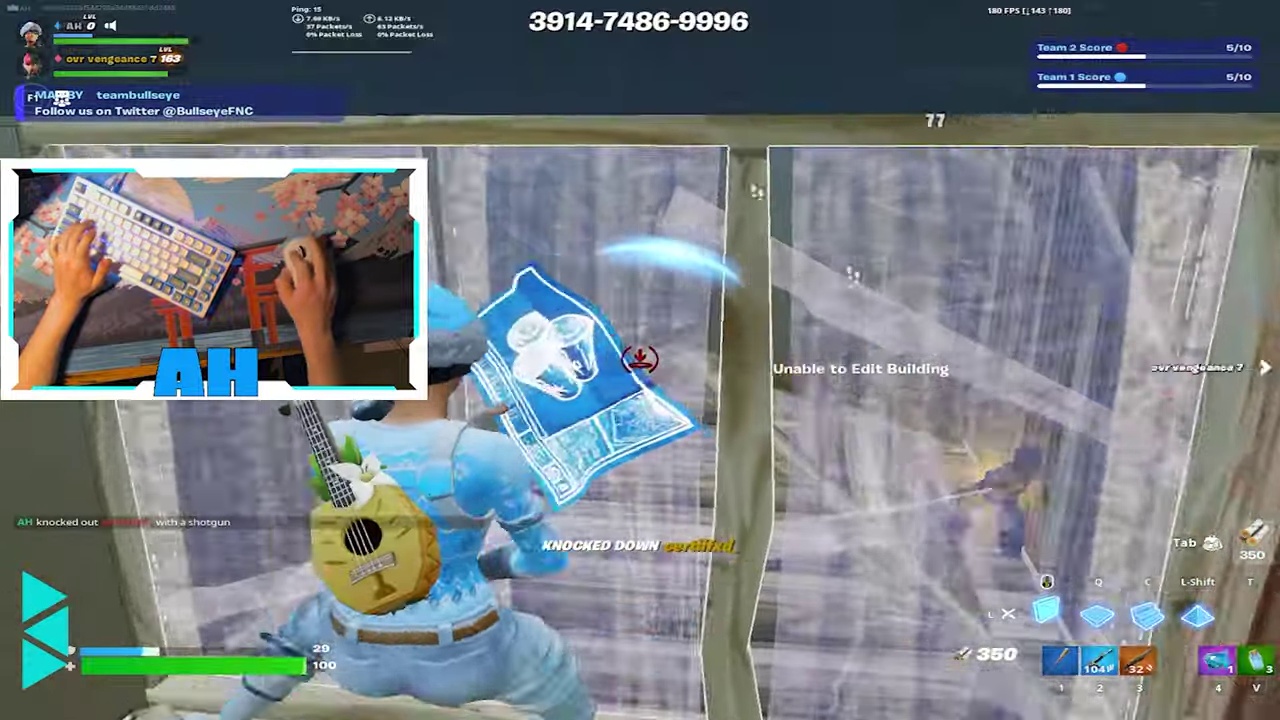
Strike the wooden wall with the pickaxe, then build a floor and a cone with the pump shotgun re-equipped.
{"action": "key", "text": "1"}
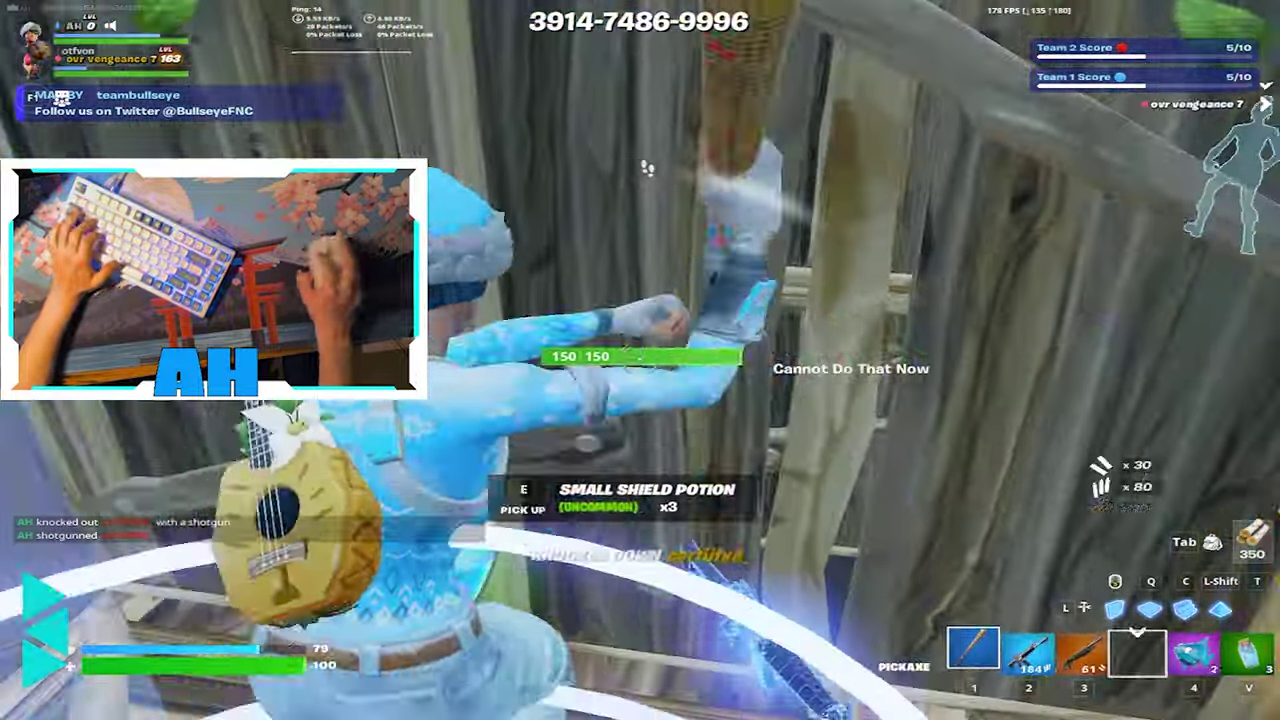
{"action": "left_click", "coordinate": [640, 360]}
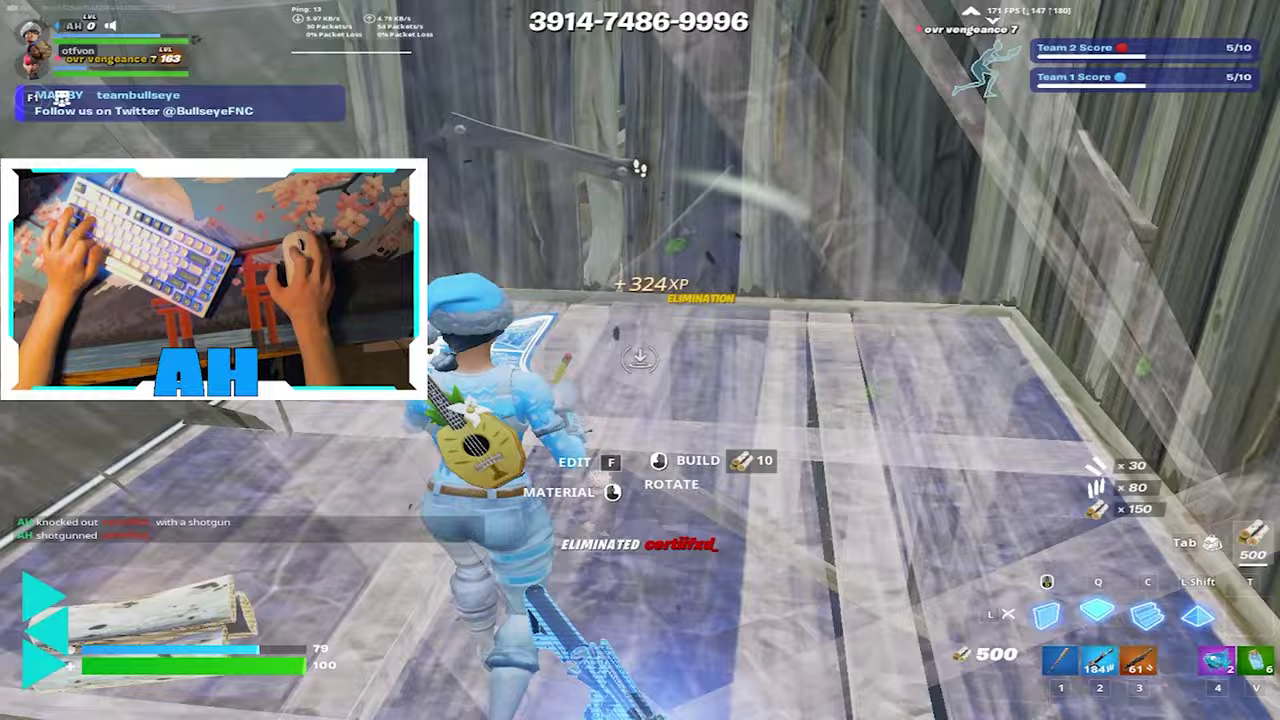
{"action": "left_click", "coordinate": [640, 360]}
{"action": "key", "text": "shift"}
{"action": "key", "text": "3"}
{"action": "key", "text": "space"}
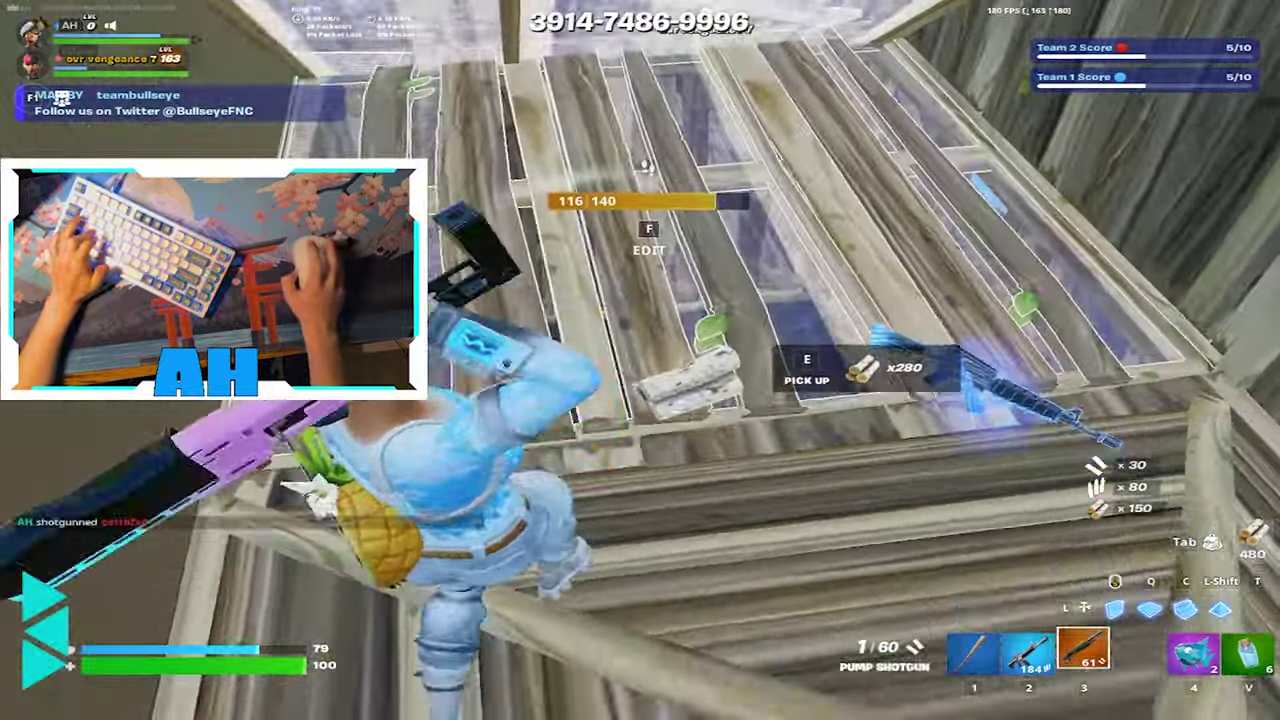
Edit an opening in the floor ahead and fire the pump shotgun at the opponent below.
{"action": "key", "text": "f"}
{"action": "key", "text": "3"}
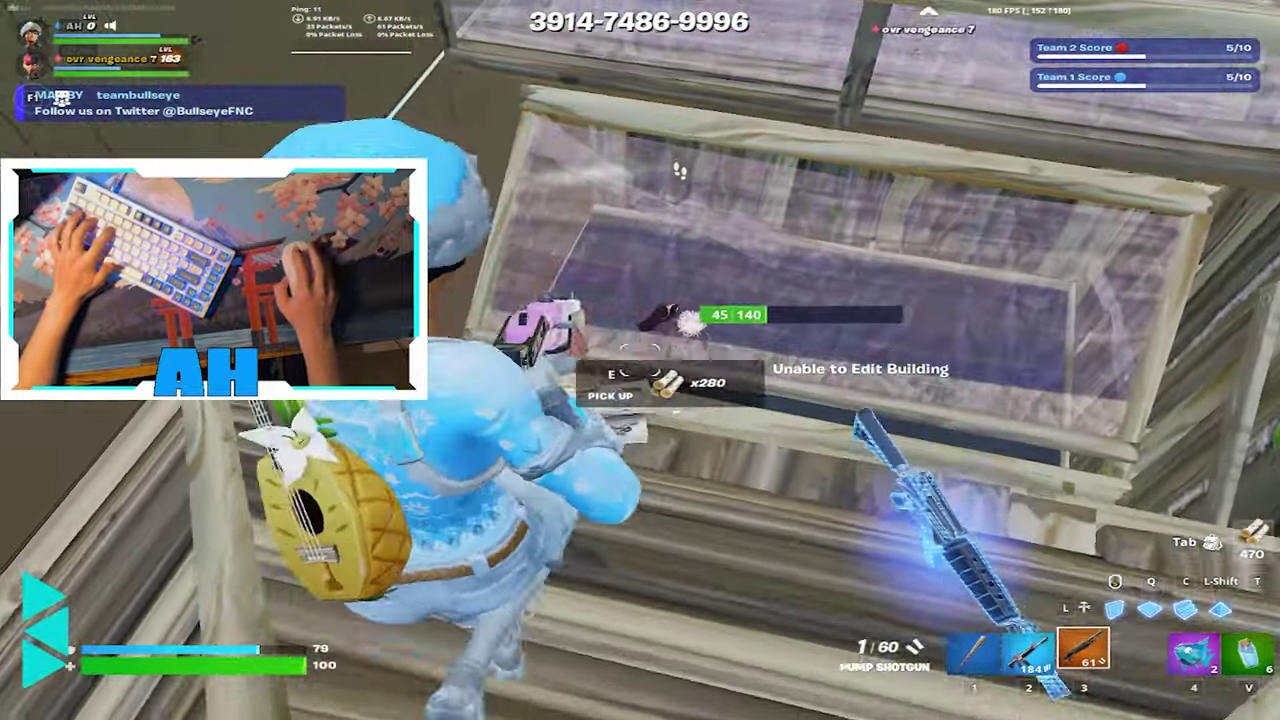
{"action": "key", "text": "f"}
{"action": "left_click", "coordinate": [640, 360]}
{"action": "left_click", "coordinate": [640, 360]}
{"action": "key", "text": "2"}
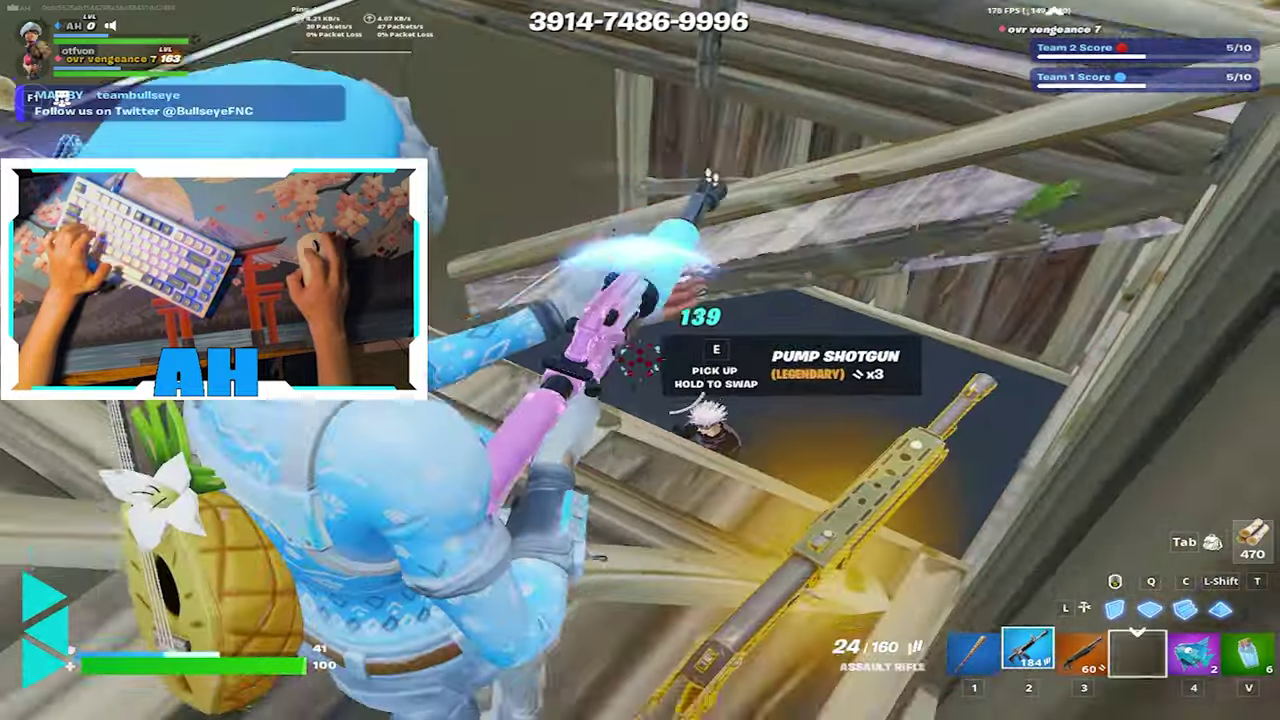
Fire the assault rifle and the pump shotgun at the opponent beneath the floor opening.
{"action": "left_click", "coordinate": [640, 360]}
{"action": "key", "text": "3"}
{"action": "middle_click", "coordinate": [640, 360]}
{"action": "left_click", "coordinate": [640, 360]}
{"action": "key", "text": "3"}
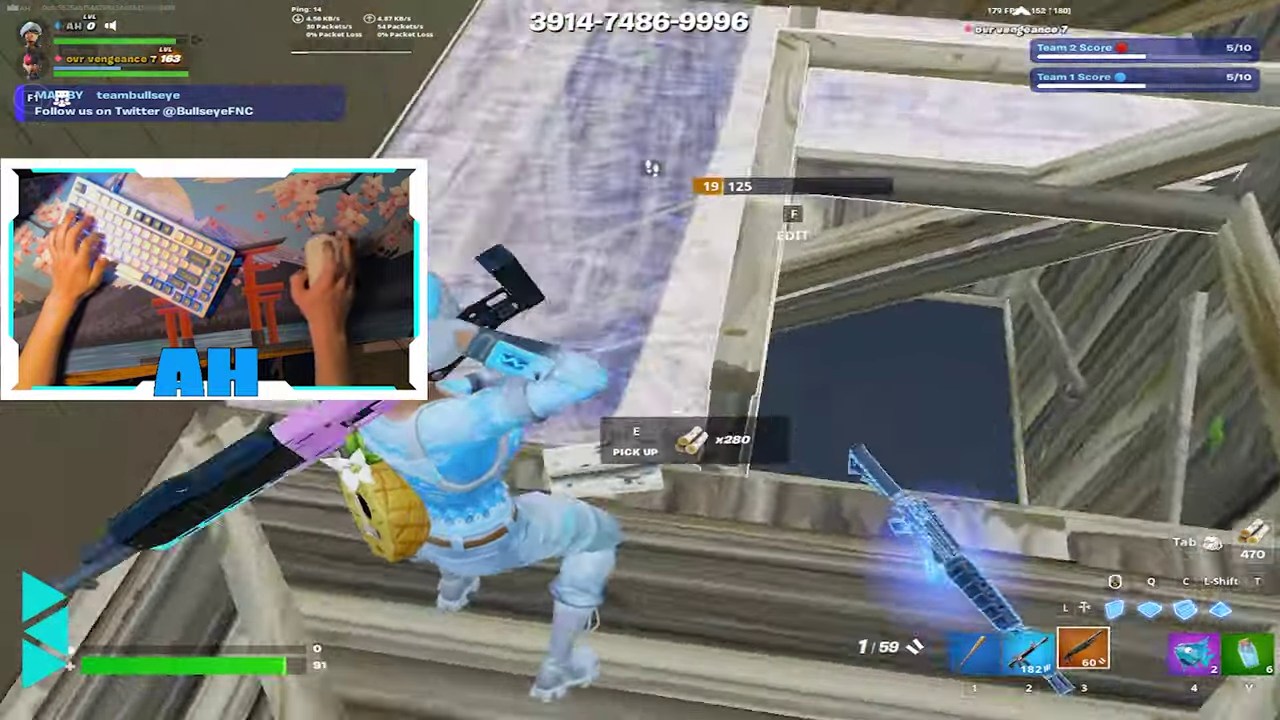